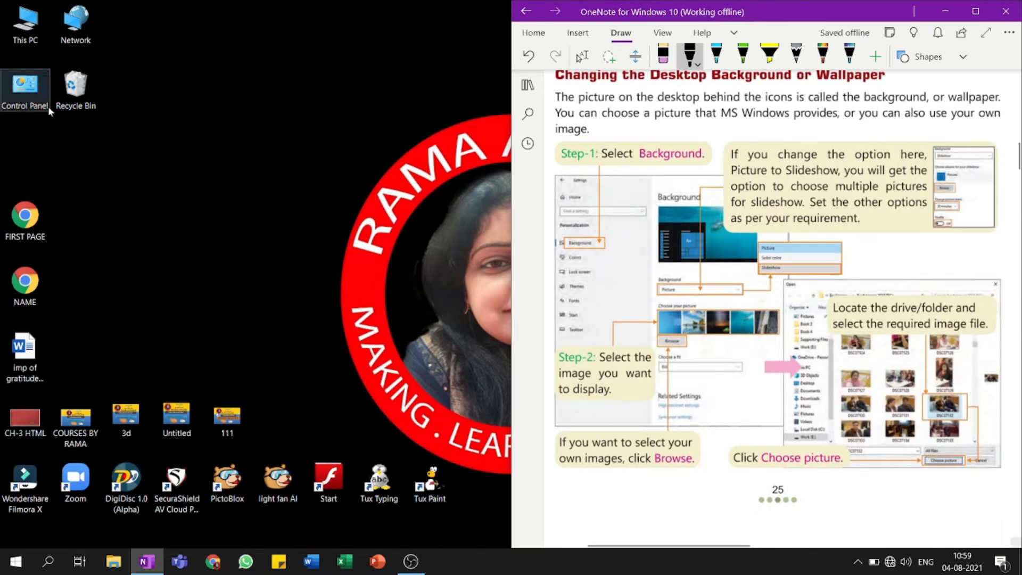
Open the desktop's personalization settings and keep Picture as the background type.
right_click(141, 96)
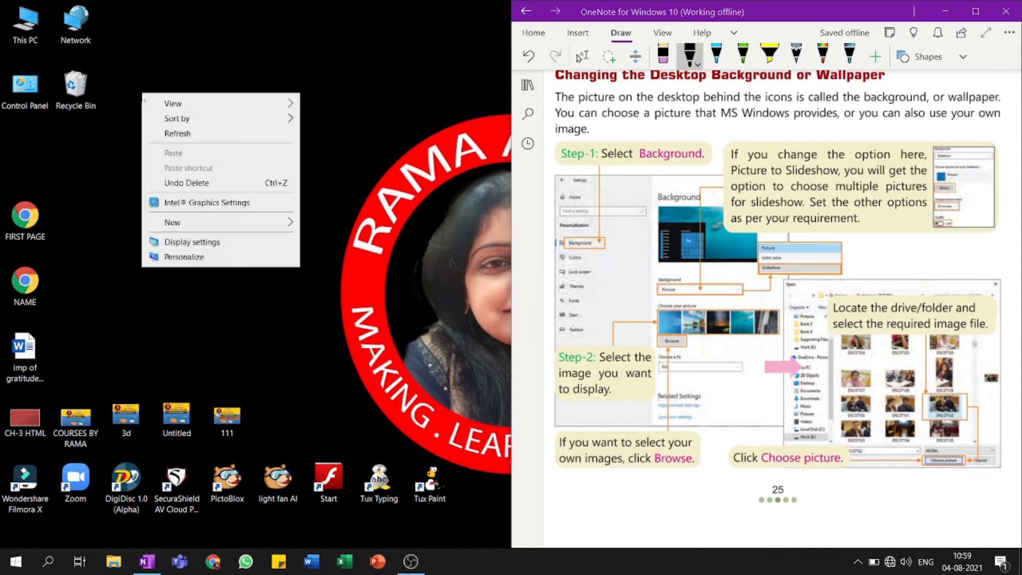
right_click(137, 48)
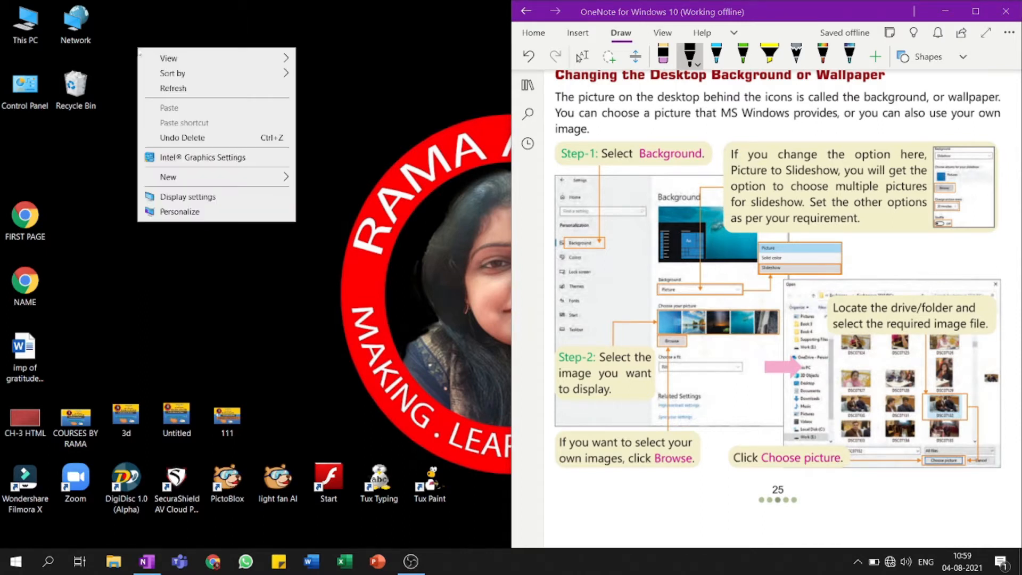
click(180, 212)
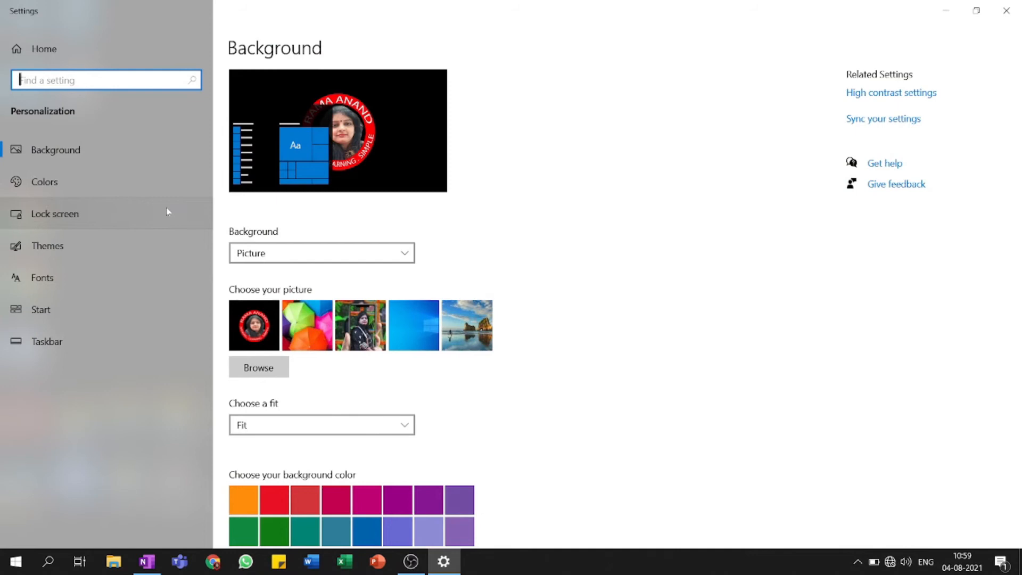
click(51, 154)
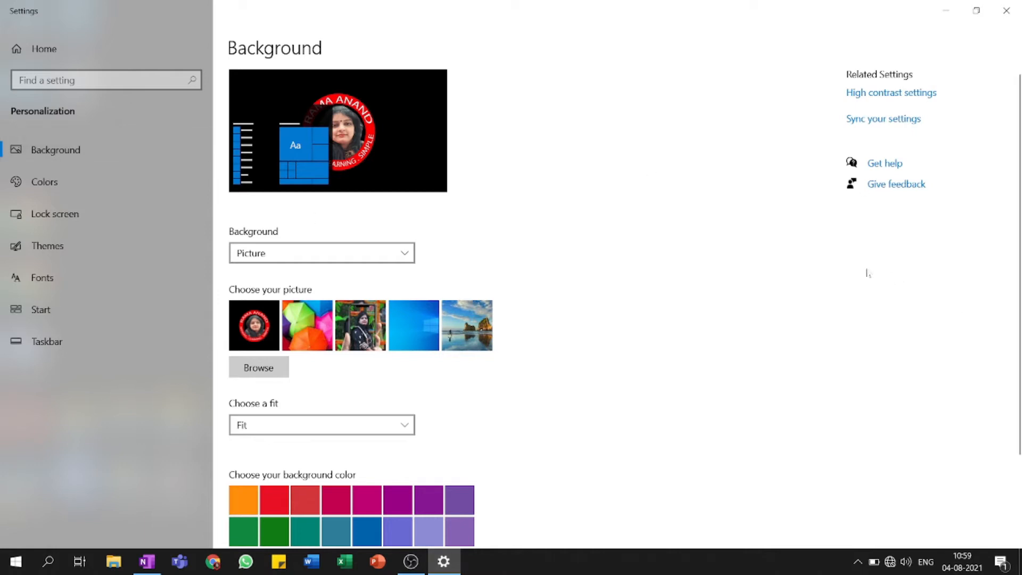
click(292, 254)
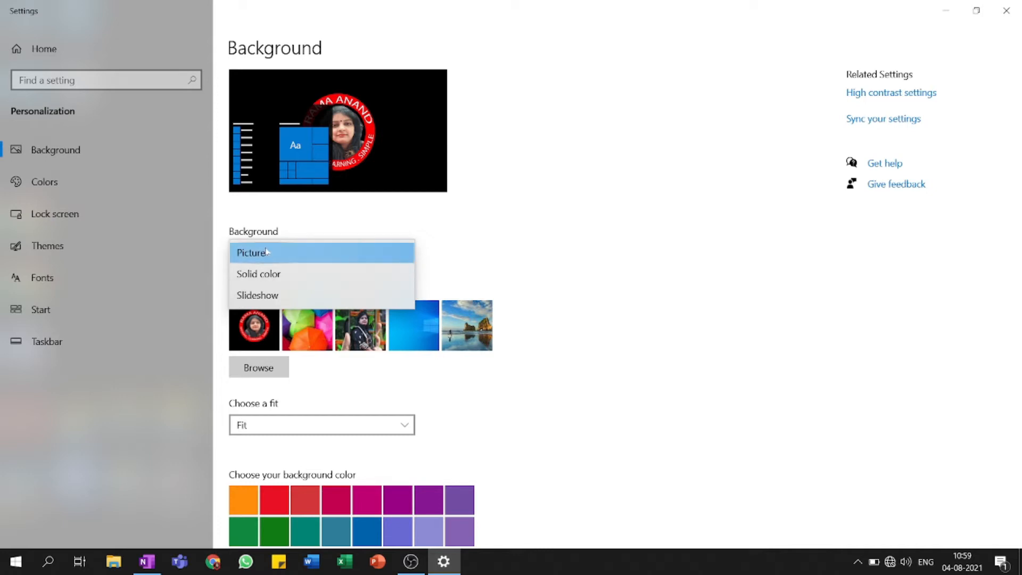
click(267, 252)
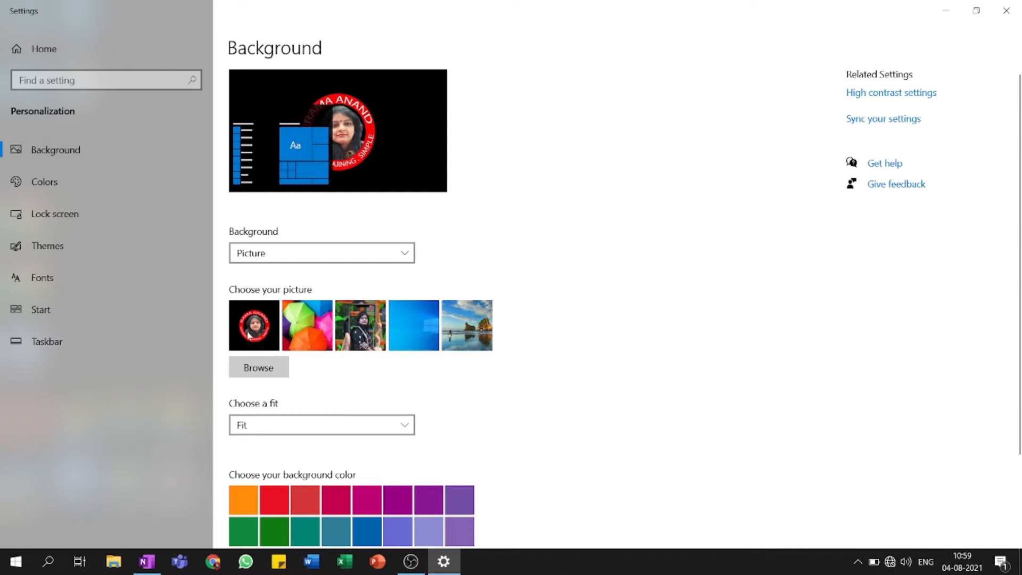
Browse for a custom background picture and look through the WORK (D:) drive under This PC.
click(258, 368)
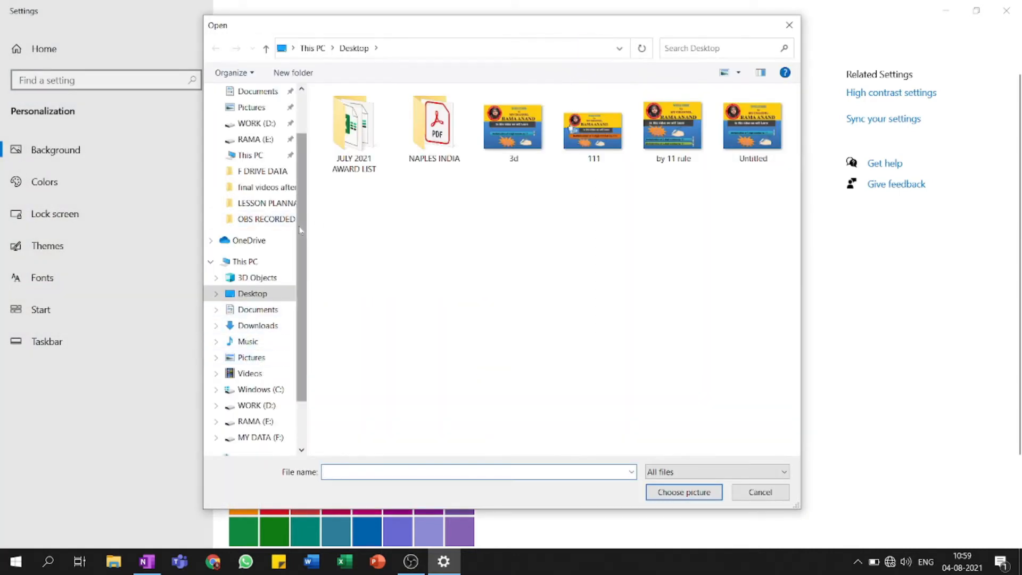
scroll(301, 226, up, 1)
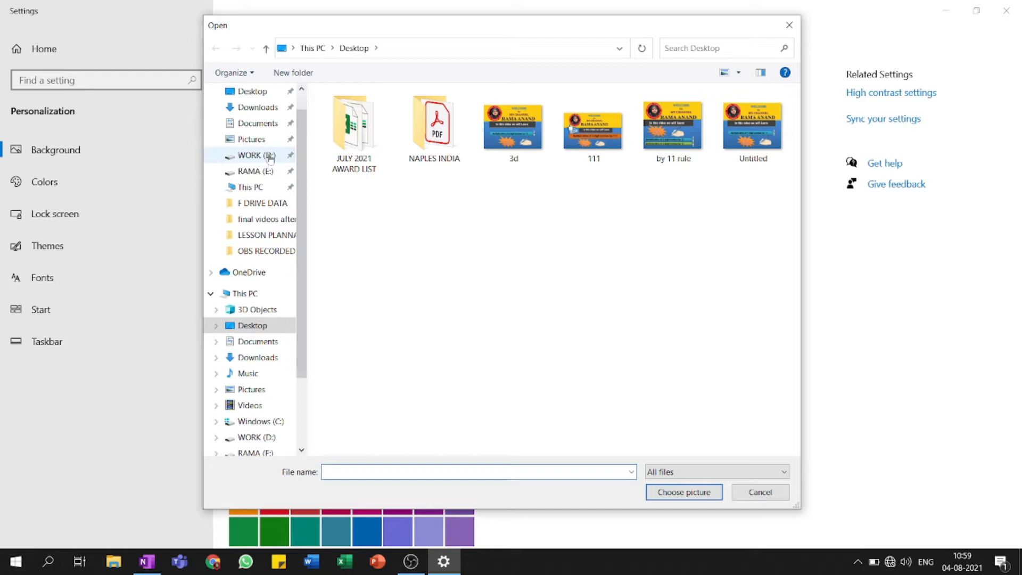
click(262, 293)
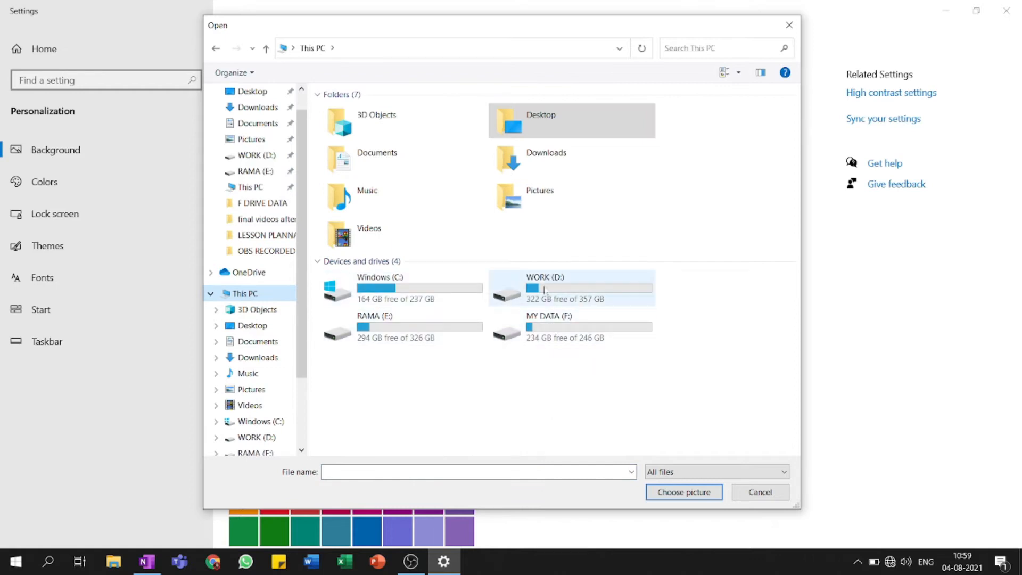
click(548, 286)
click(549, 285)
click(684, 316)
double_click(616, 300)
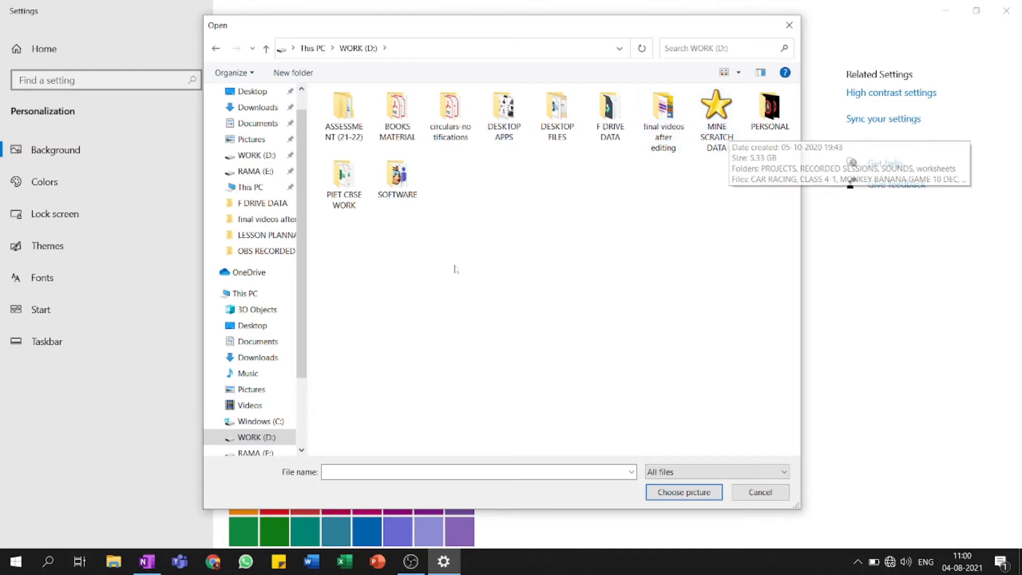
Choose DSC_3173 from the E: drive as the background picture and check it on the desktop.
click(255, 453)
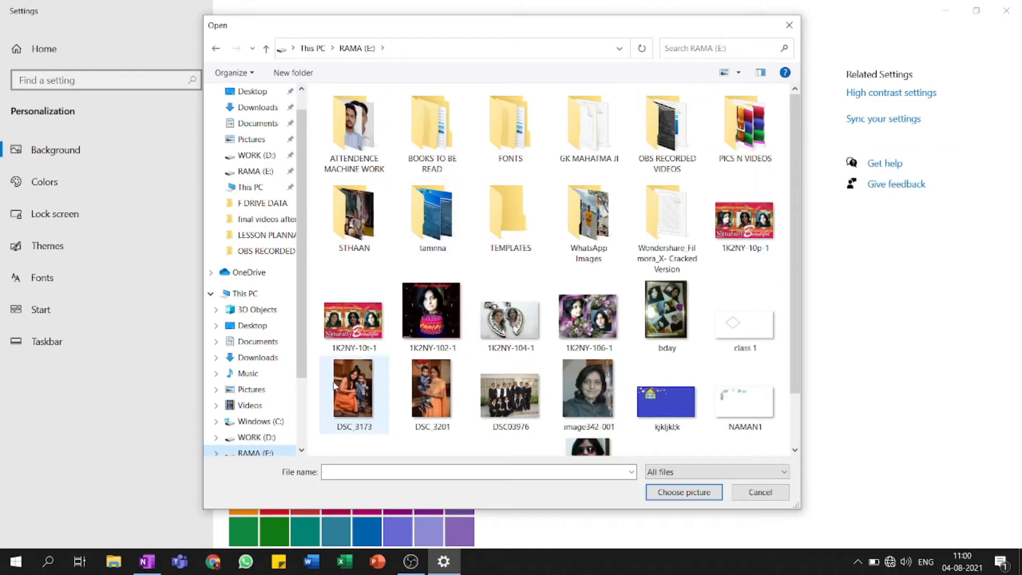
click(345, 397)
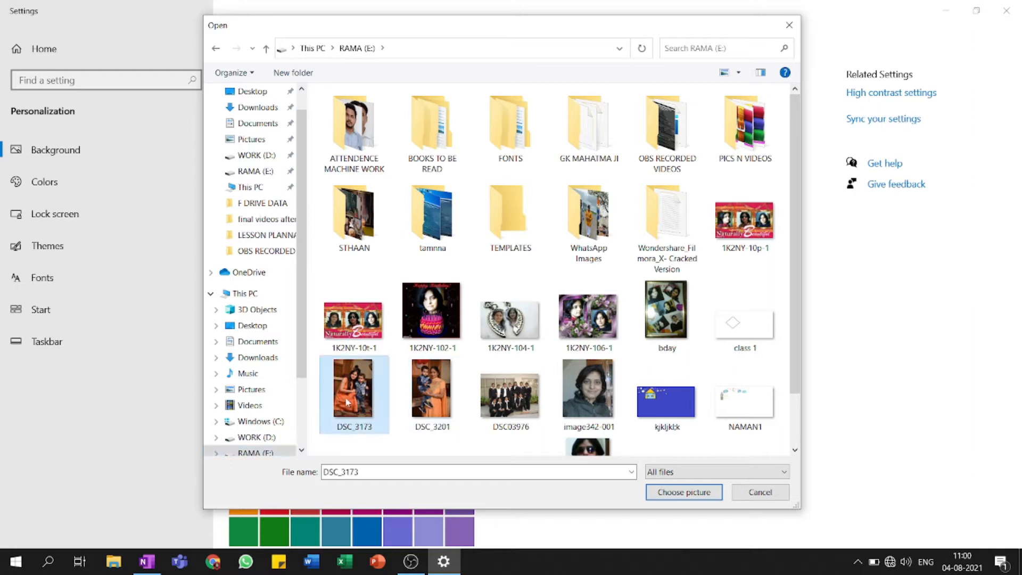
click(680, 493)
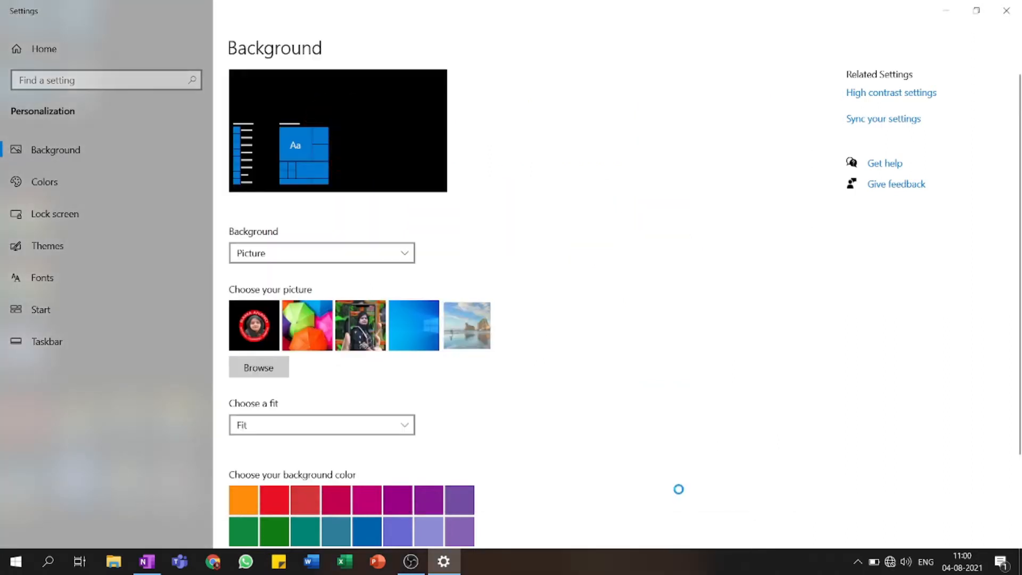
key(super+d)
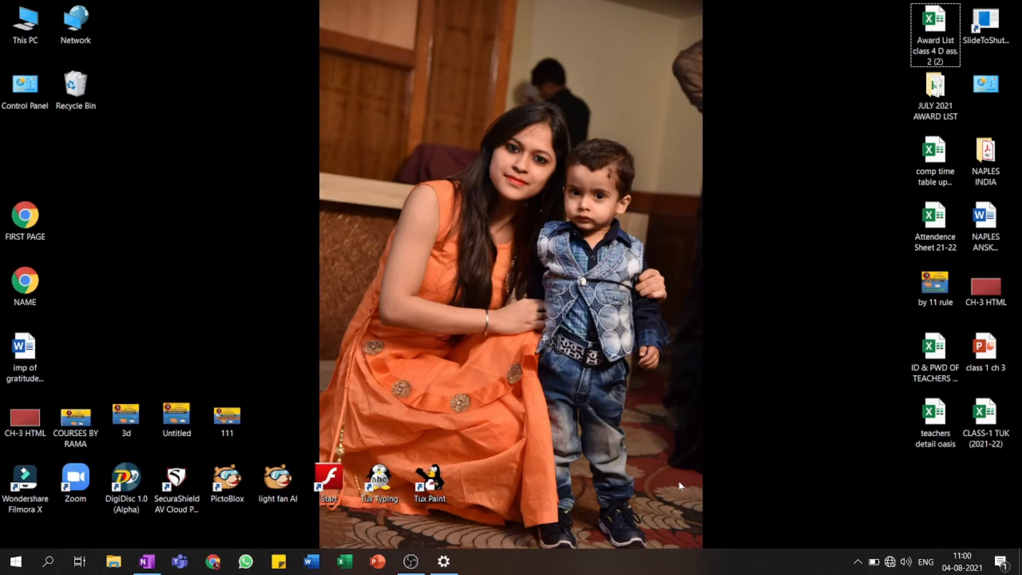
key(super+d)
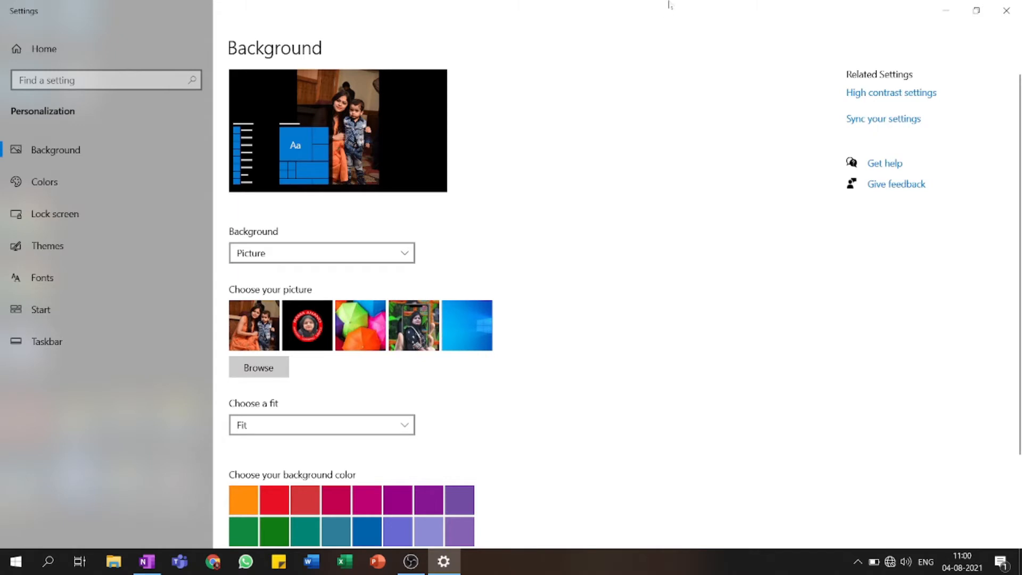
Restore the Settings window to a smaller size, set the picture fit to Fill, and view the desktop.
double_click(669, 4)
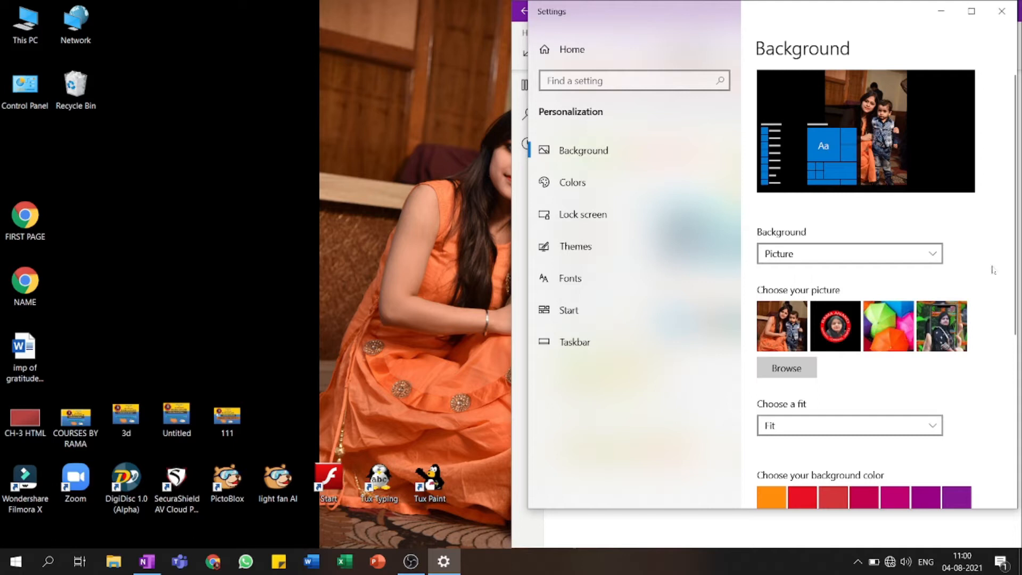
drag(1014, 263, 1014, 344)
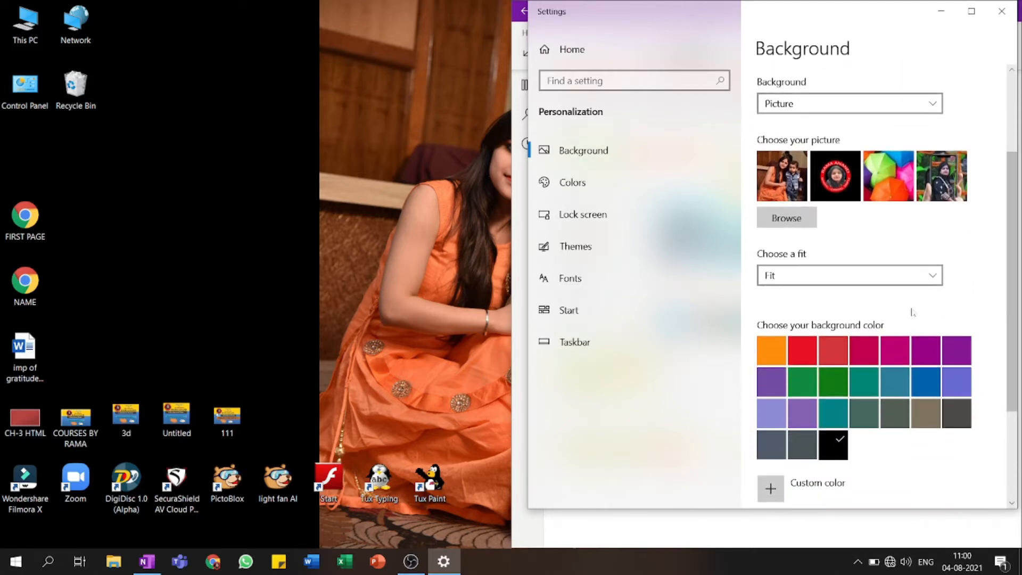
click(782, 277)
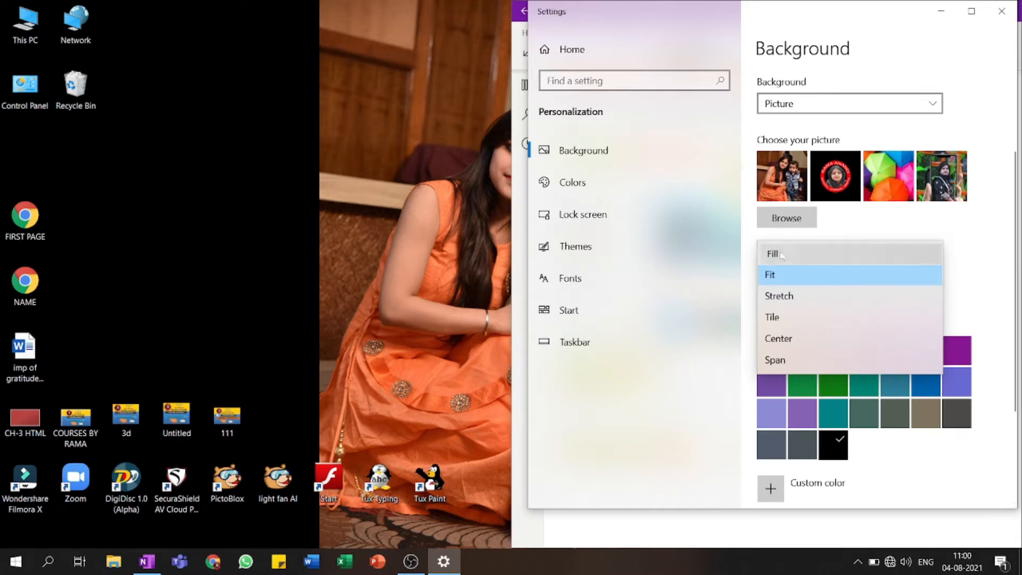
click(783, 253)
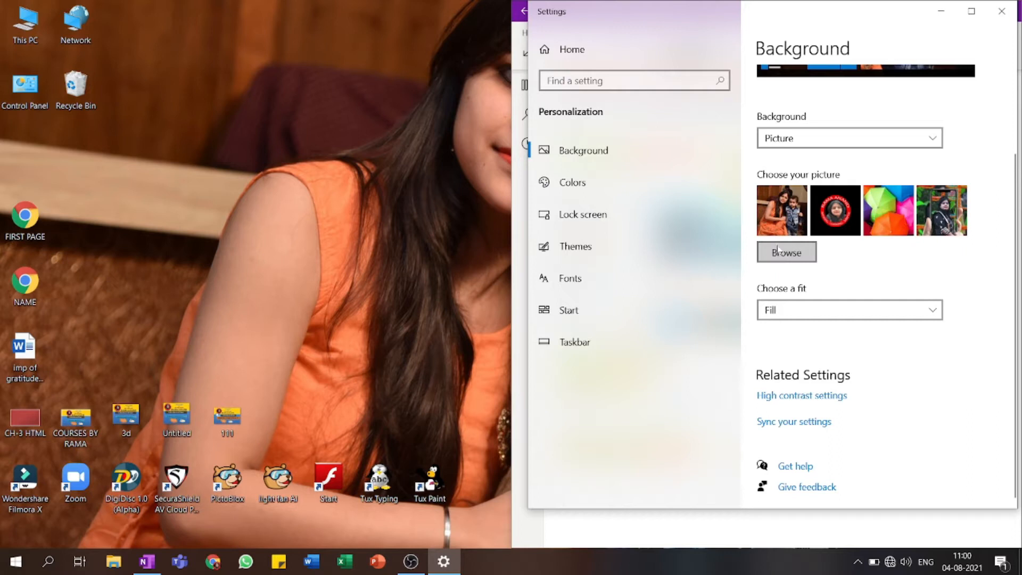
key(super+d)
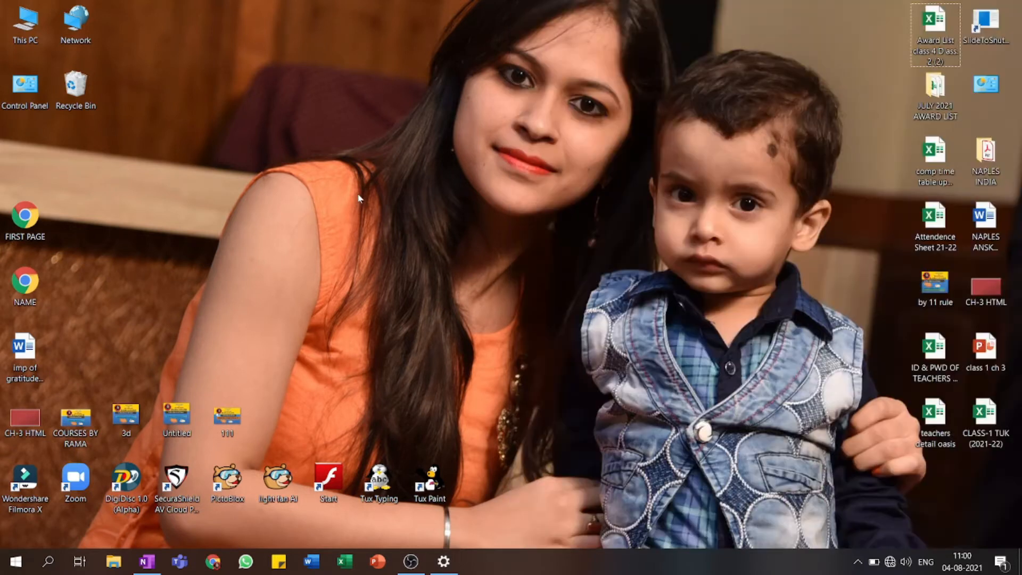
key(super+d)
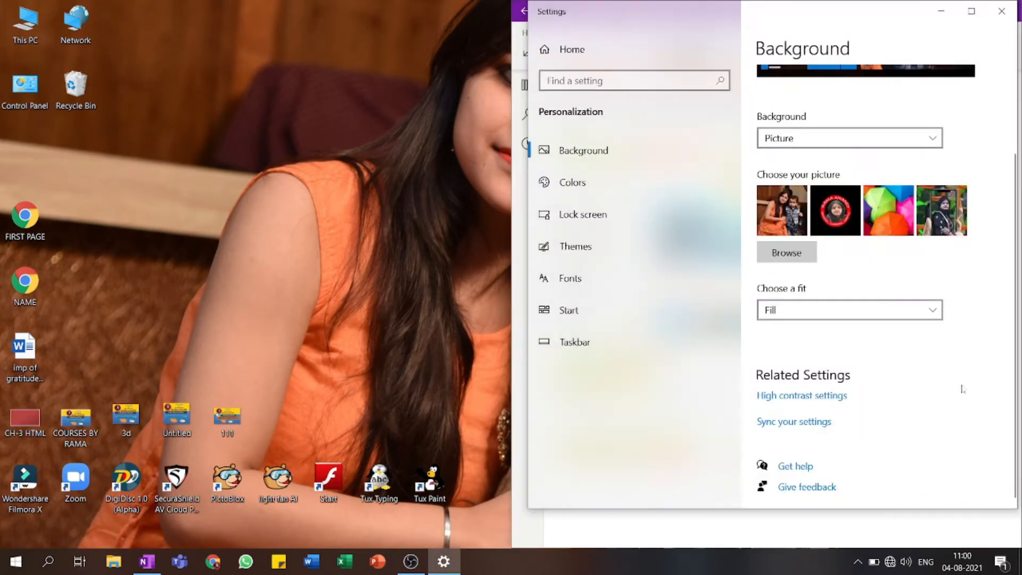
Set the background picture fit to Stretch and view the full desktop.
click(785, 313)
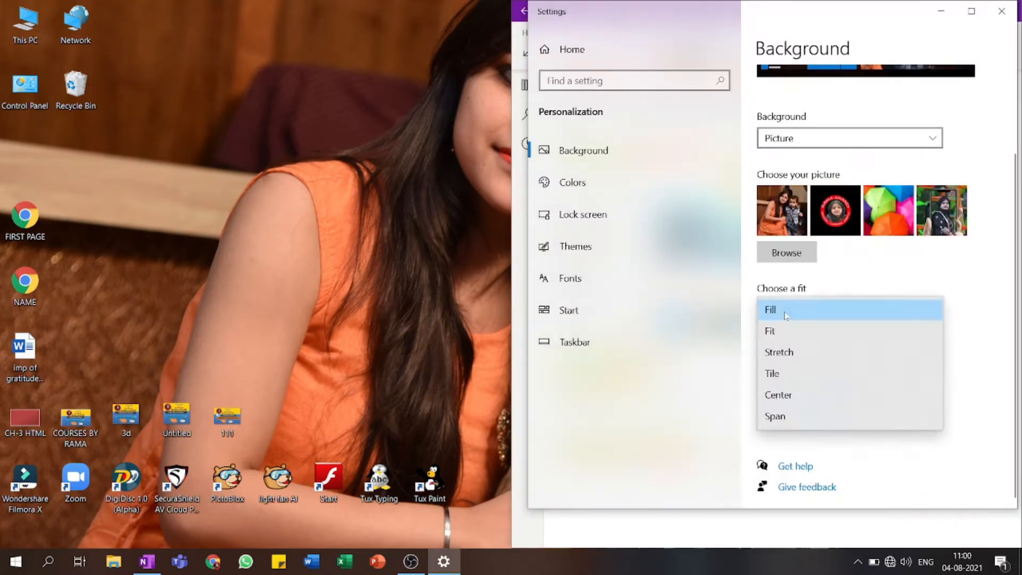
click(791, 353)
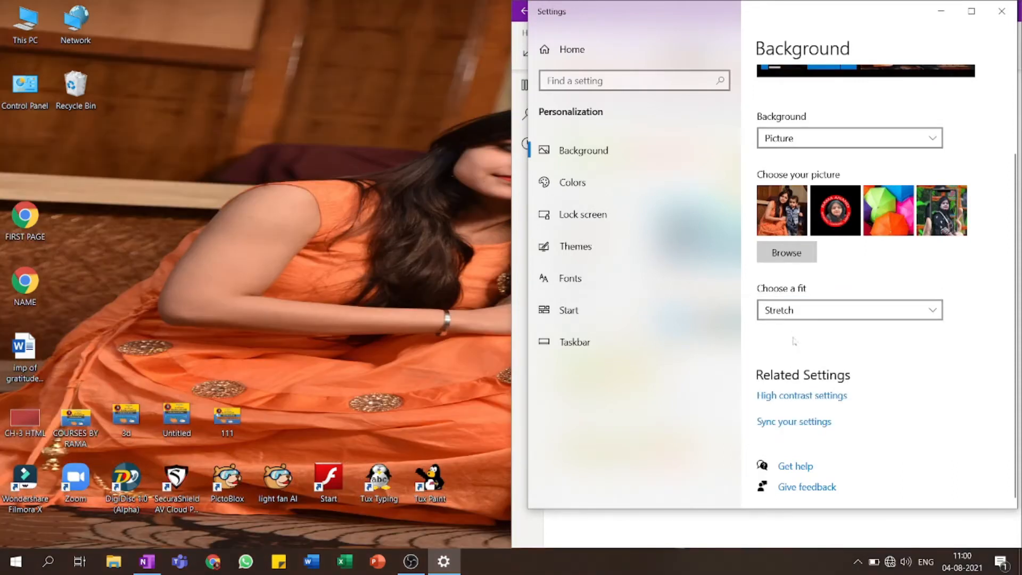
key(super+d)
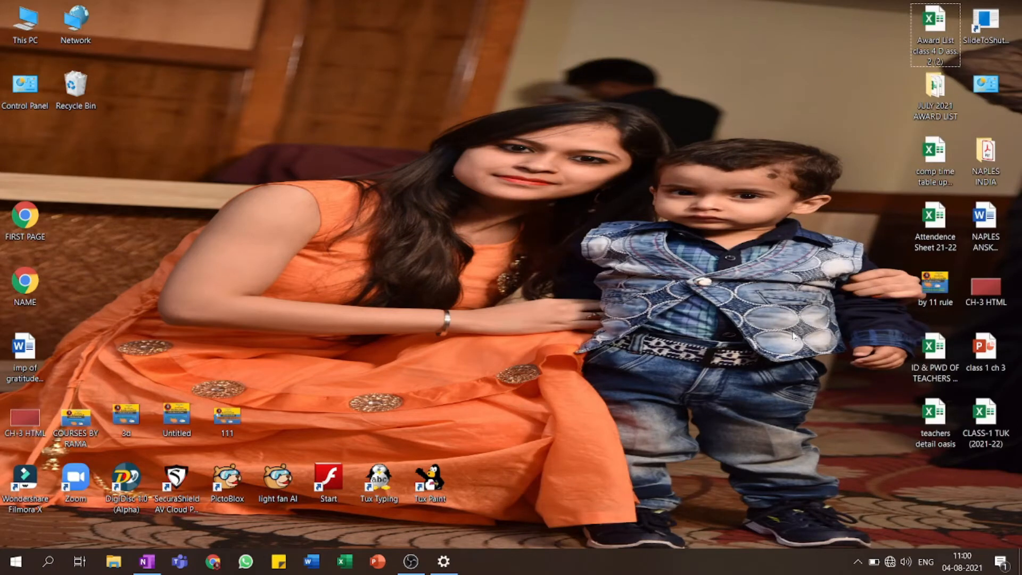
key(super+d)
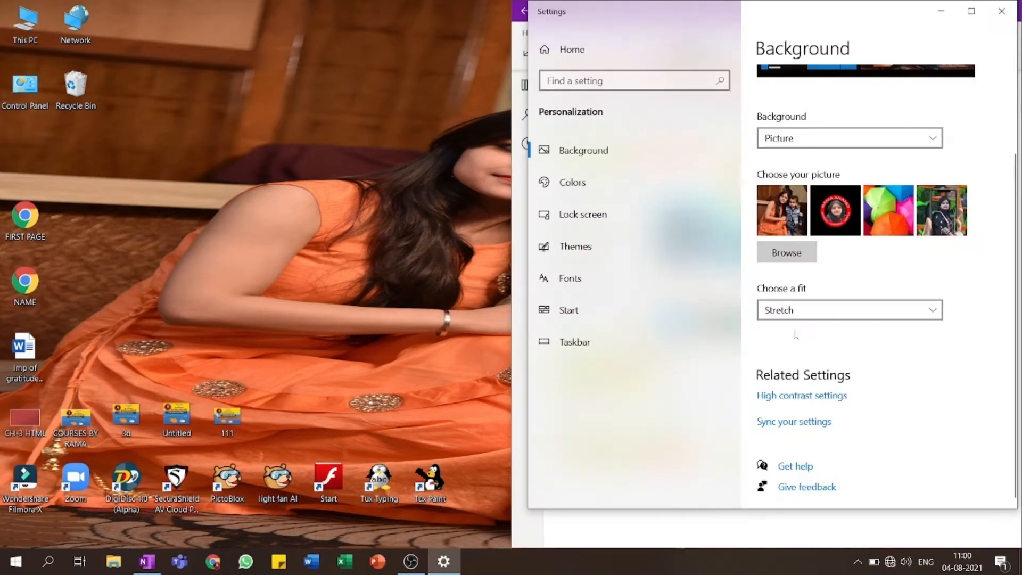
Set the background picture fit to Tile and view the full desktop.
click(778, 312)
click(780, 332)
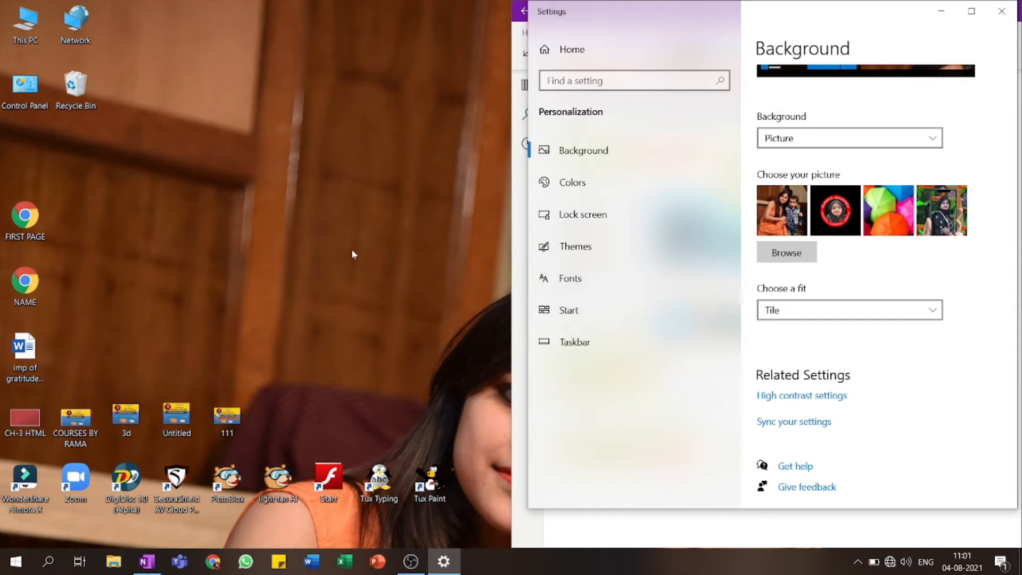
key(super+d)
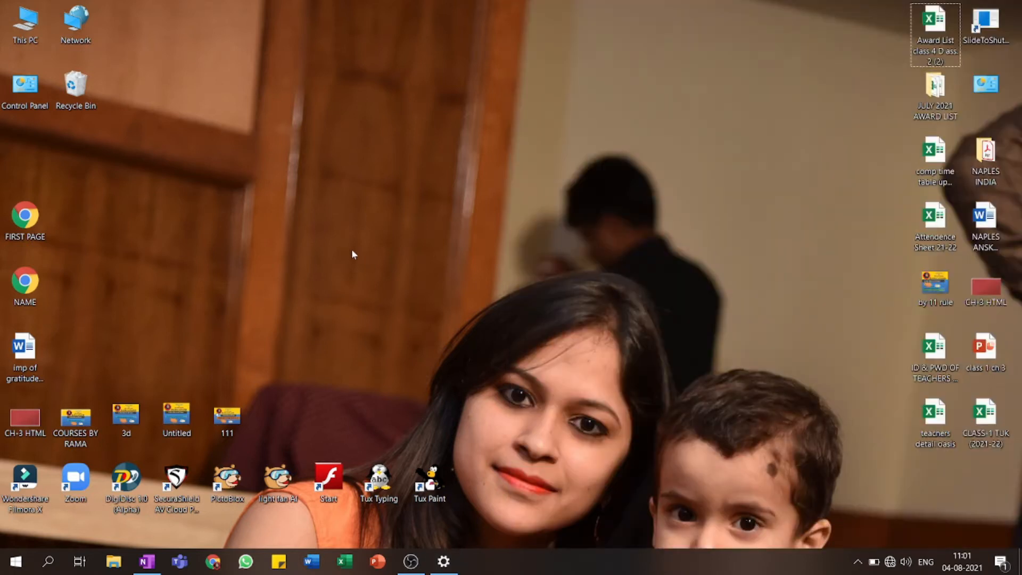
key(super+d)
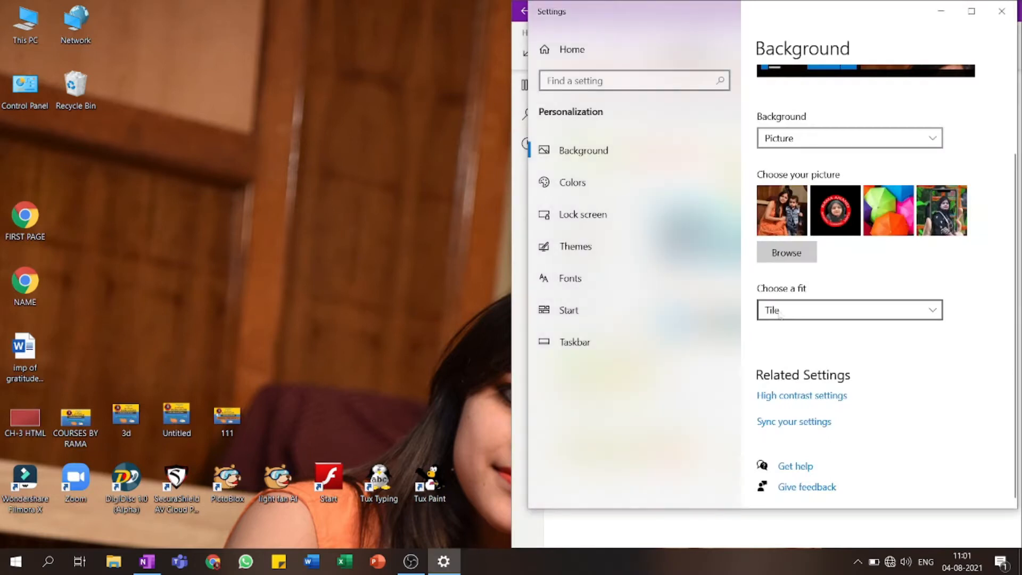
Set the background picture fit to Center and view the full desktop.
click(780, 315)
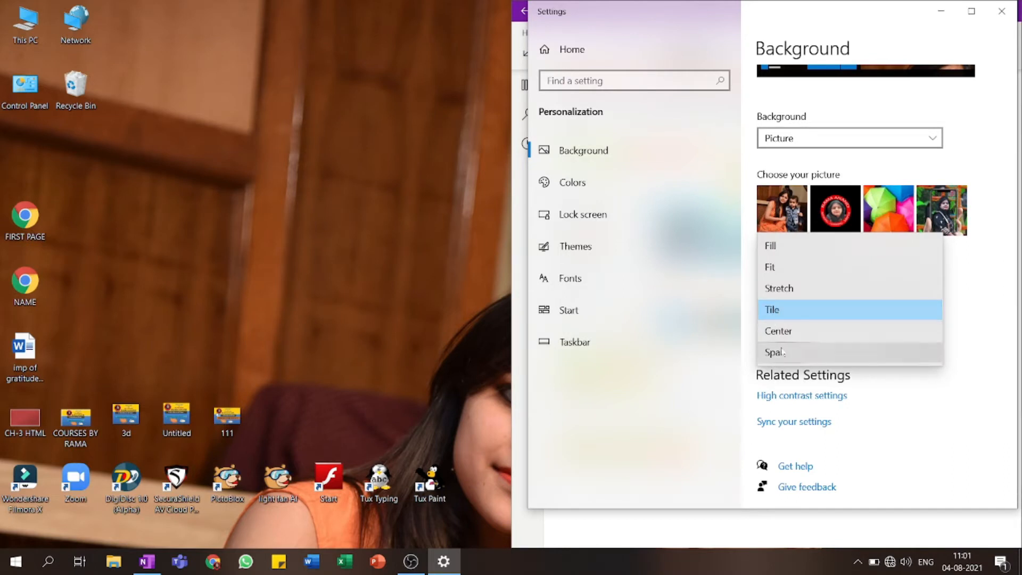
click(796, 330)
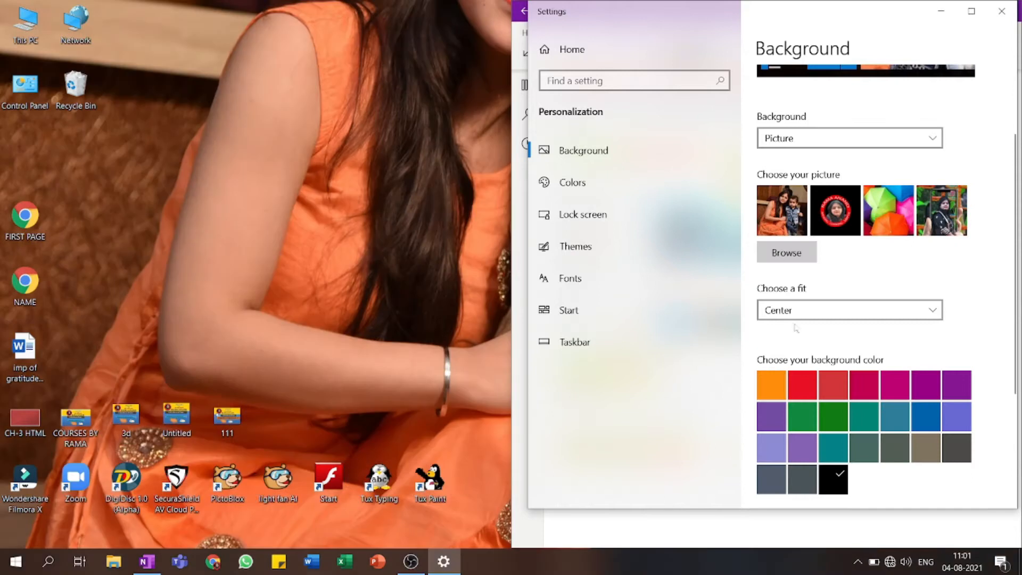
key(super+d)
key(super+d)
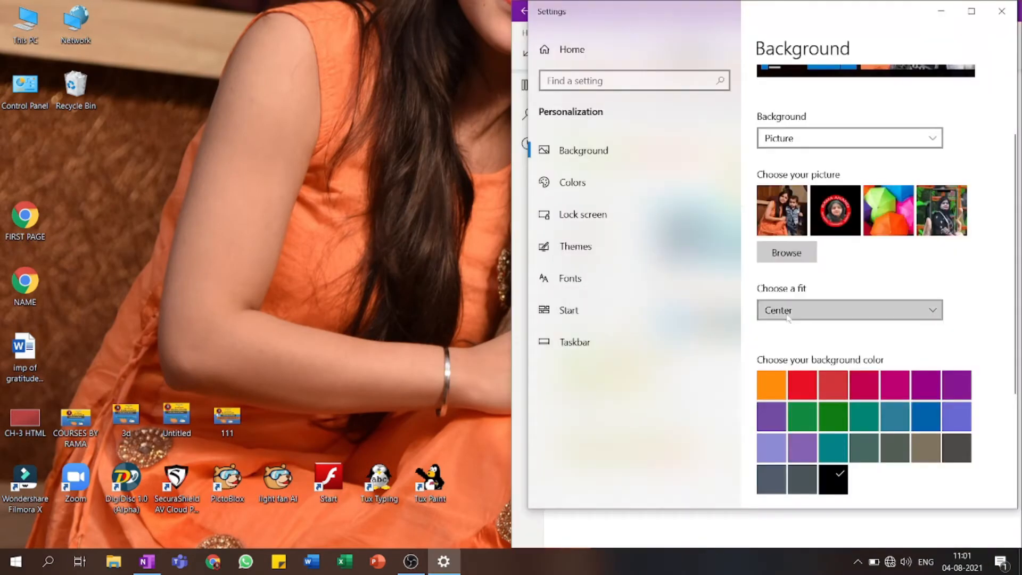
Try the Span fit for the background picture, followed by the Fit option.
click(788, 314)
click(780, 331)
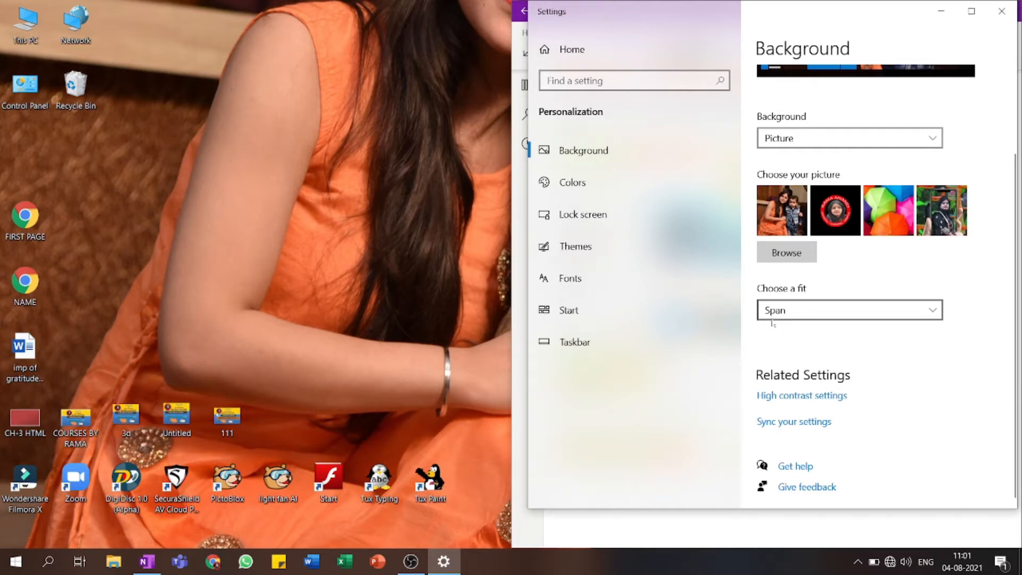
click(774, 314)
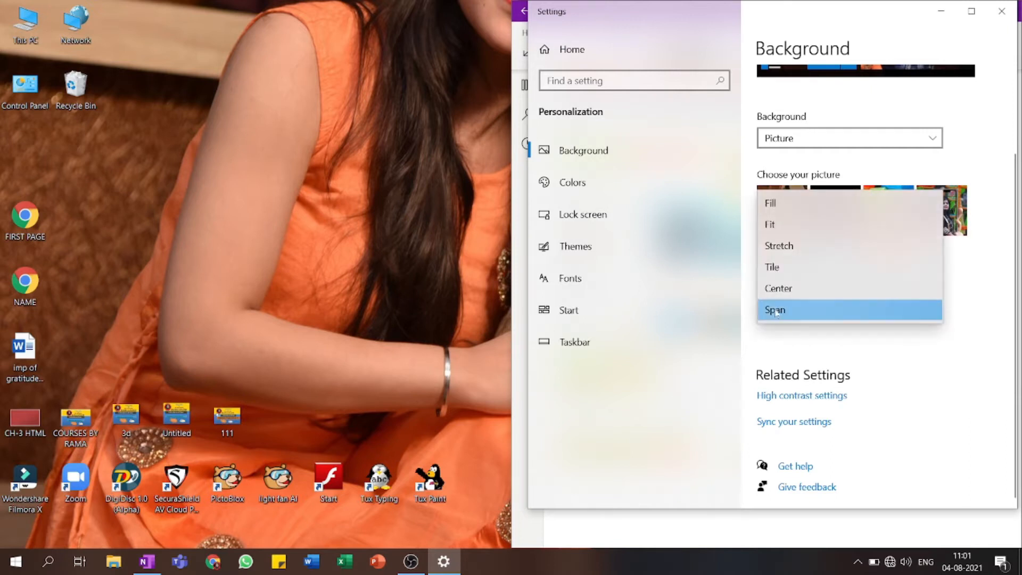
click(782, 225)
Set the background picture fit to Fill and view the full desktop.
click(788, 306)
click(783, 292)
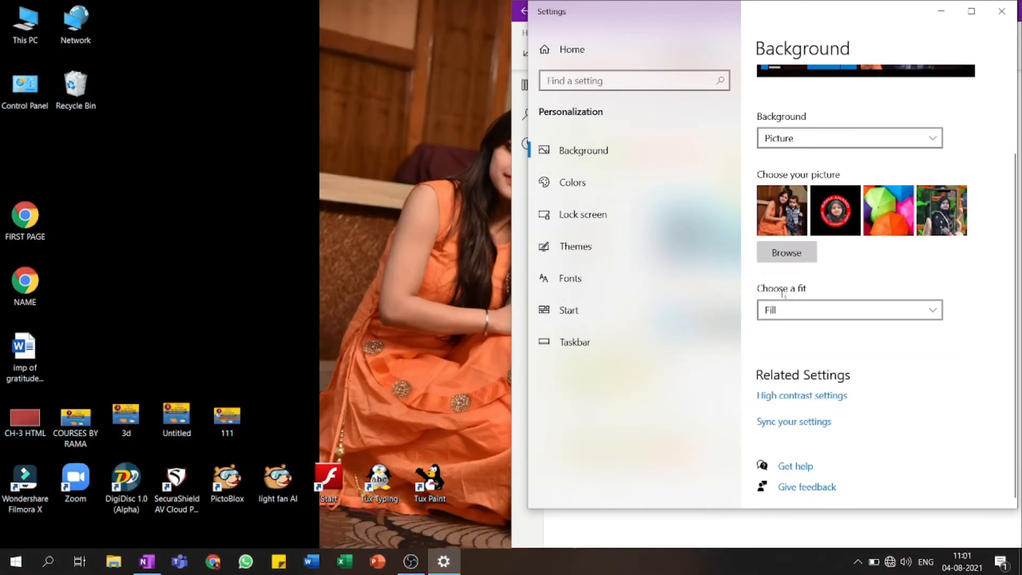
click(787, 309)
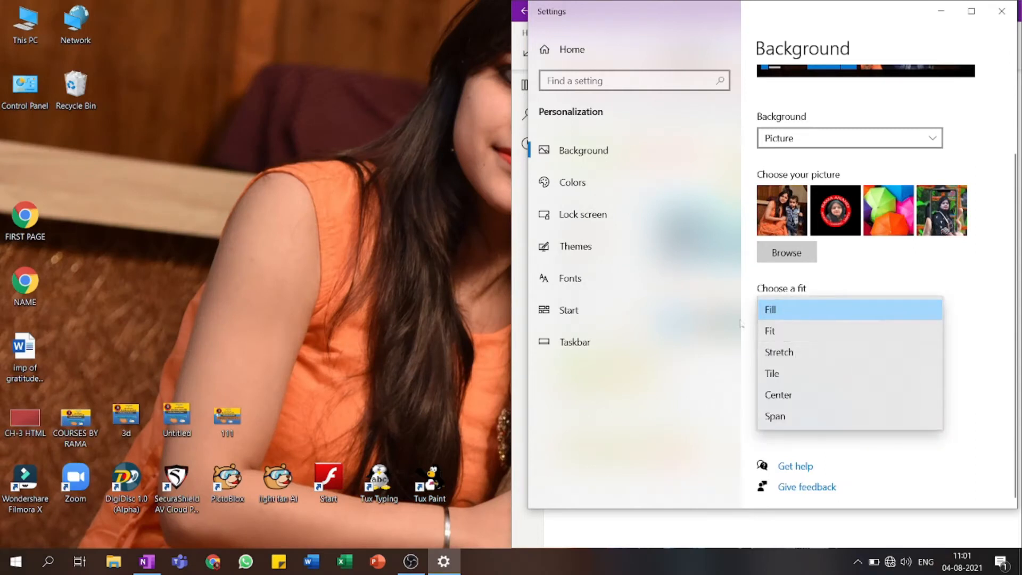
click(708, 330)
key(super+d)
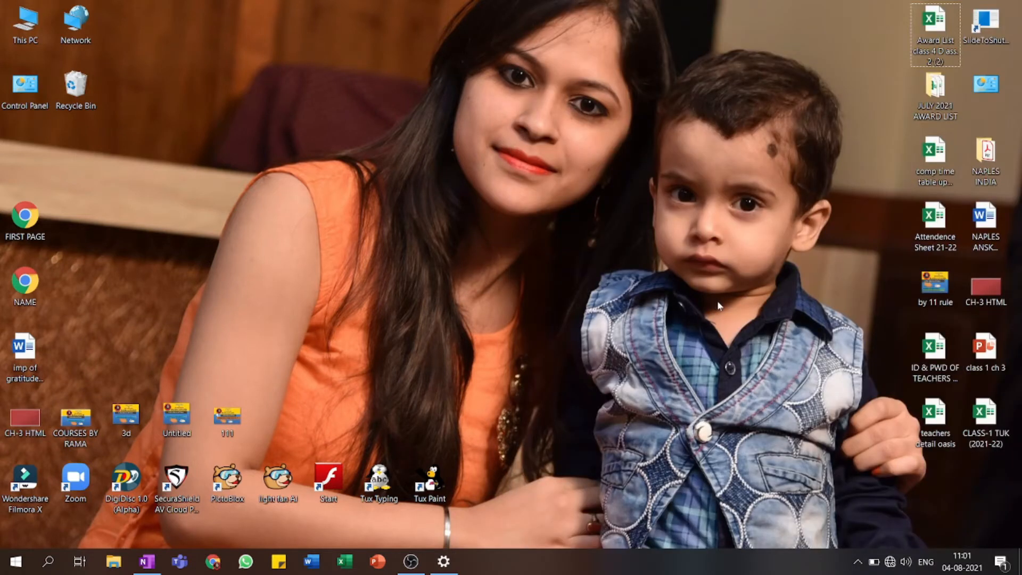
key(super+d)
Set the background picture fit to Fit and view the full desktop.
click(801, 311)
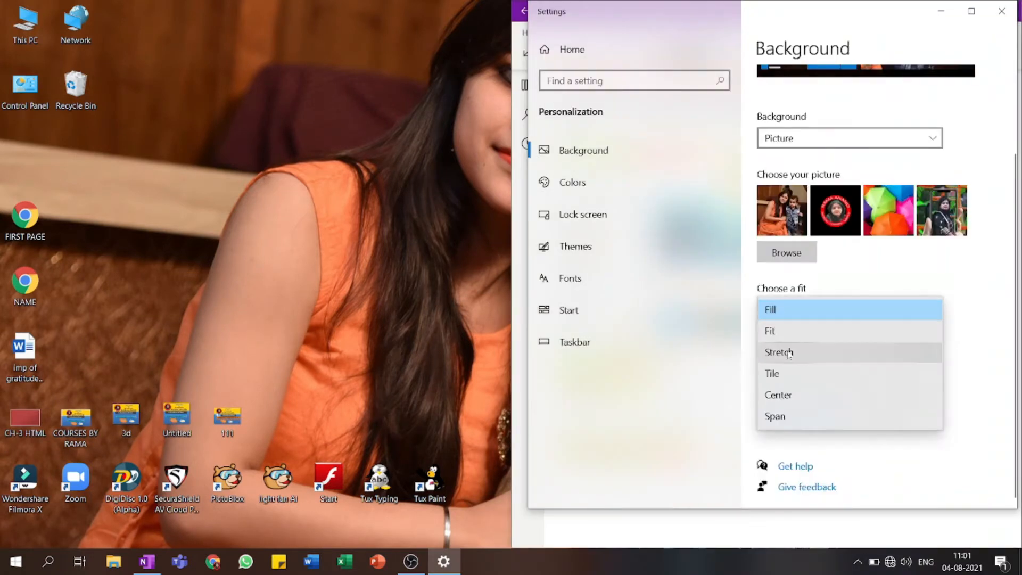
click(783, 332)
key(super+d)
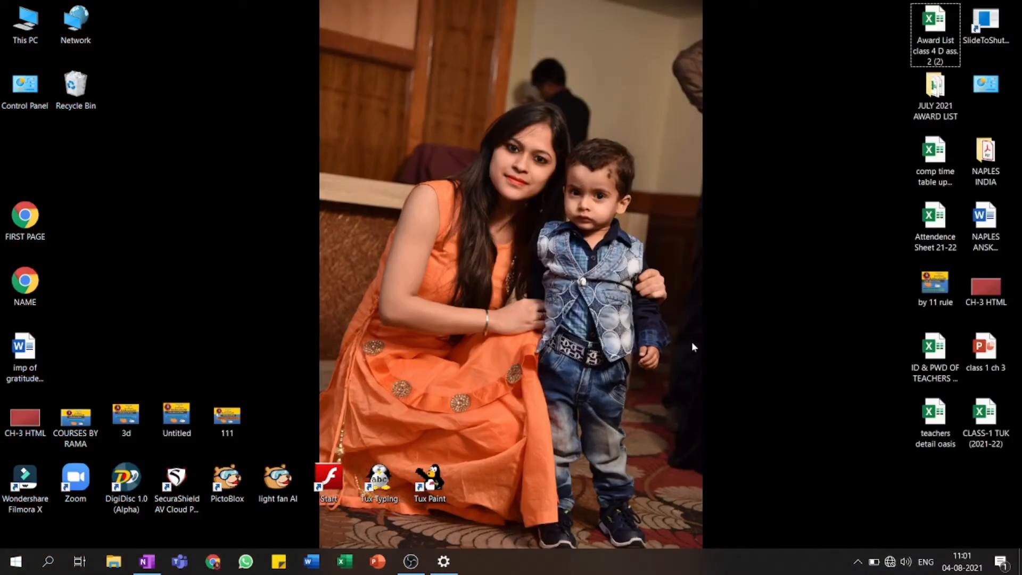
key(super+d)
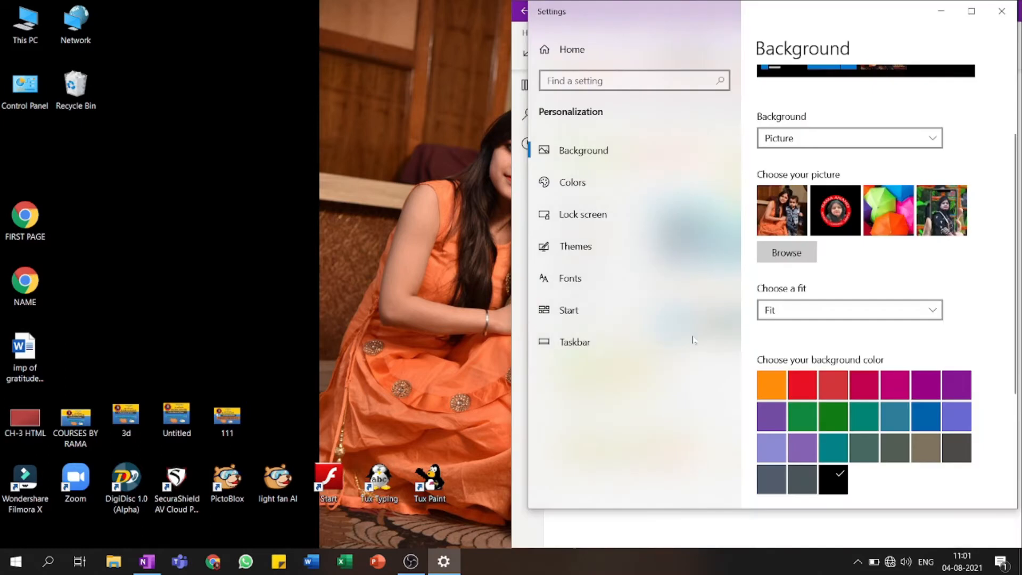
Maximize the Settings window, change the background type to Solid color, choose bright red, and view the full desktop.
click(972, 11)
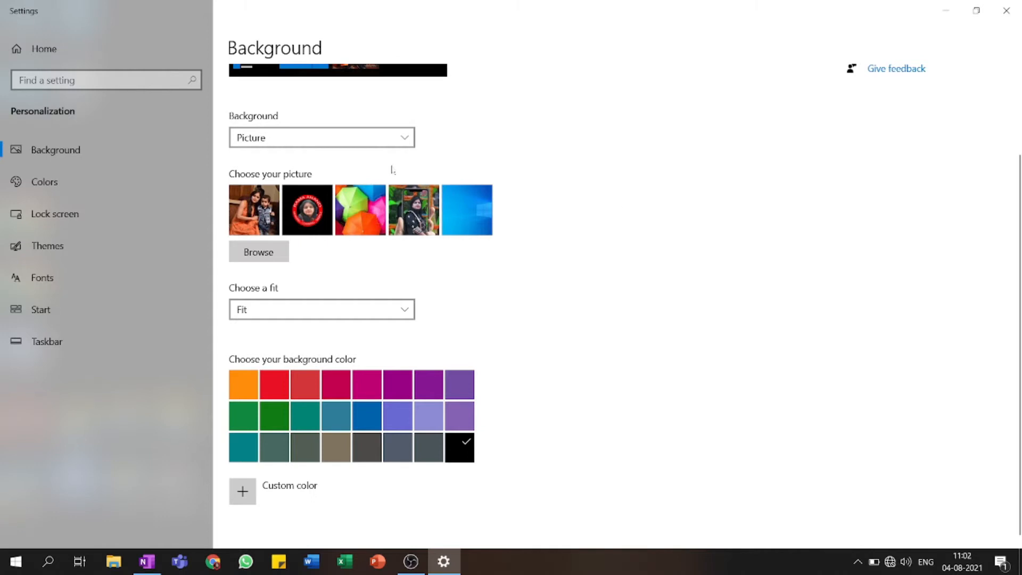
scroll(482, 174, up, 3)
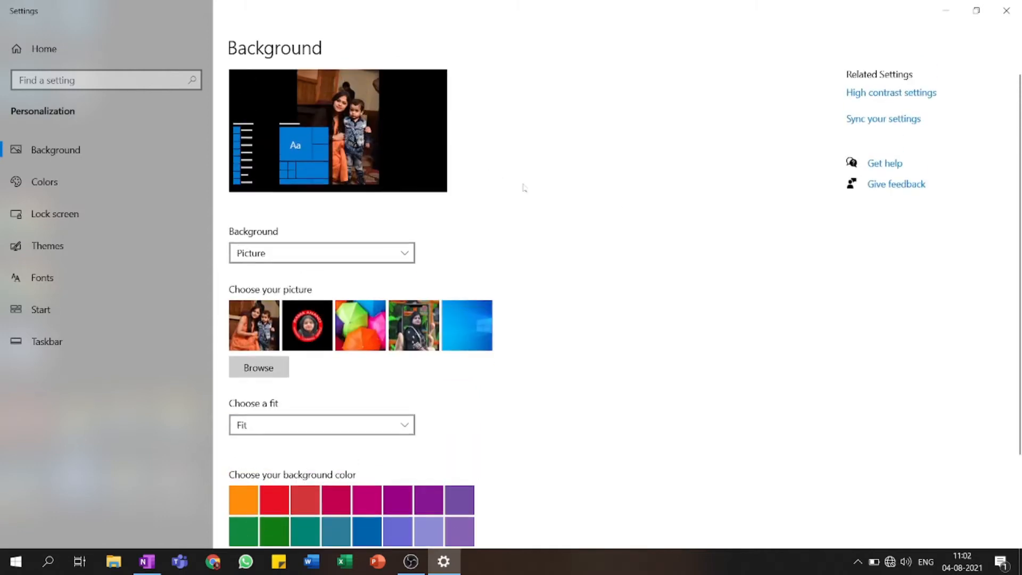
click(361, 258)
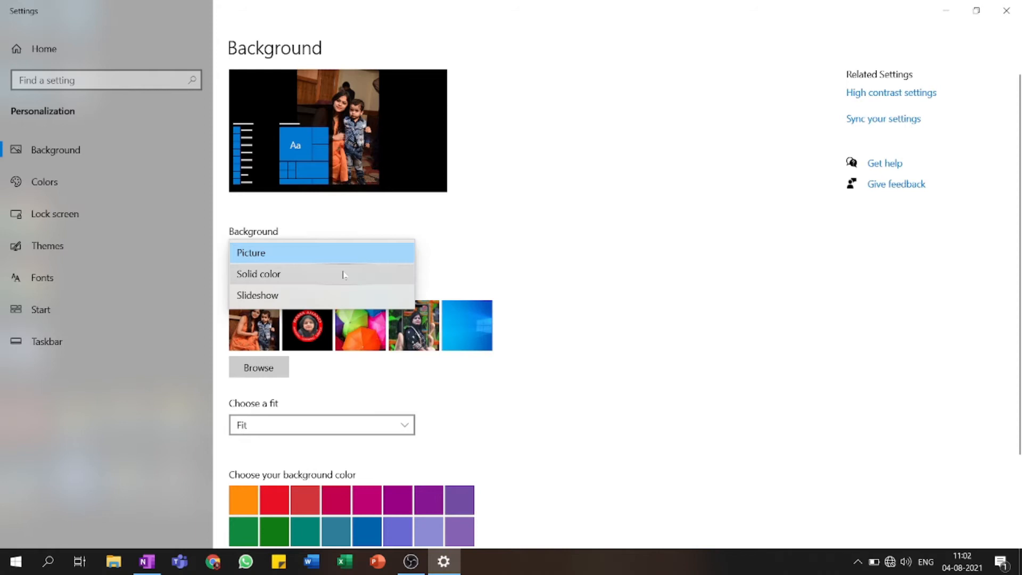
click(344, 275)
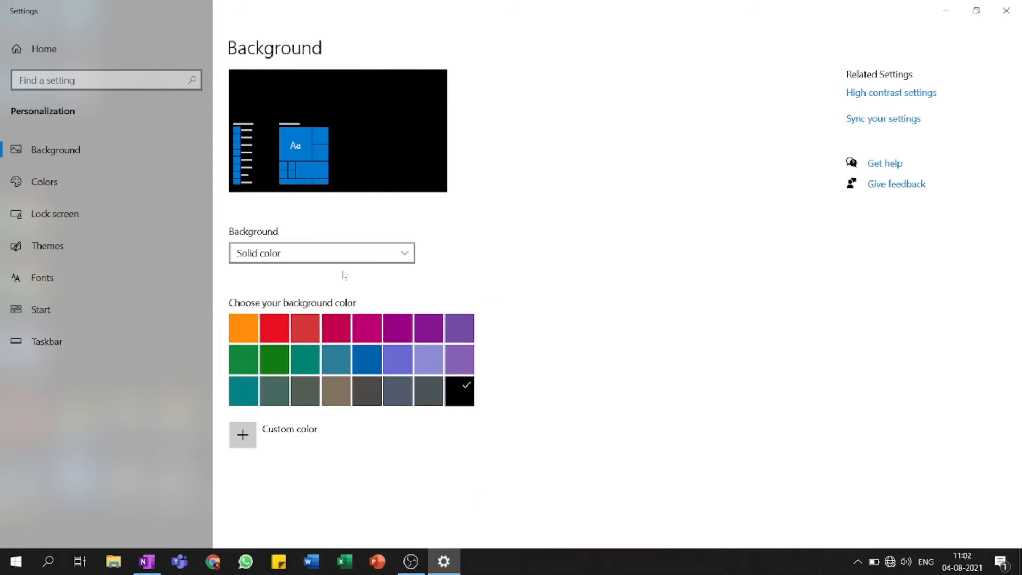
click(276, 367)
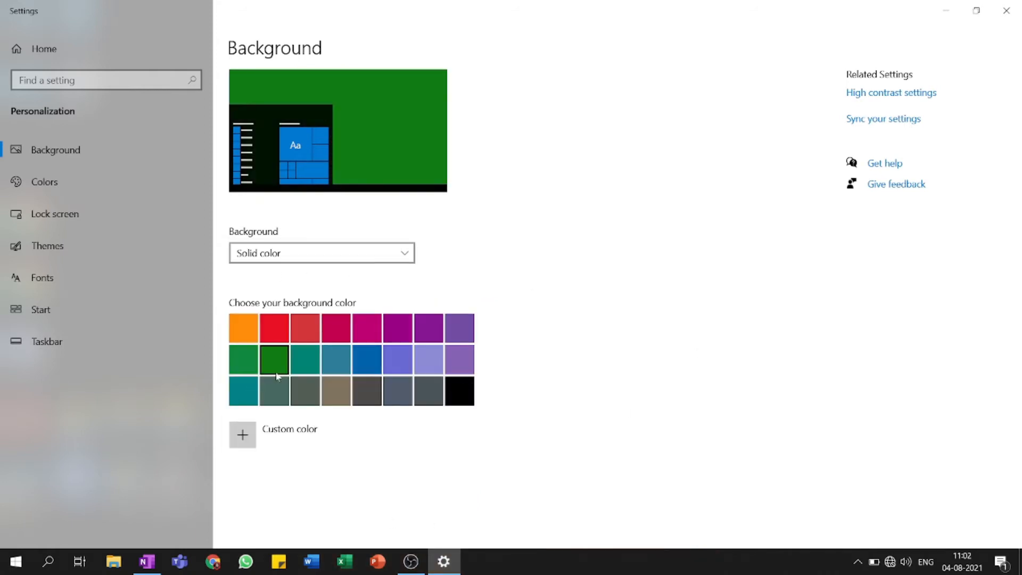
click(276, 336)
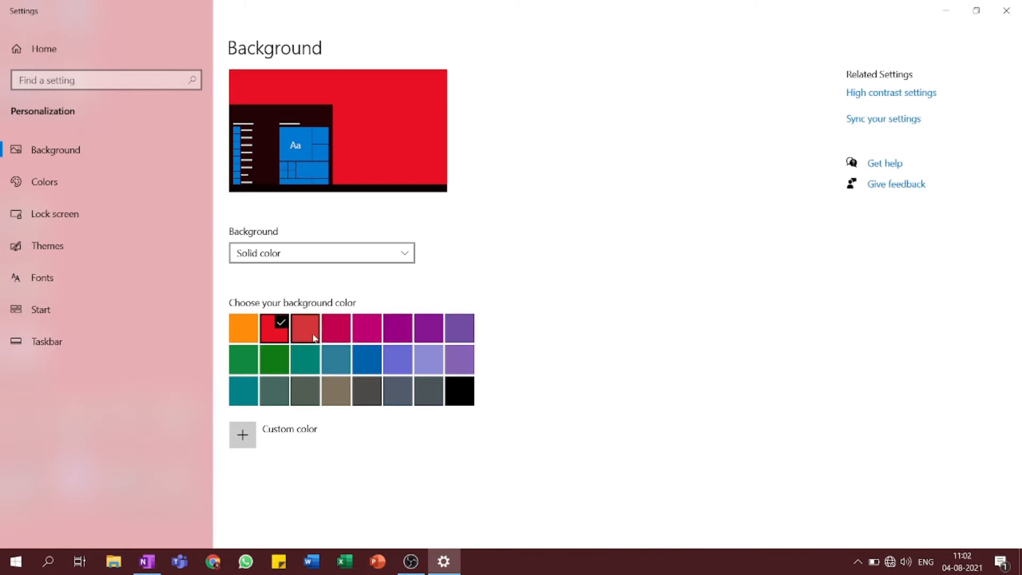
key(super+d)
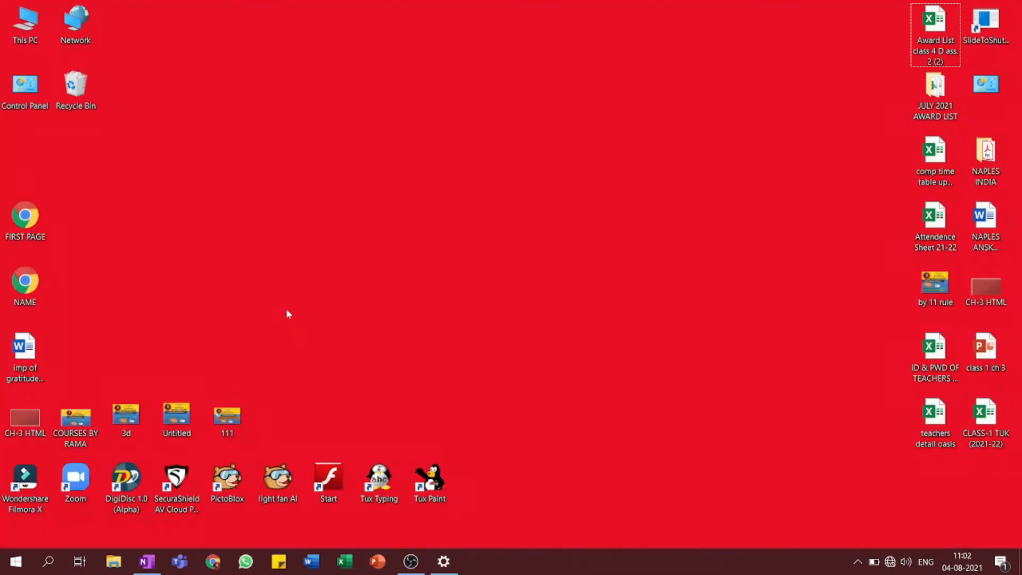
key(super+d)
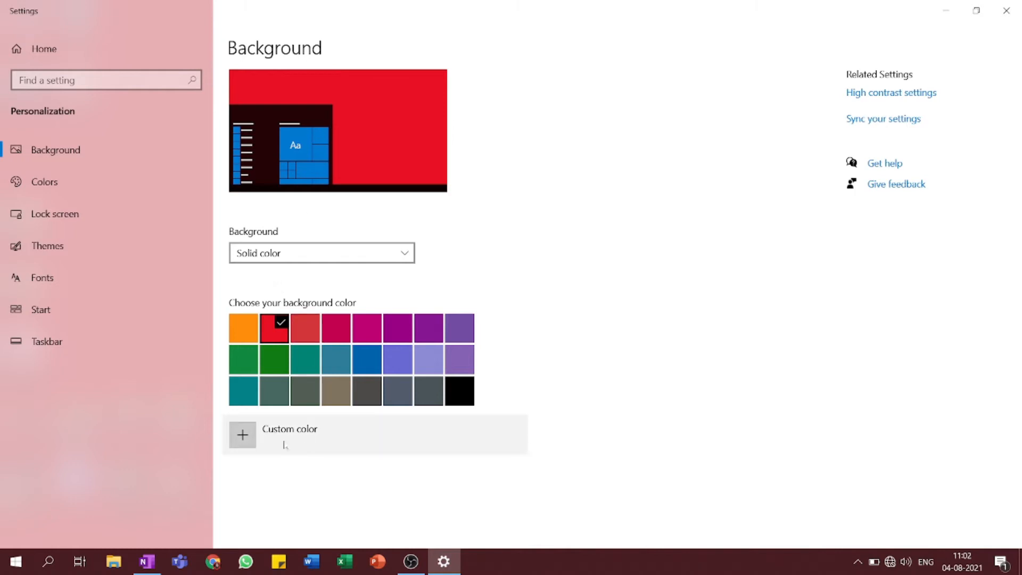
Create a custom medium-green background color, apply it, and view the full desktop.
click(252, 429)
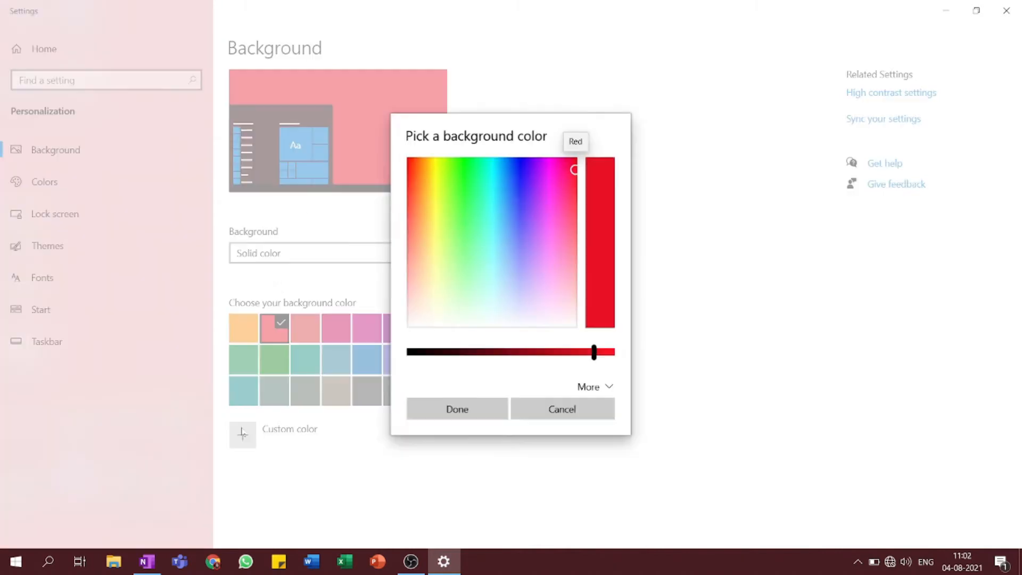
click(497, 354)
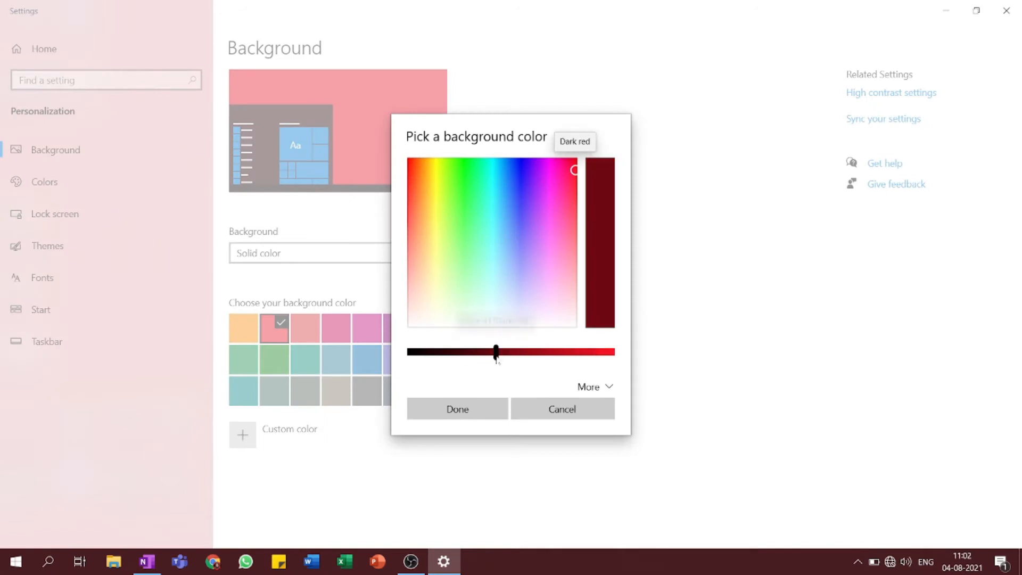
click(574, 354)
drag(435, 209, 486, 228)
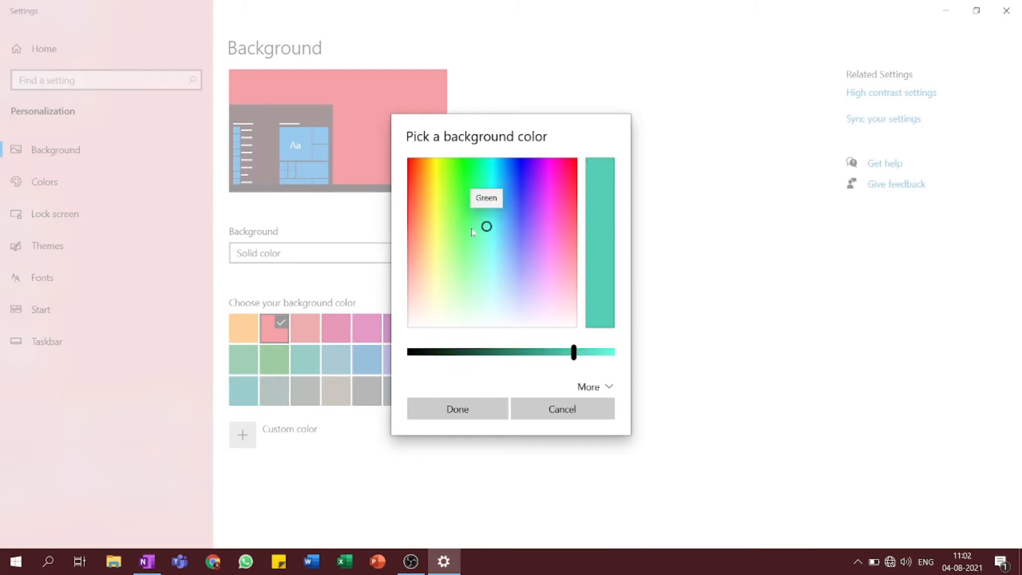
click(471, 228)
click(541, 353)
click(568, 353)
click(590, 354)
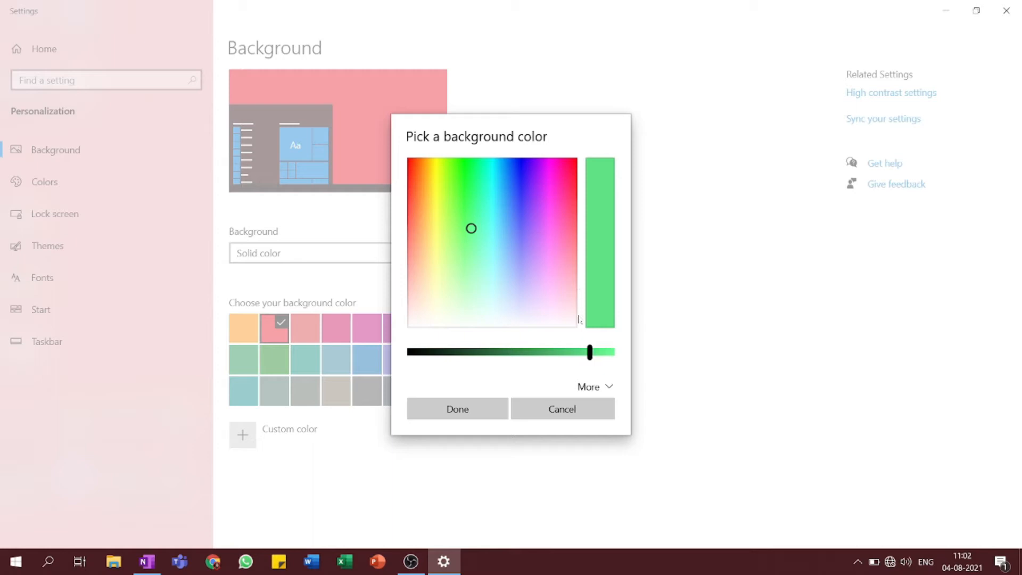
click(557, 353)
click(471, 414)
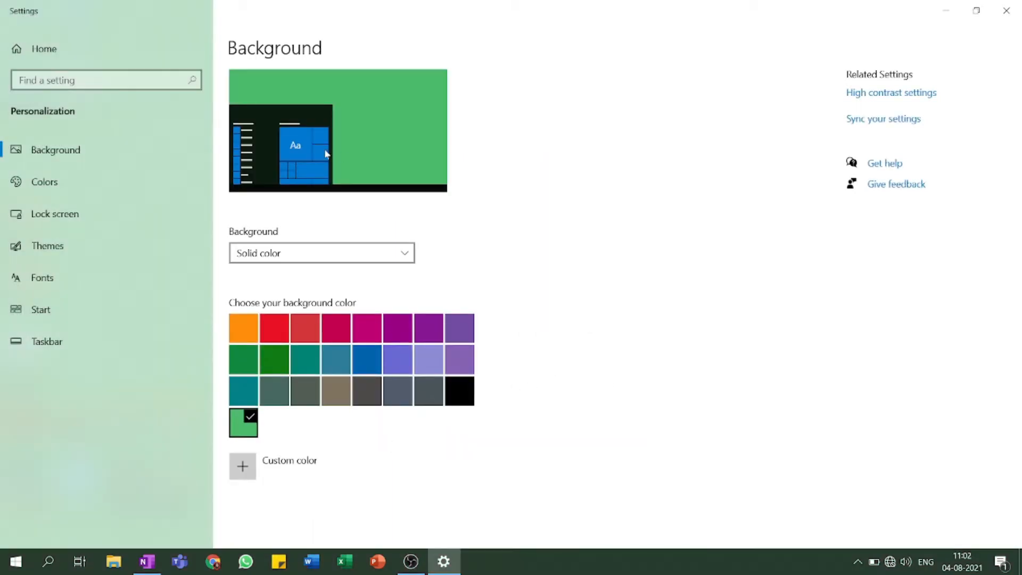
key(super+d)
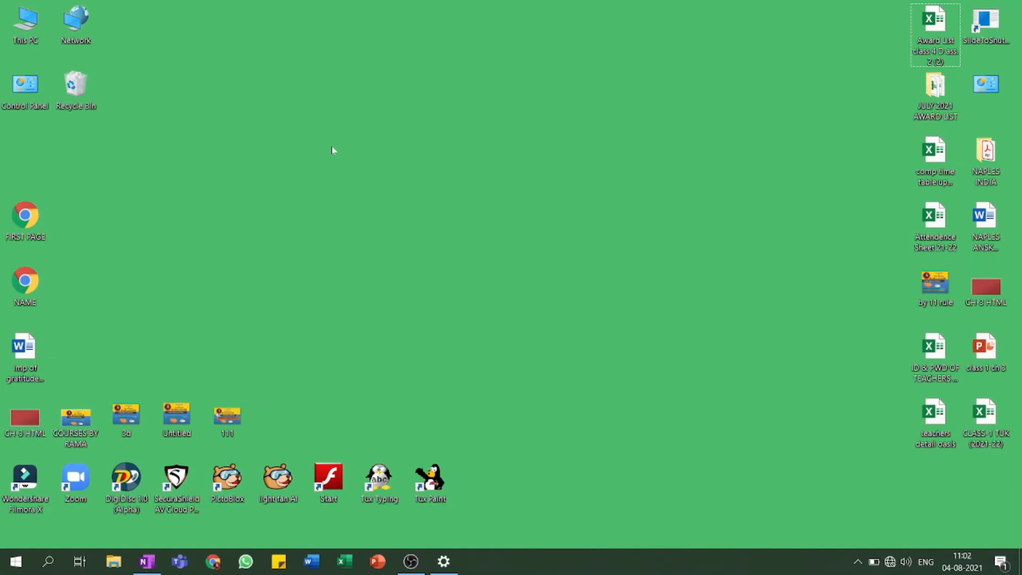
key(super+d)
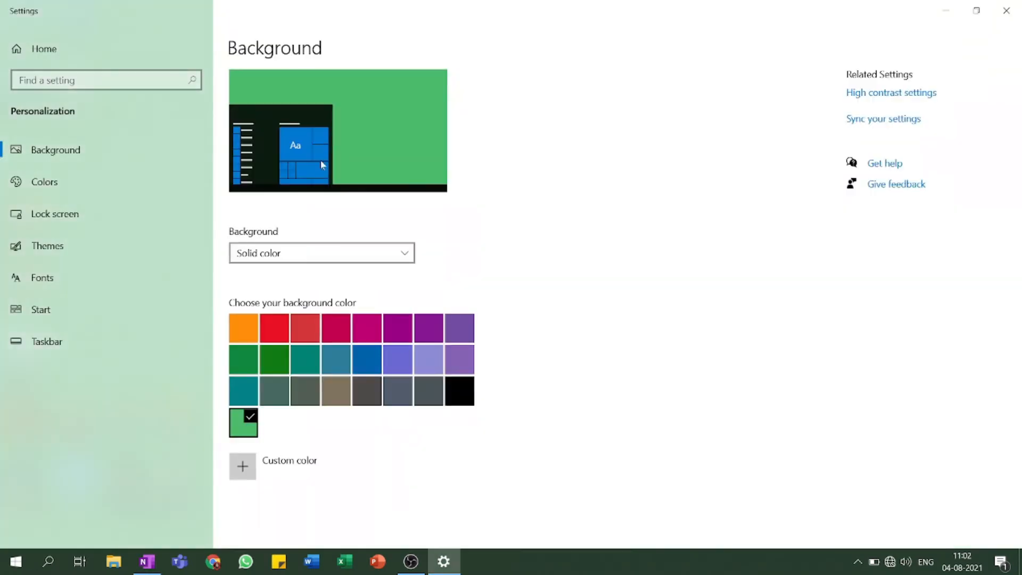
Switch the background type to Picture and choose the image with the circular red logo on black.
click(286, 257)
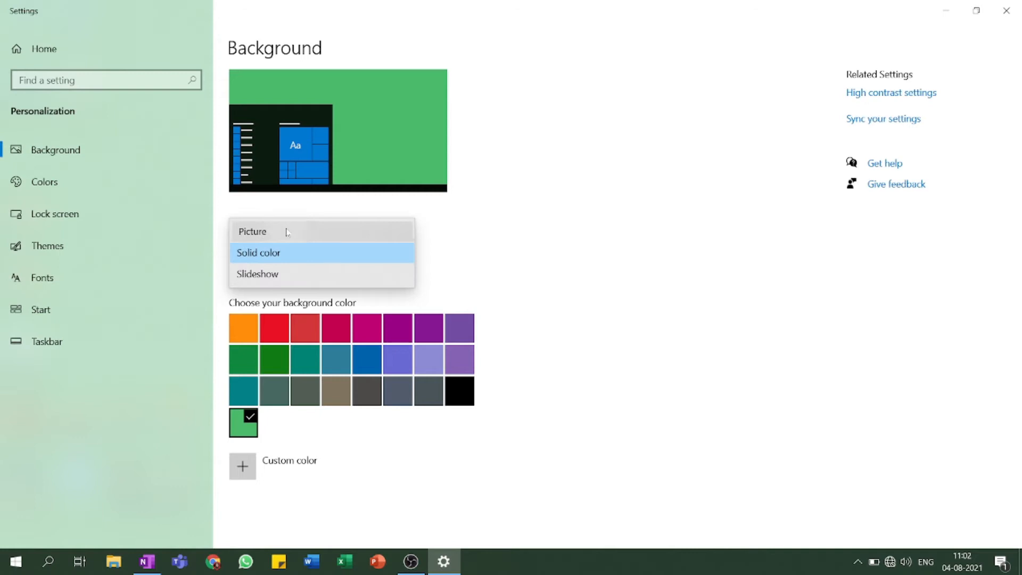
click(292, 232)
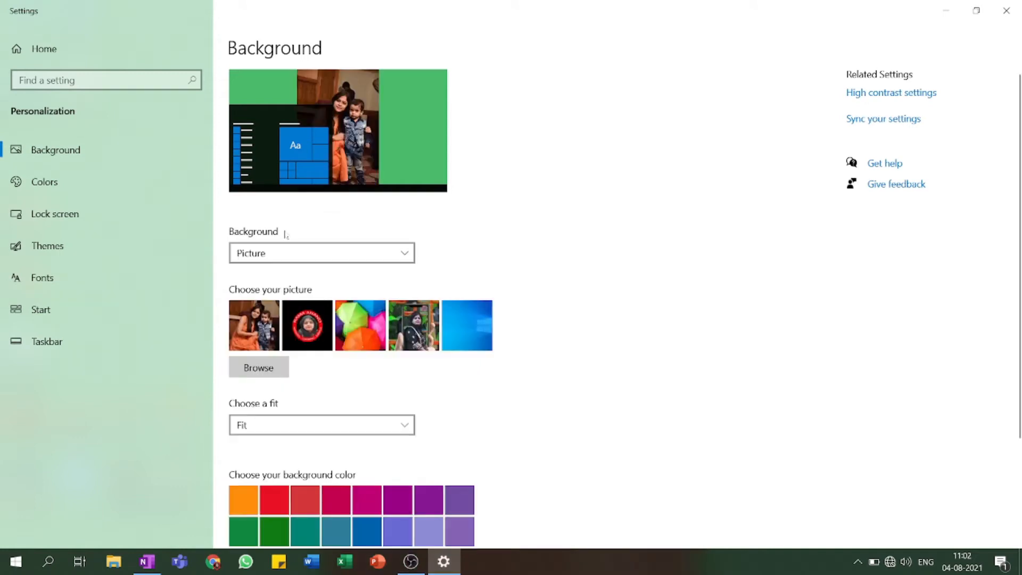
click(298, 307)
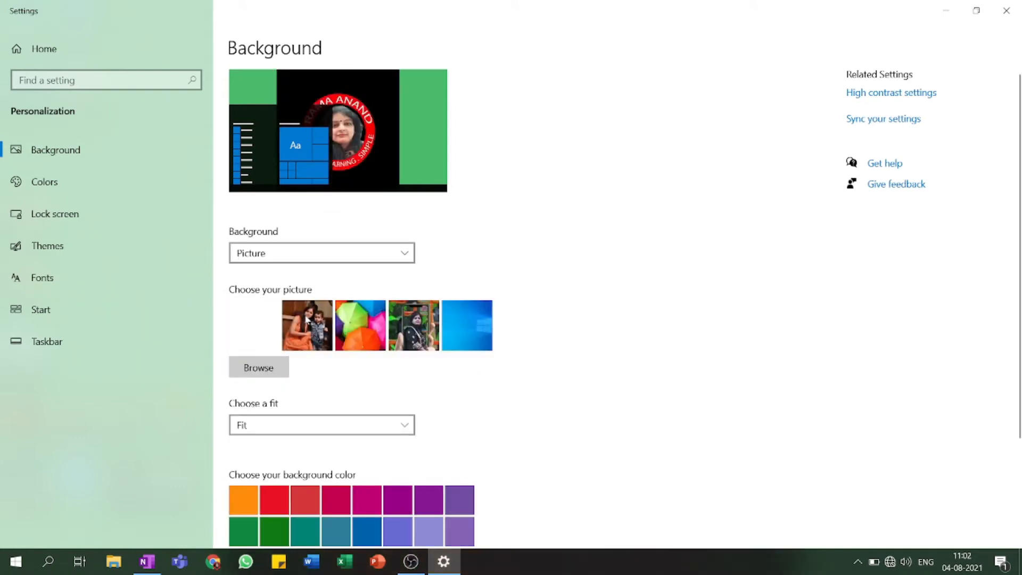
Set the background color around the picture to black and view the full desktop.
scroll(305, 415, down, 3)
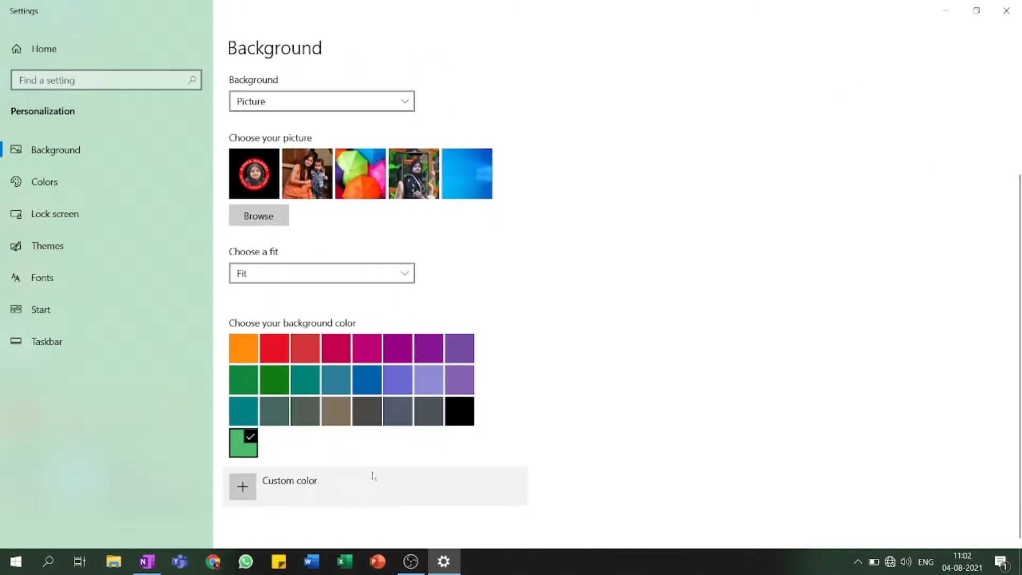
click(454, 421)
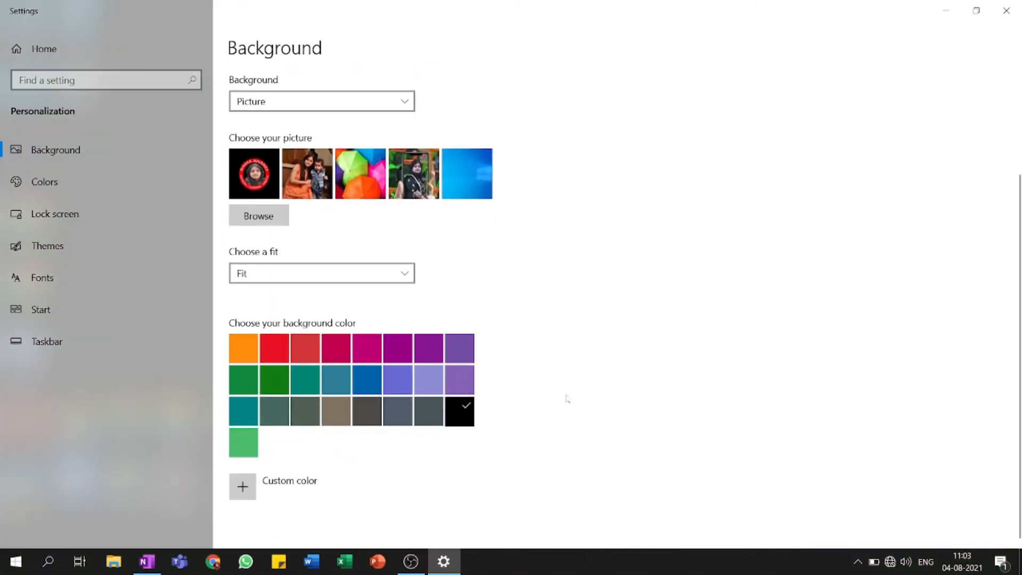
key(super+d)
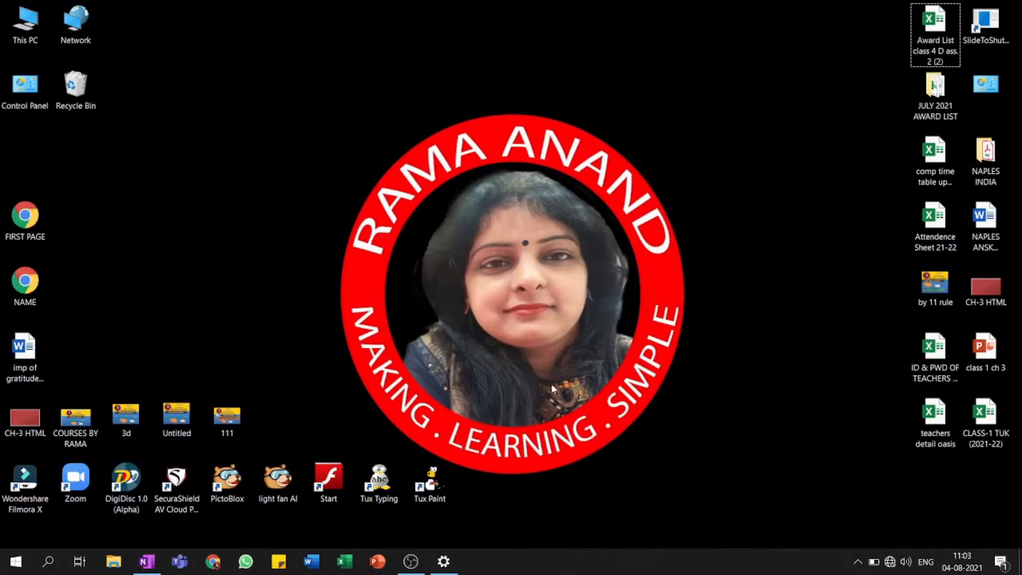
key(super+d)
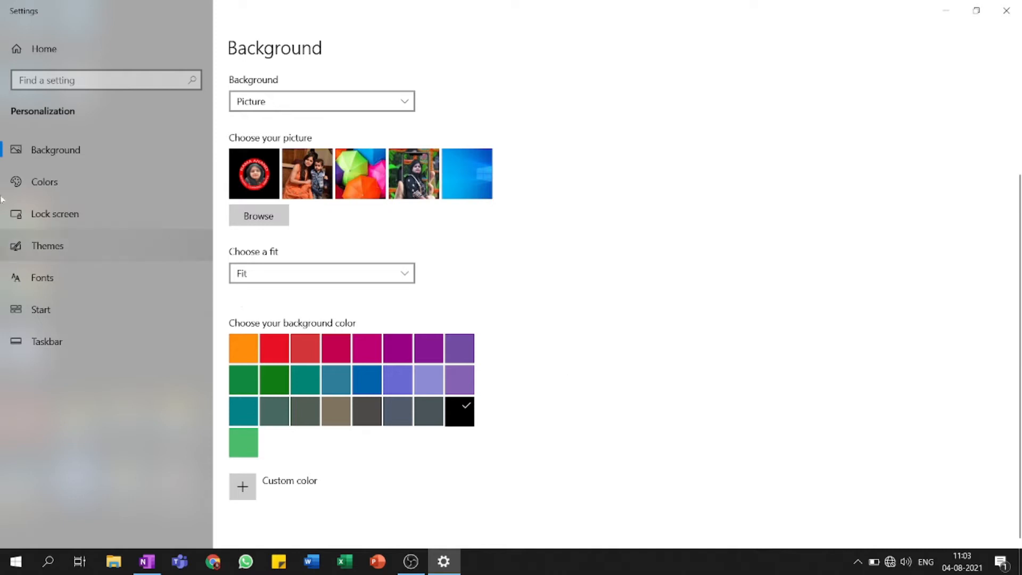
Open the lock screen settings and select Picture as the lock screen background type.
click(60, 216)
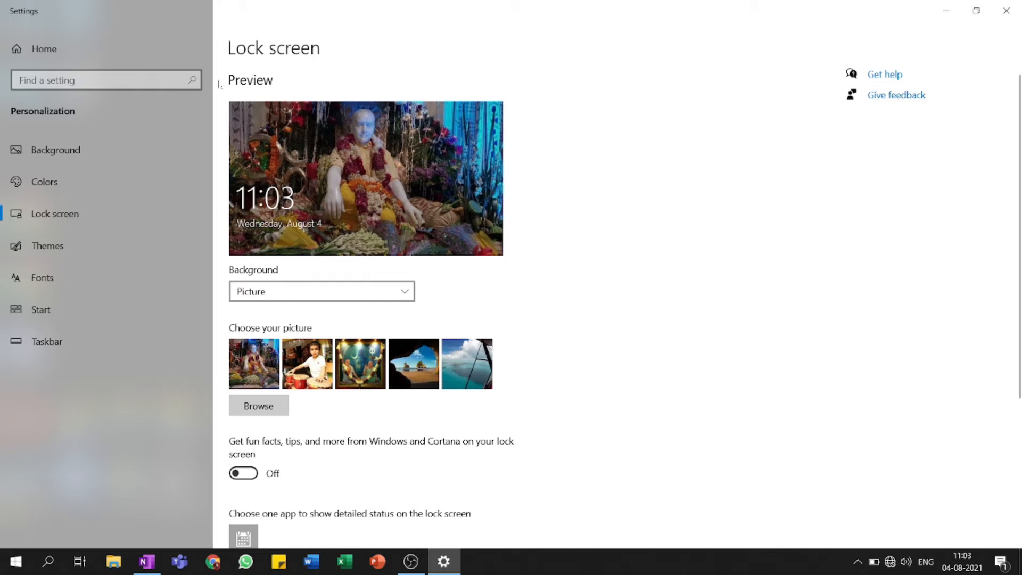
click(294, 290)
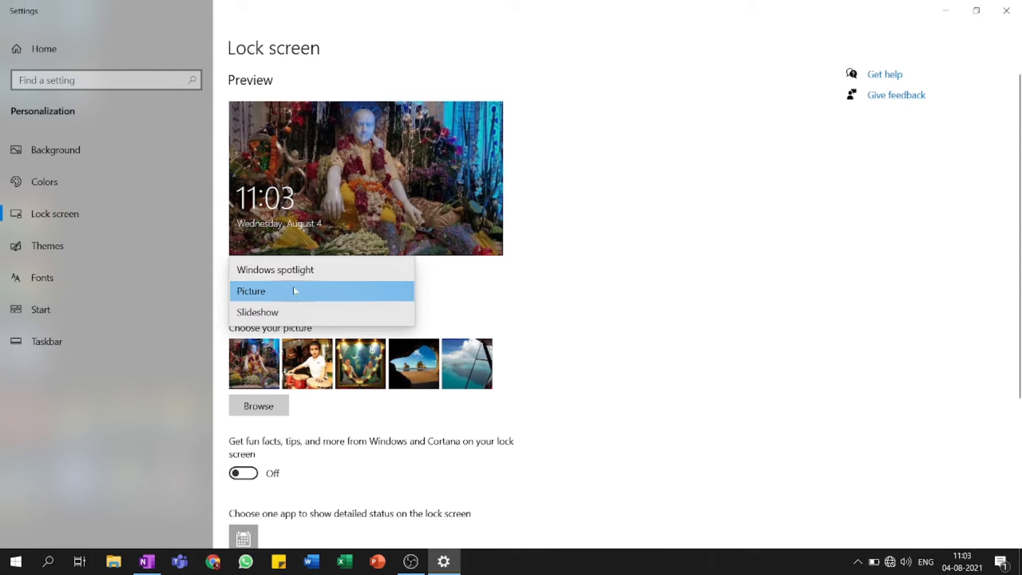
click(294, 291)
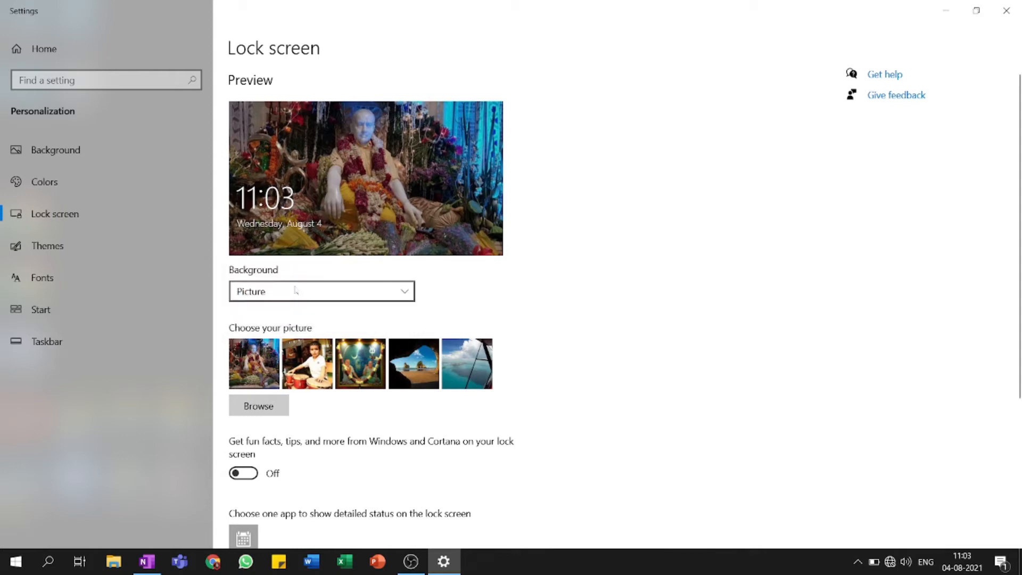
Choose the recent picture of the child playing drums for the lock screen and close Settings.
click(259, 407)
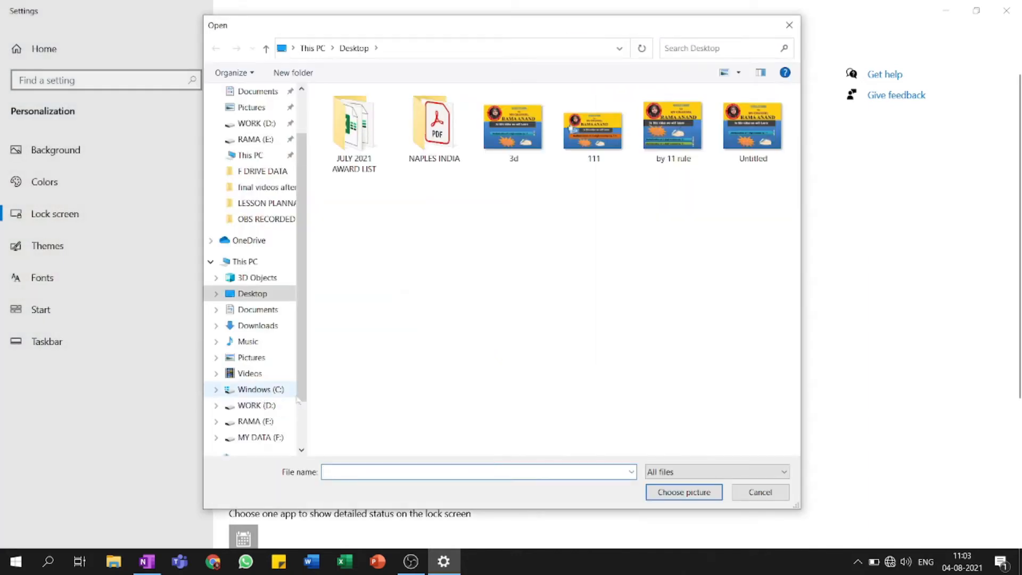
click(762, 492)
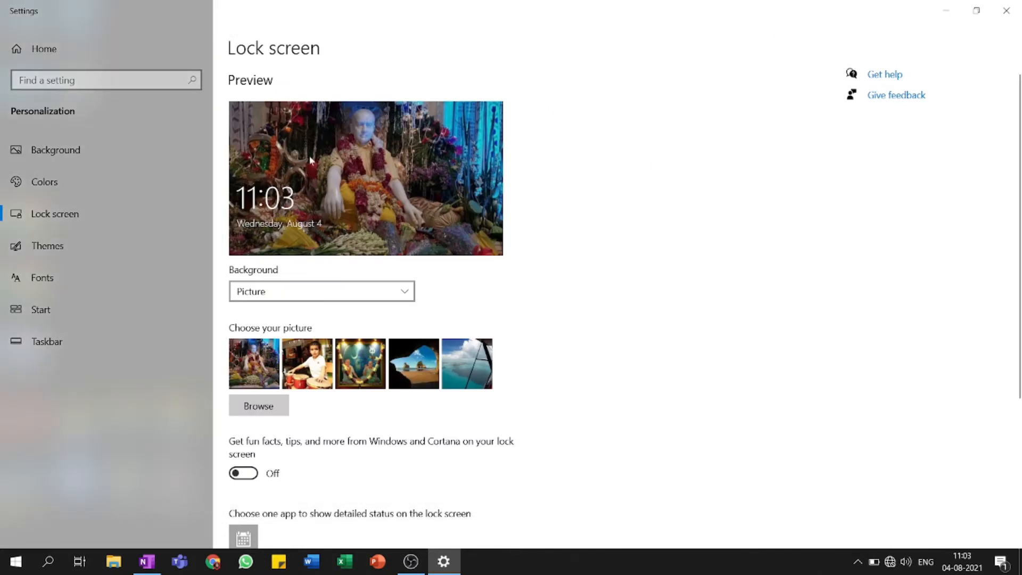
click(310, 366)
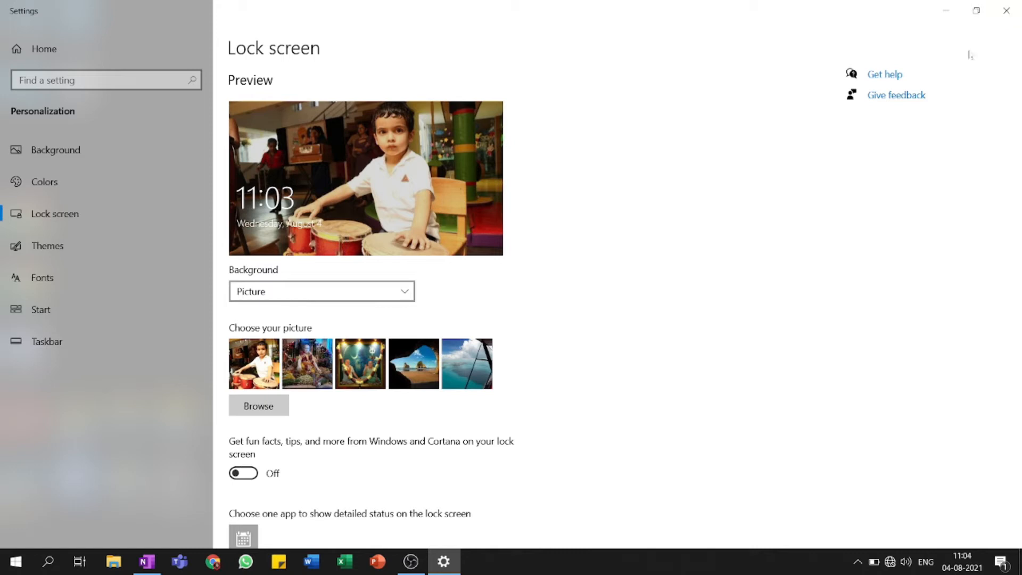
click(1014, 7)
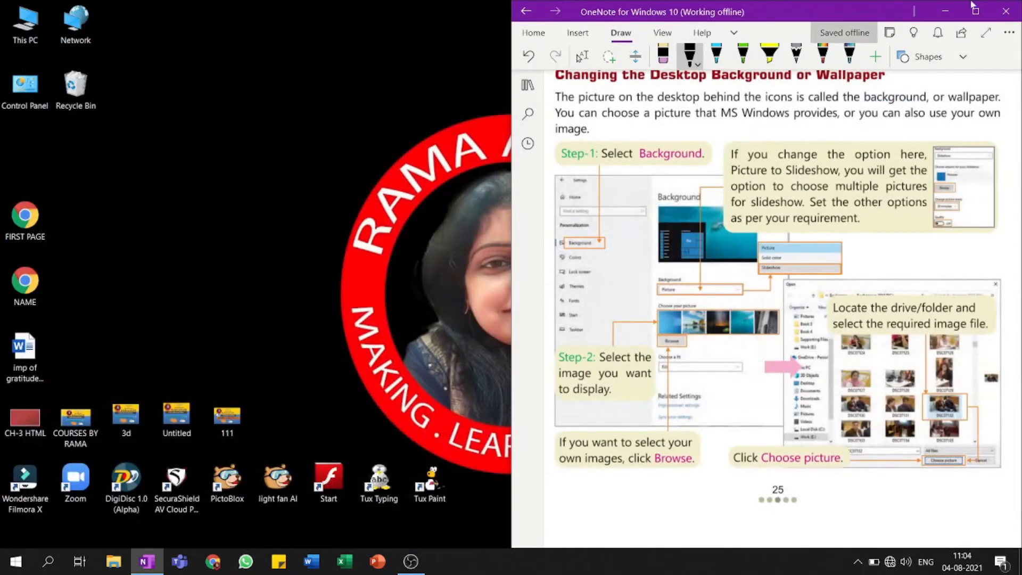
Minimize the textbook notes and set the lock screen picture to the recent image of the flower-garlanded statue.
click(953, 14)
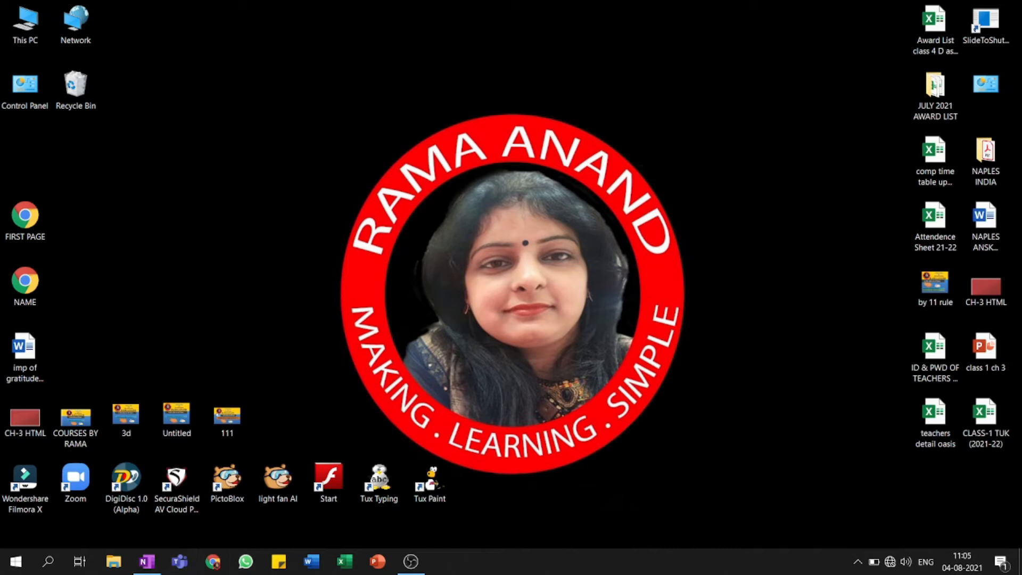
right_click(161, 142)
click(213, 305)
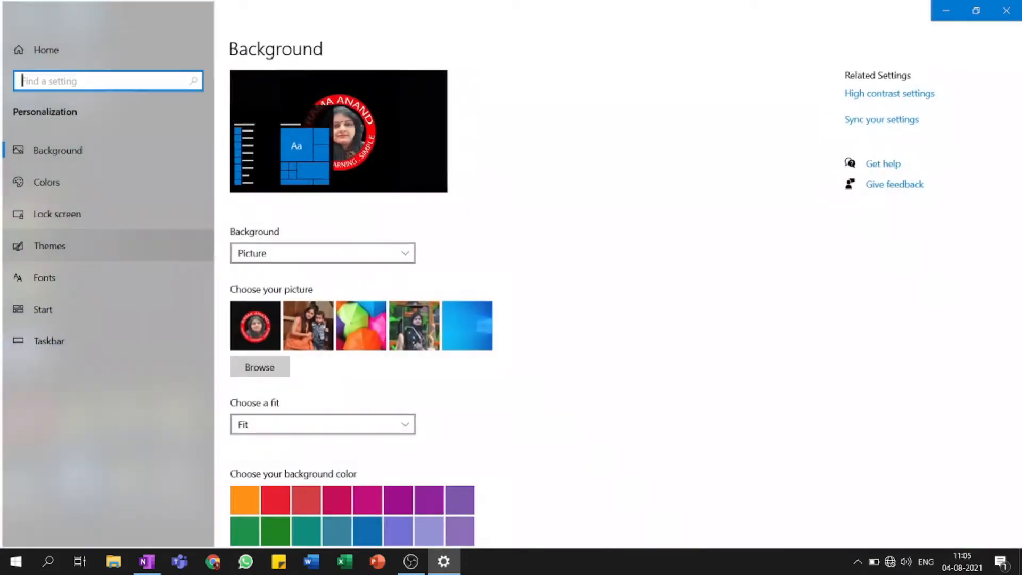
click(54, 213)
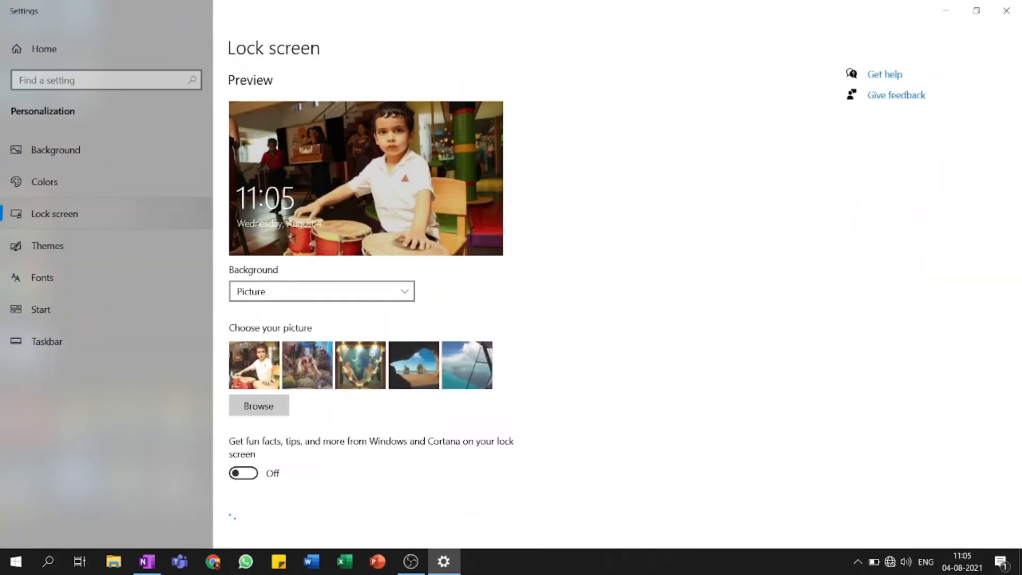
click(307, 364)
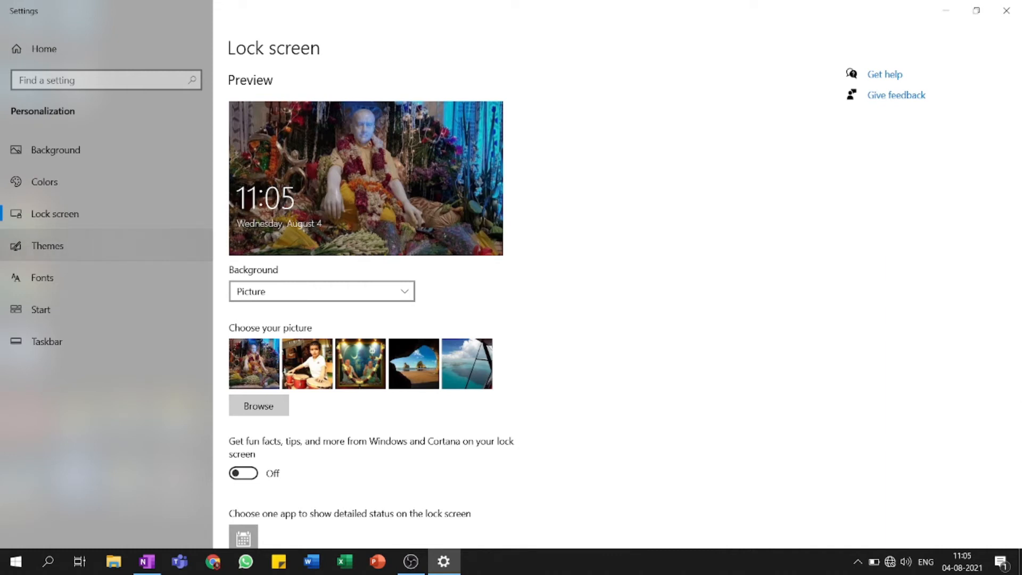
View the Themes page, open the Colors settings, and resize the window so part of the desktop stays visible beside it.
click(47, 245)
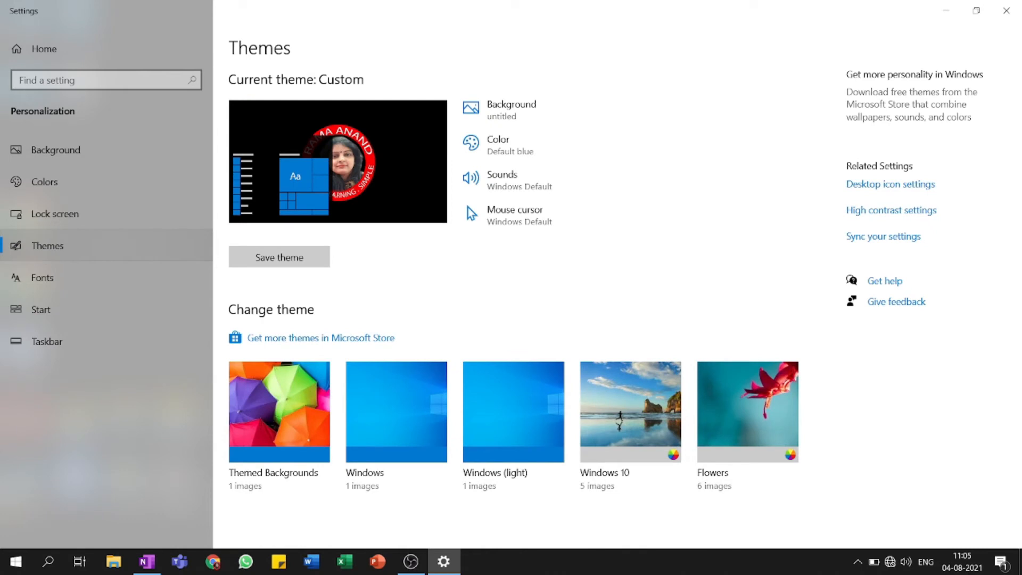
click(44, 182)
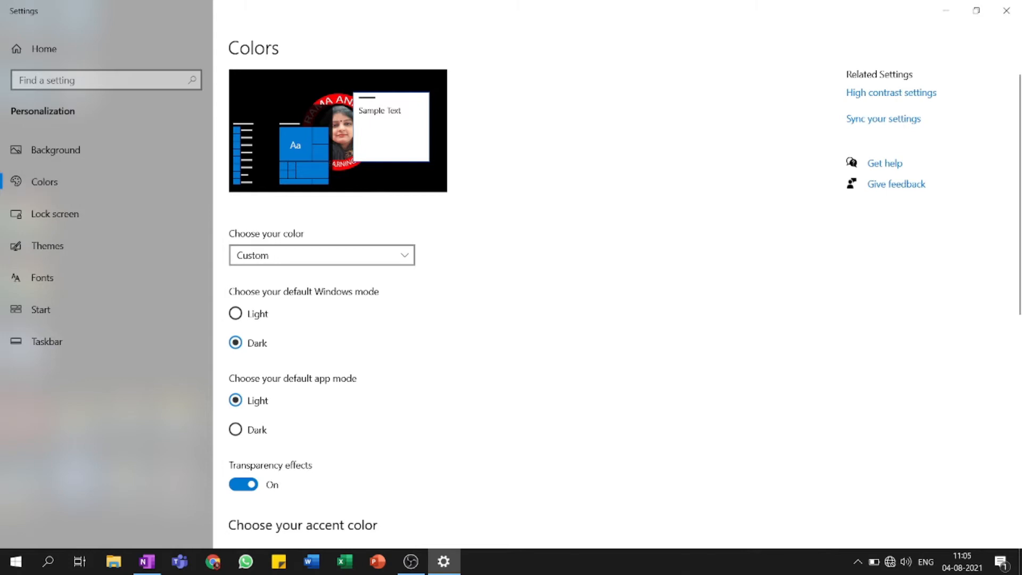
click(976, 10)
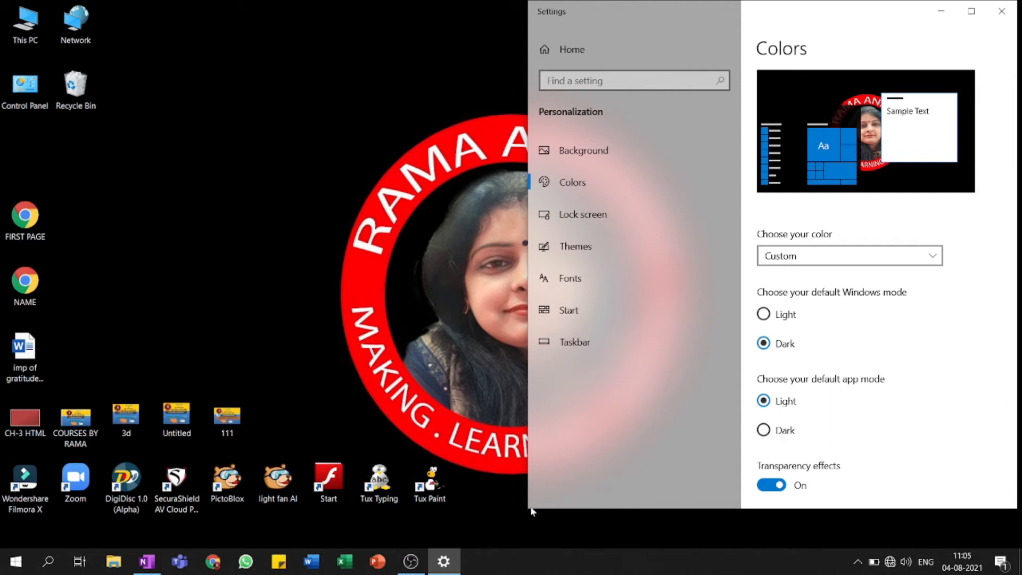
drag(525, 513, 399, 548)
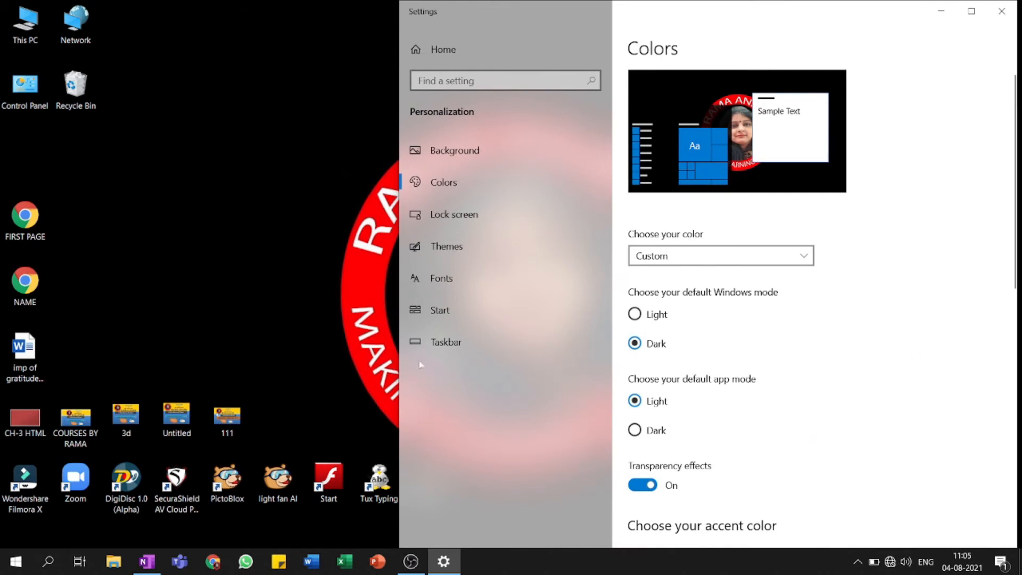
Keep the color choice on Custom, set the default Windows mode to Light, and check the Start menu's appearance.
click(695, 255)
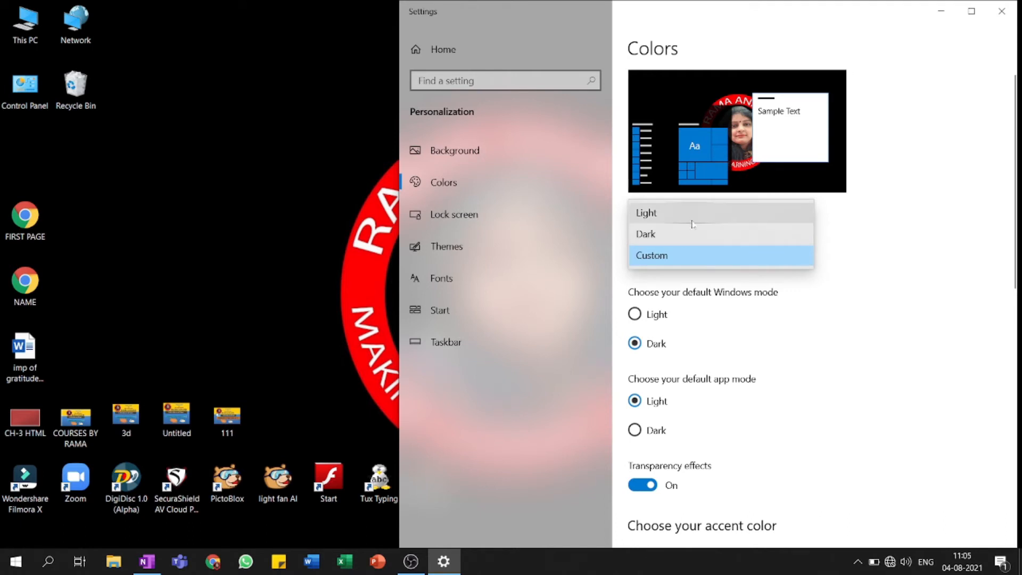
click(700, 259)
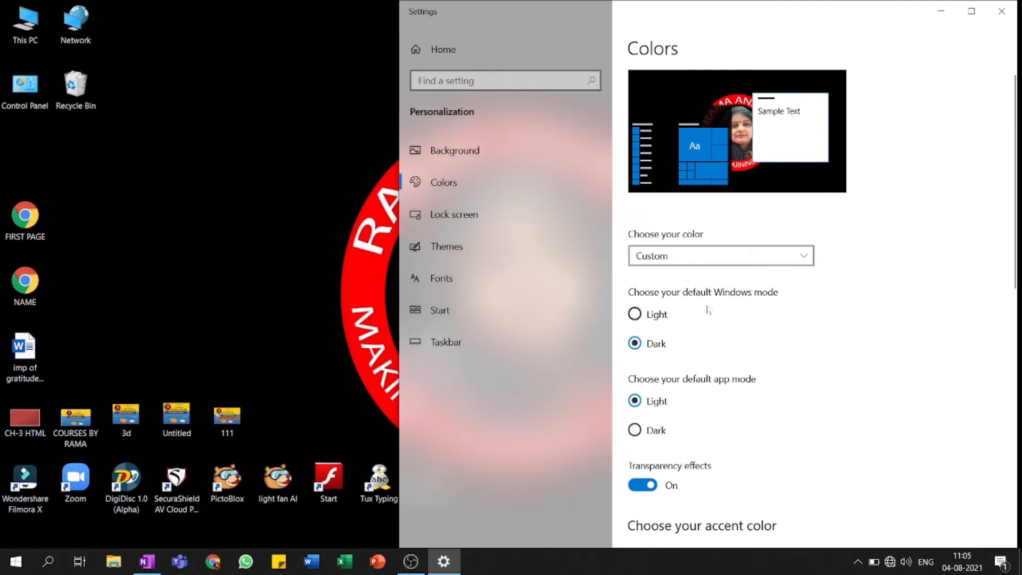
click(635, 314)
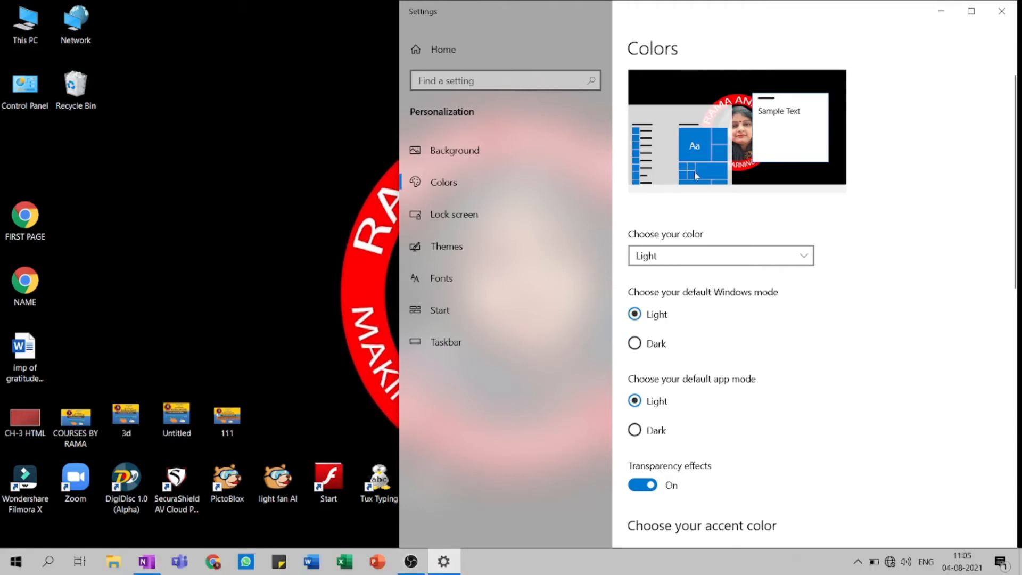
click(16, 564)
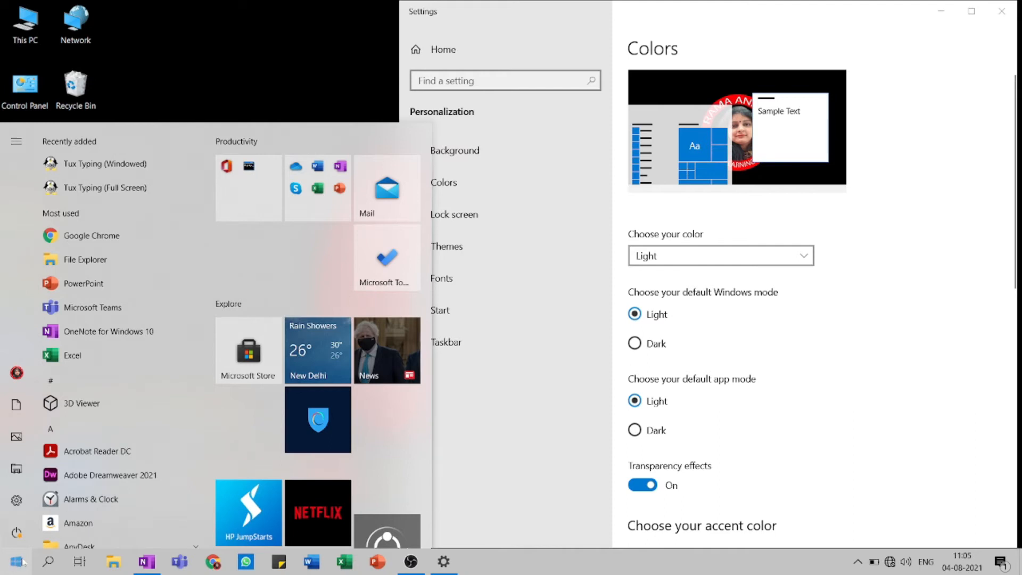
Set the default Windows mode to Dark and check how the Start menu looks.
click(634, 343)
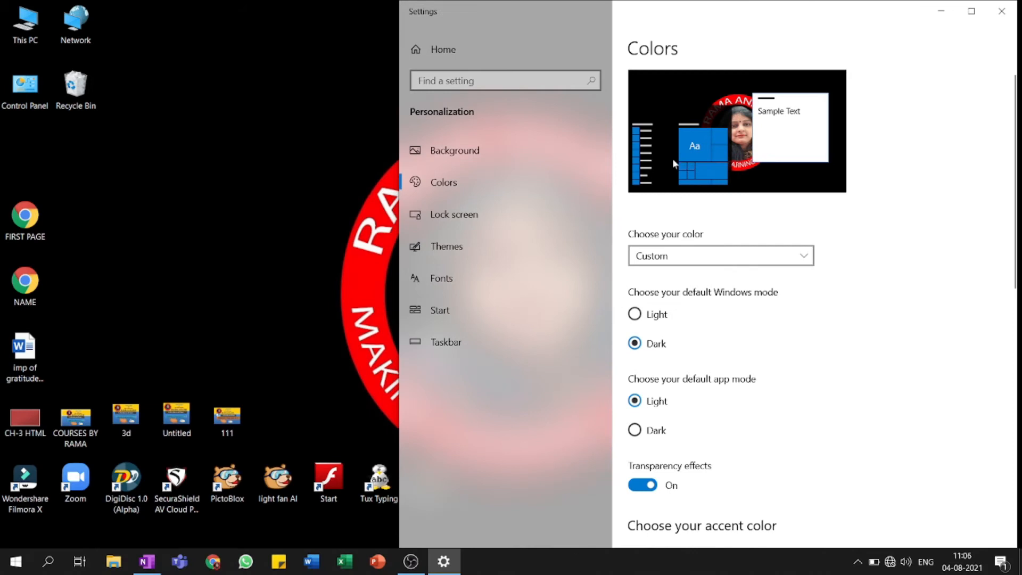
click(13, 565)
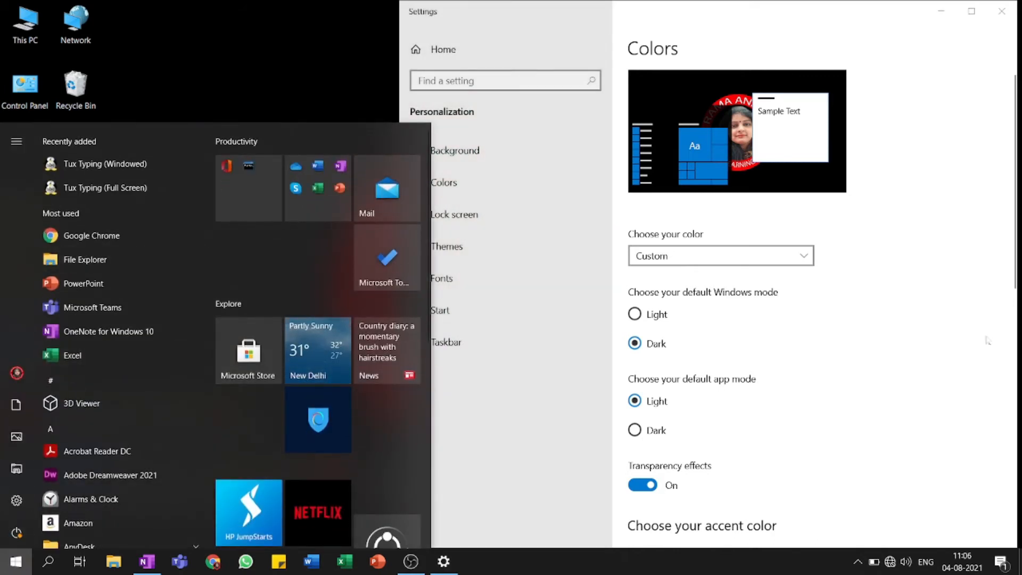
click(899, 332)
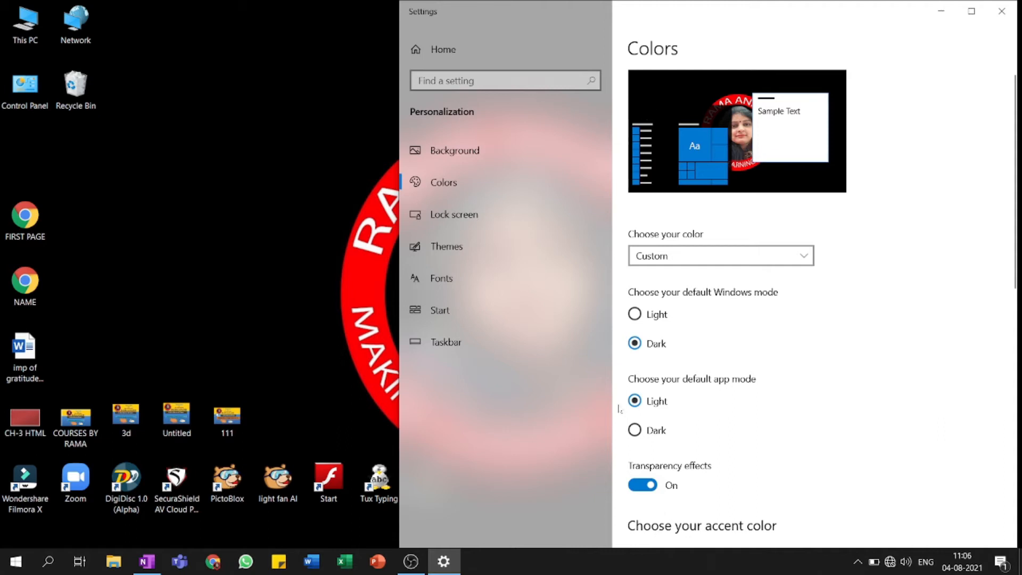
Set the default app mode to Dark and check the appearance of the desktop's context menu.
click(634, 430)
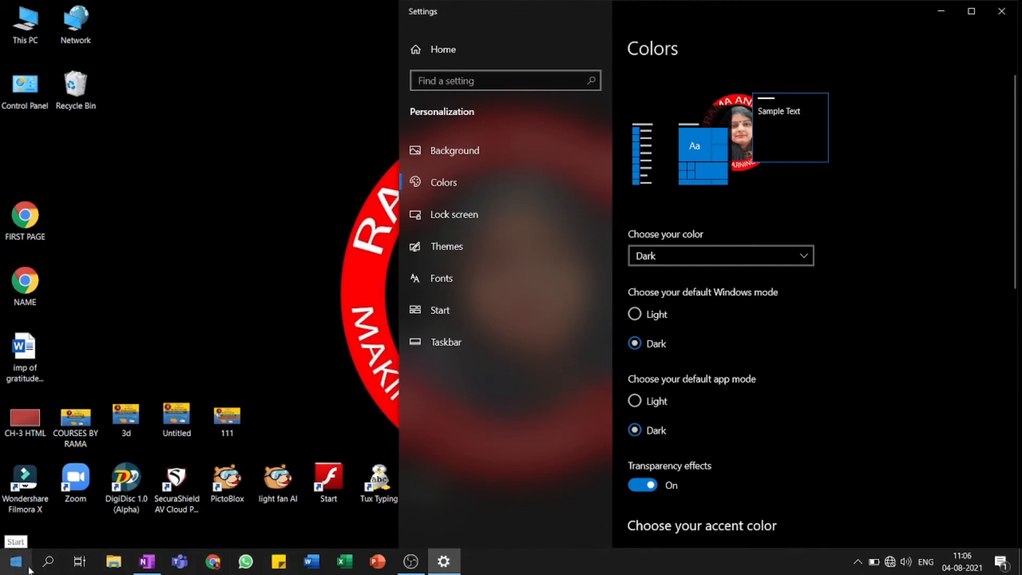
right_click(262, 109)
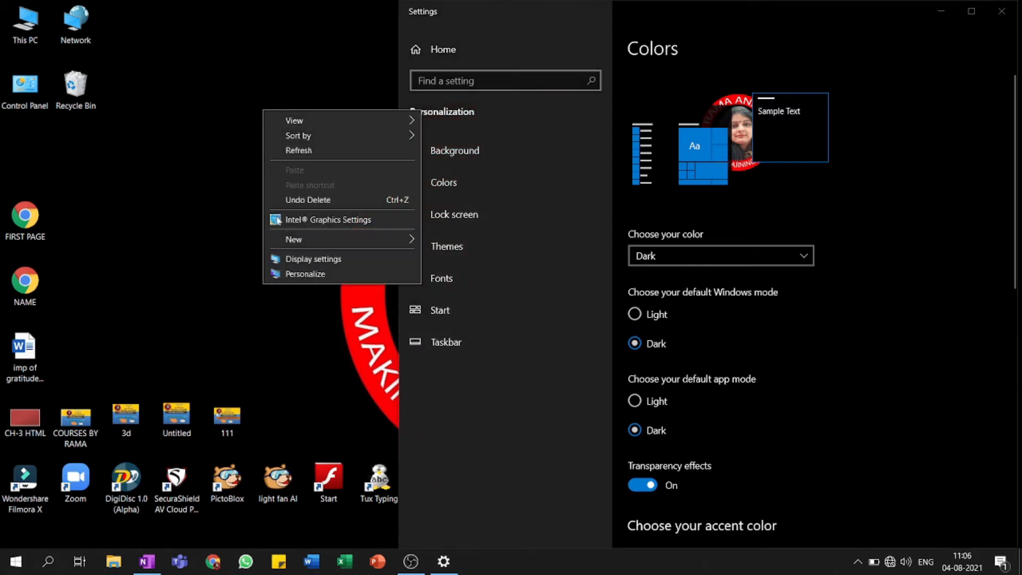
right_click(182, 132)
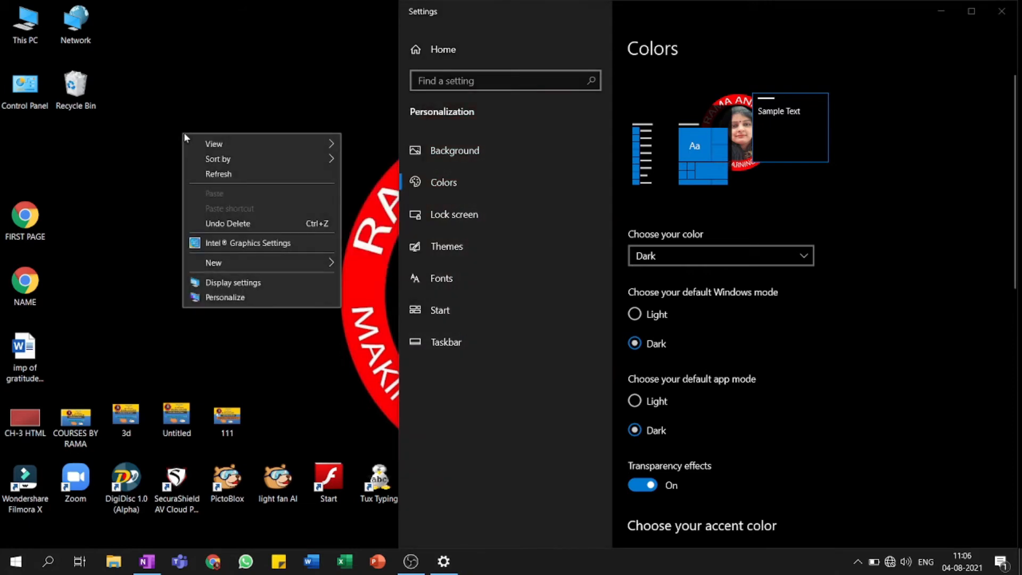
Open the Display settings from the desktop, move the window toward the desktop's middle, and close it after viewing.
click(235, 284)
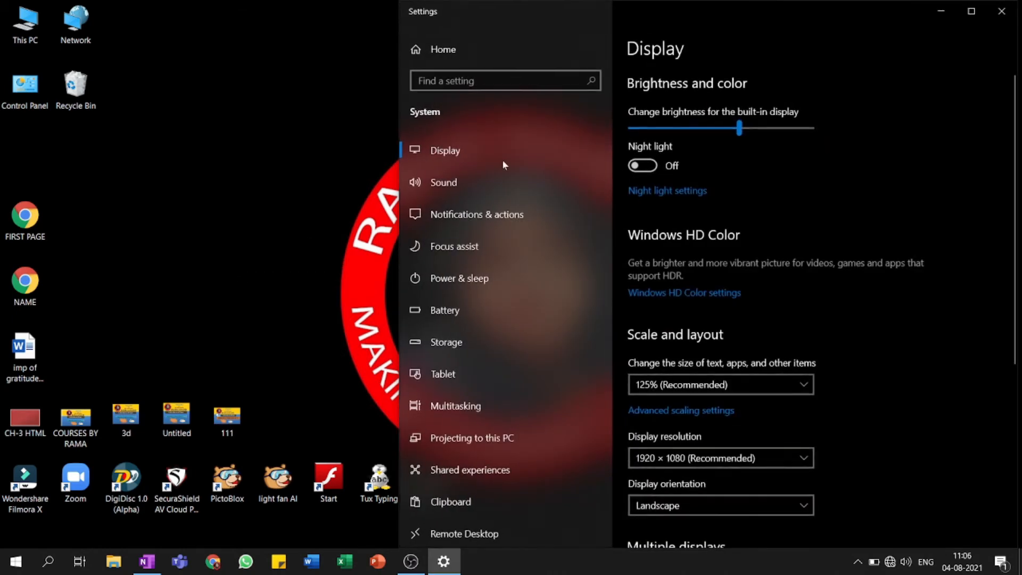
drag(882, 11, 416, 32)
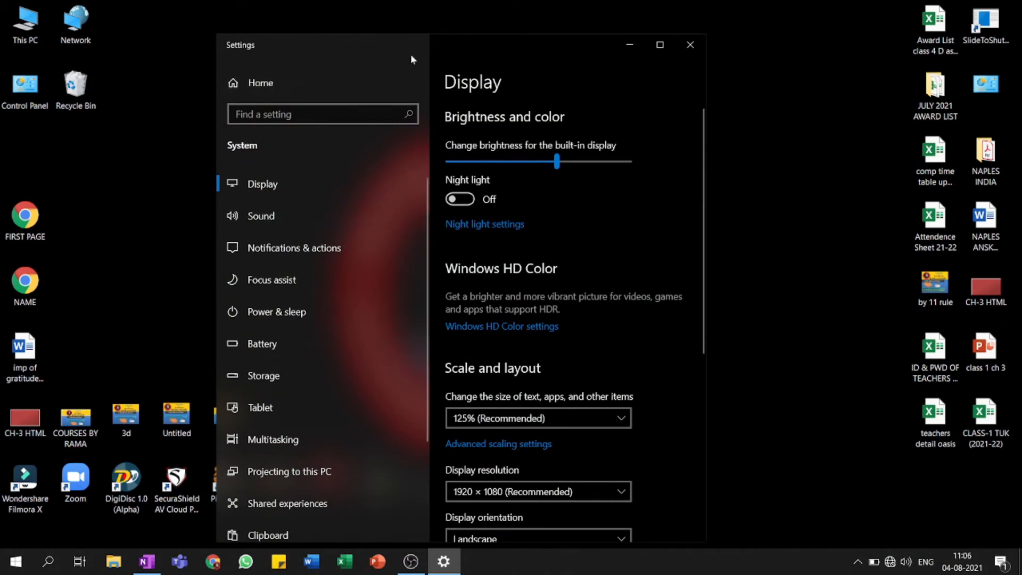
click(630, 45)
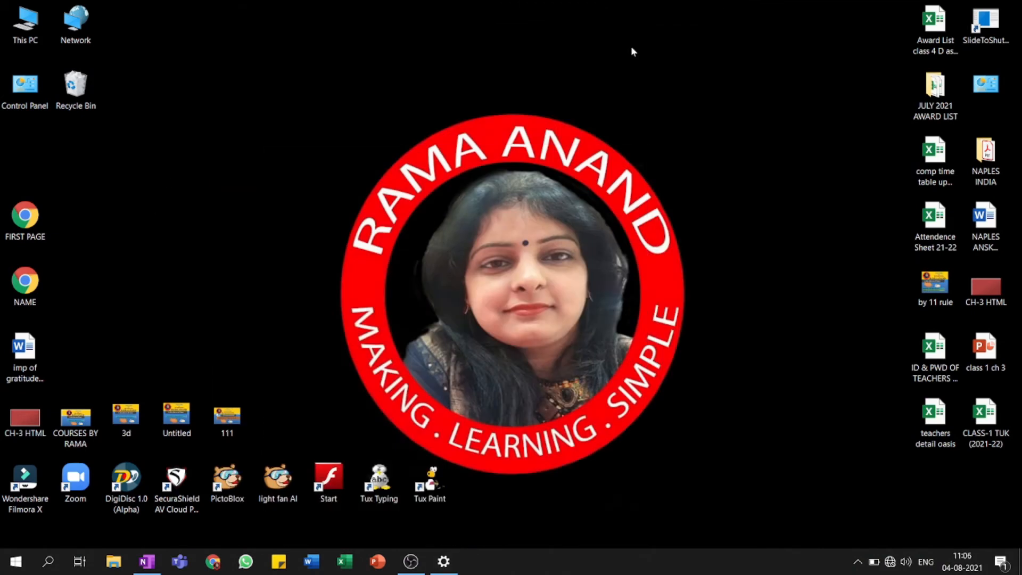
click(444, 561)
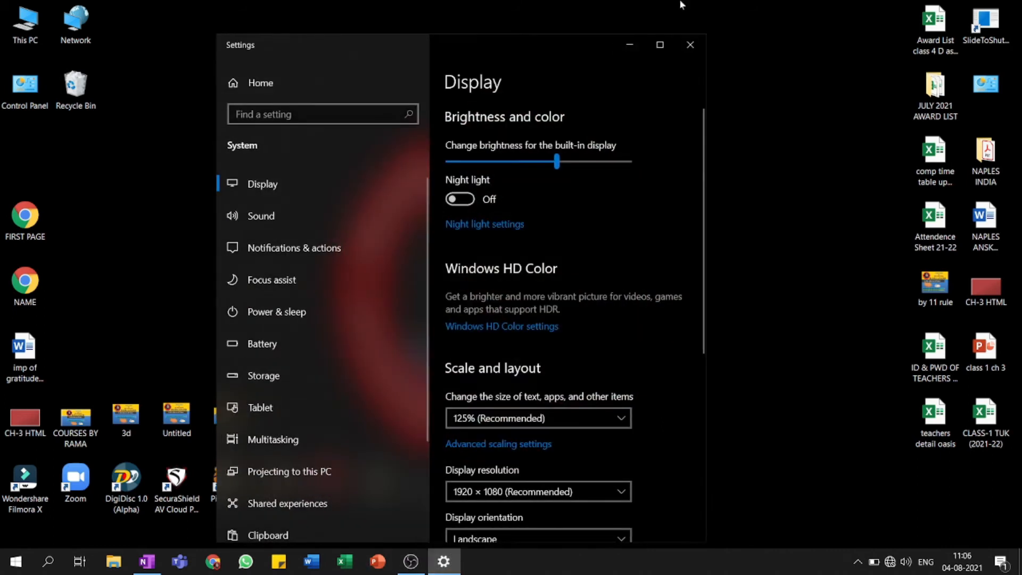
click(691, 45)
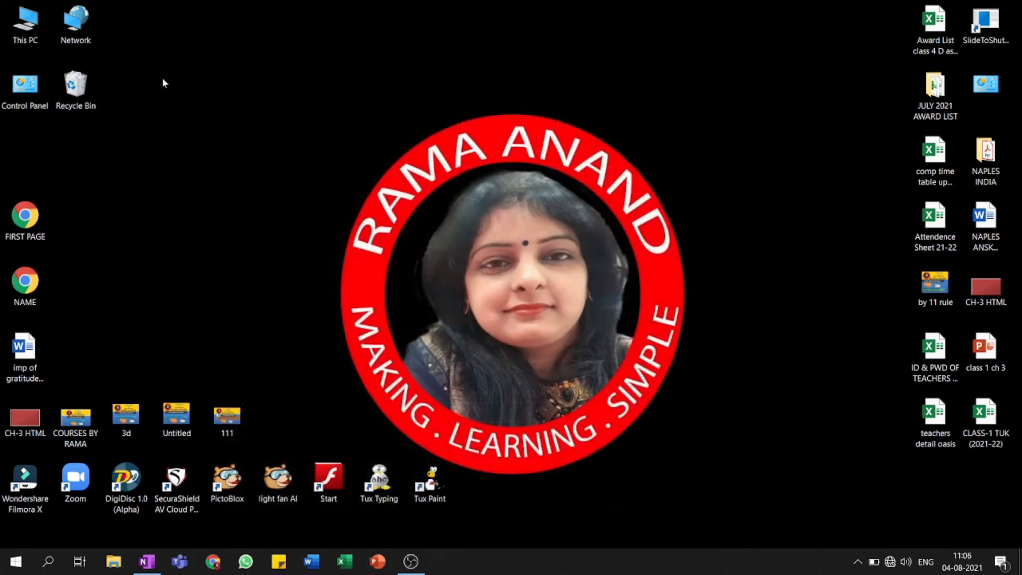
Reopen the Colors personalization settings, choose Custom as the color, and set the default app mode to Light.
right_click(169, 76)
click(234, 240)
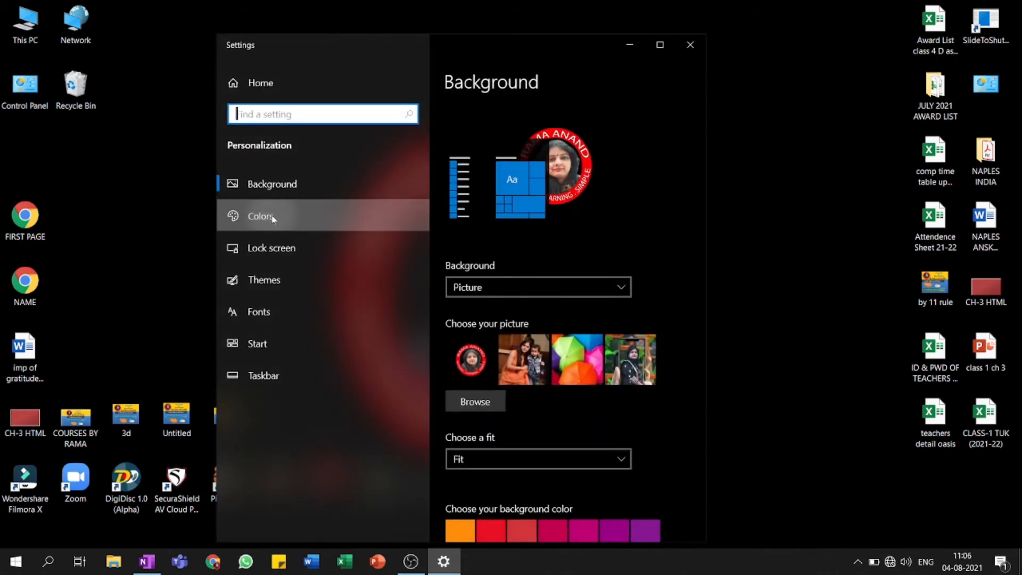
click(326, 215)
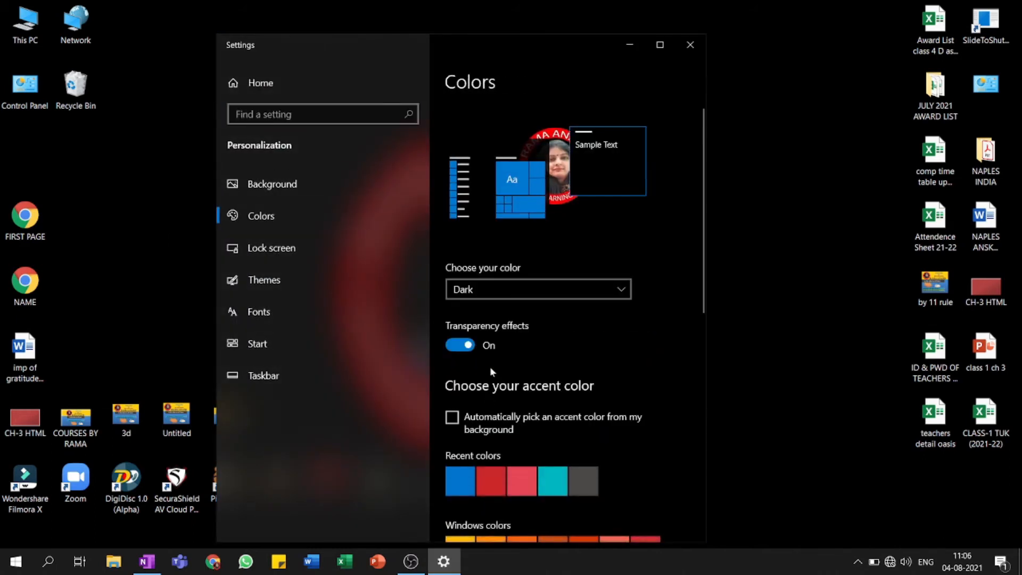
click(503, 288)
click(501, 309)
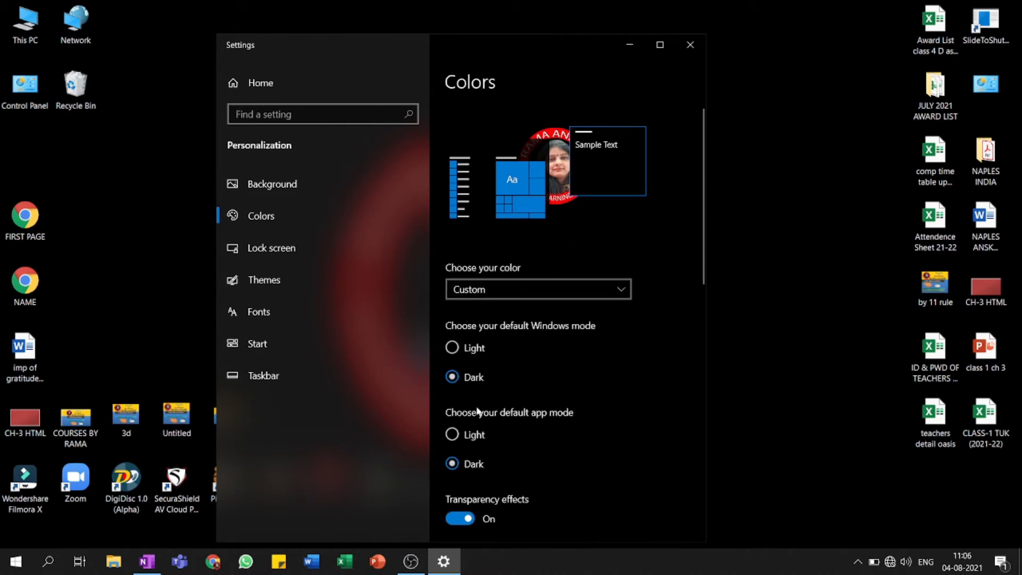
click(452, 434)
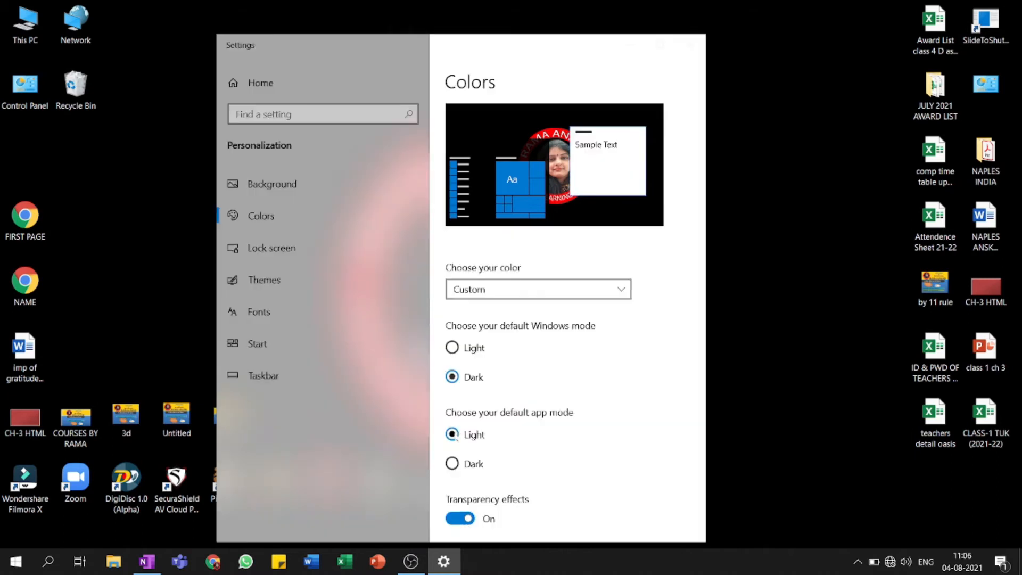
Move the Settings window aside and examine the desktop's context menu in the light app mode.
drag(559, 47, 705, 14)
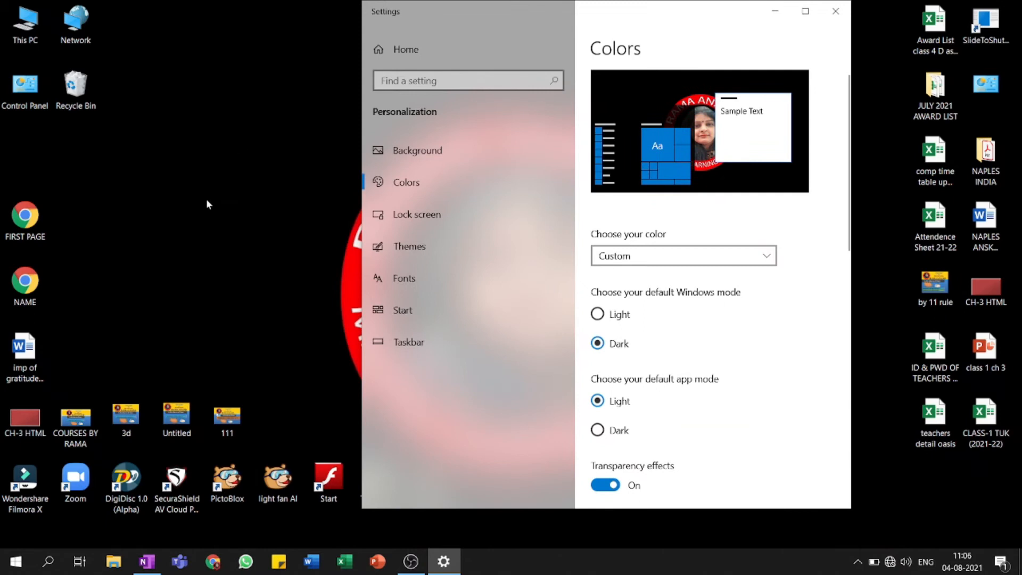
right_click(161, 137)
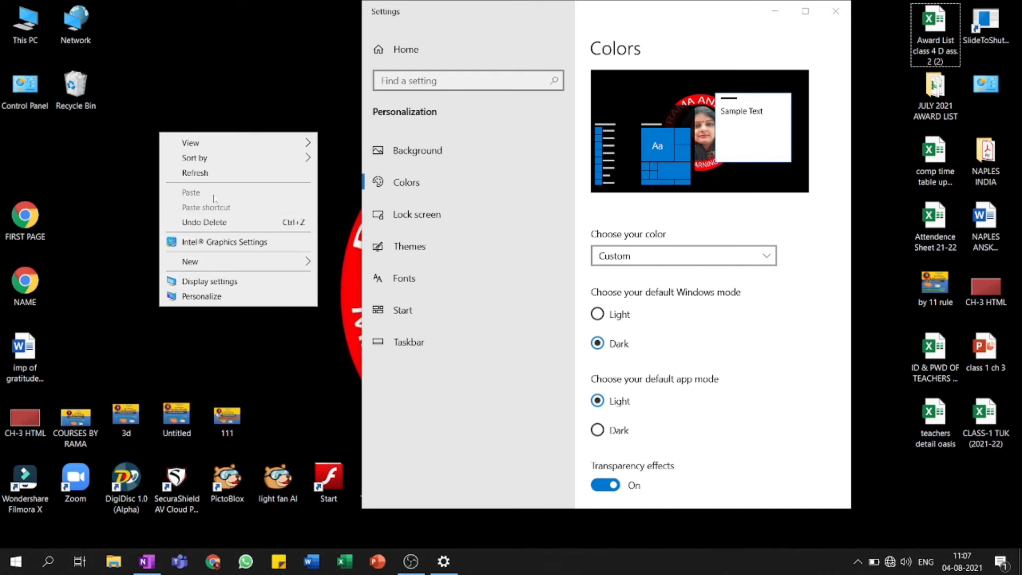
click(792, 384)
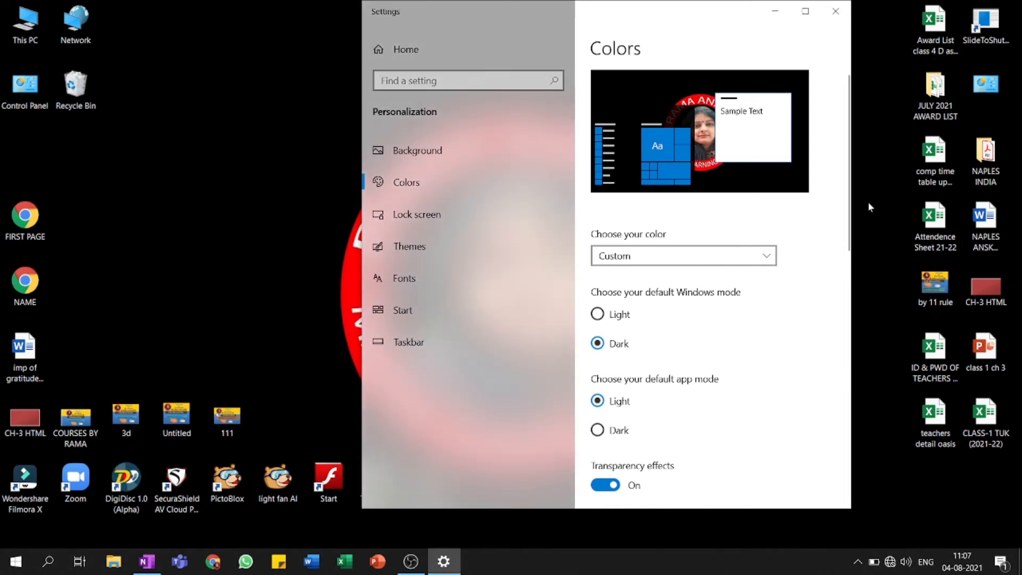
Turn transparency effects off to compare the Settings window's appearance, and turn them back on.
drag(850, 208, 843, 305)
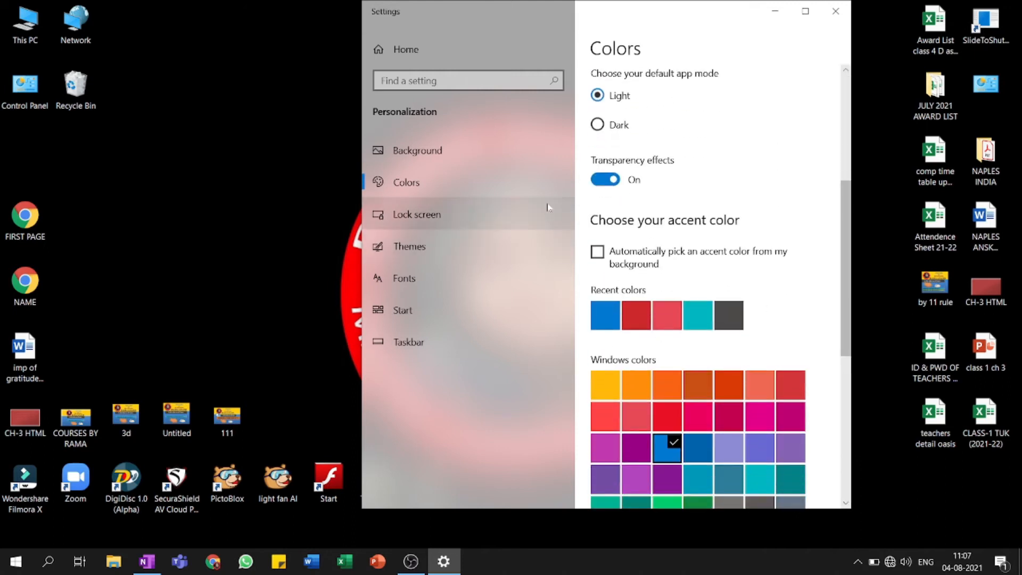
click(600, 182)
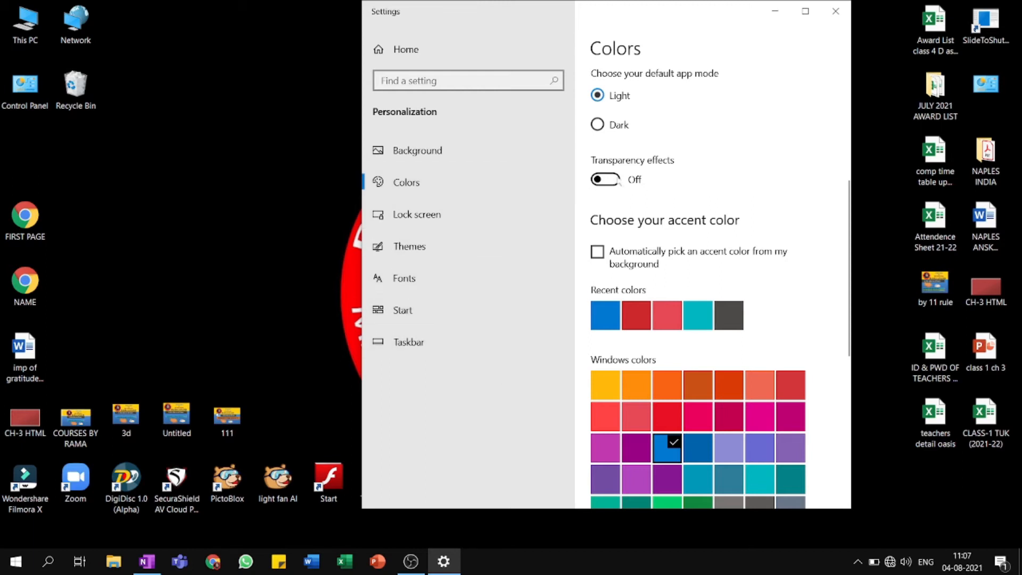
click(618, 181)
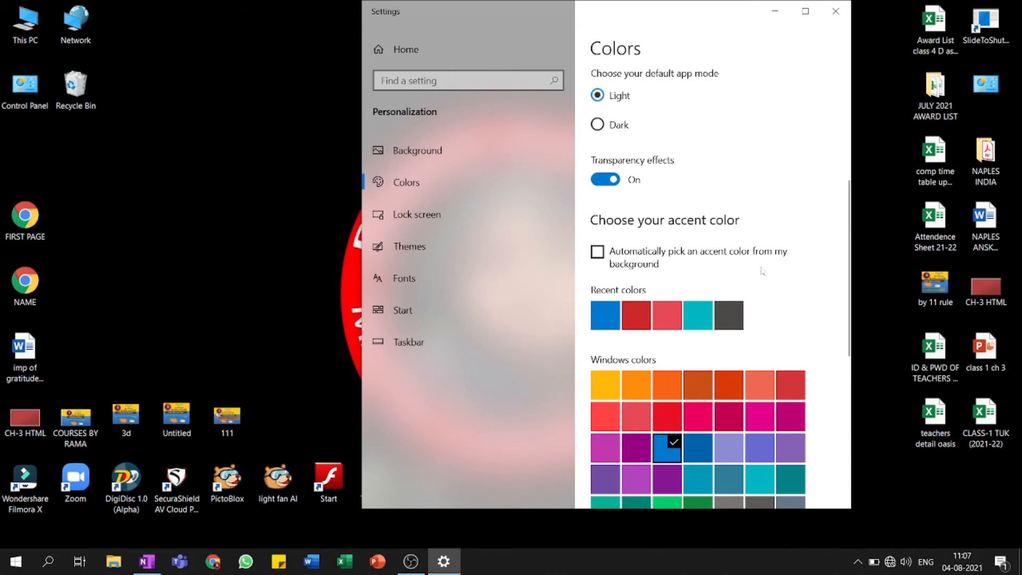
Review the accent color options and choose red from the Windows colors.
scroll(794, 290, down, 5)
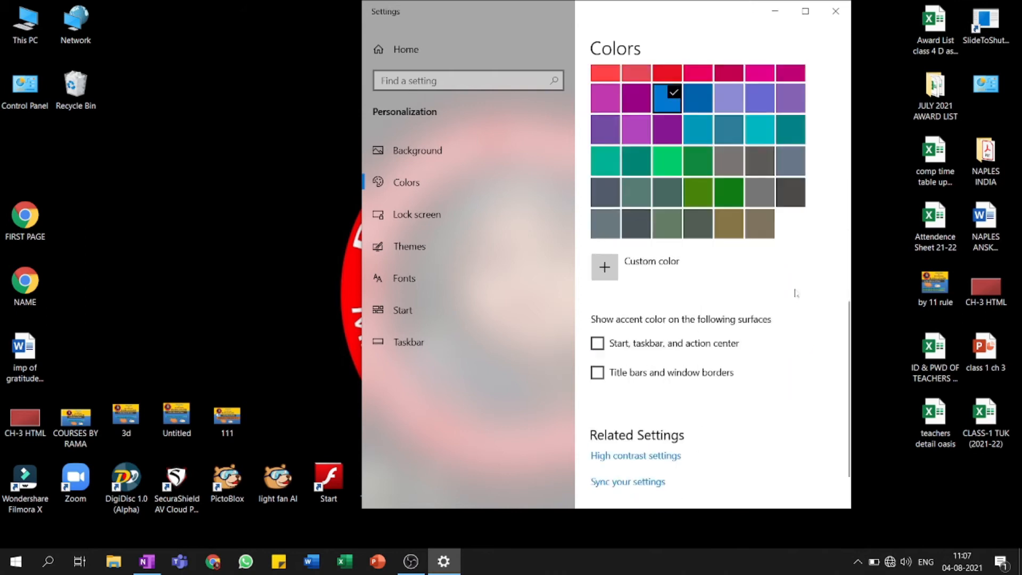
scroll(795, 293, up, 3)
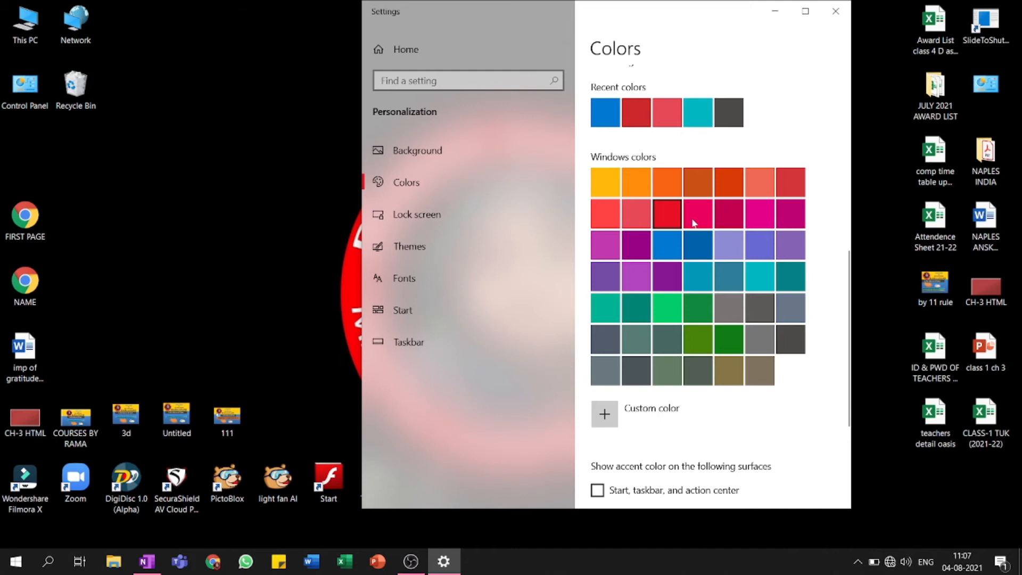
Set the accent color to blue, show it on Start, taskbar, and action center, and check the Start menu.
click(669, 240)
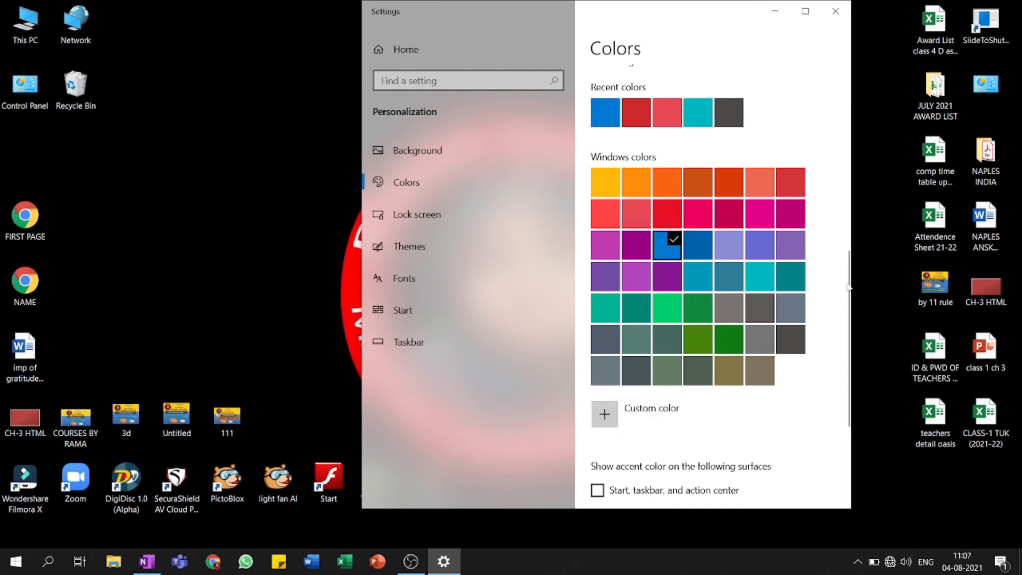
scroll(848, 287, down, 3)
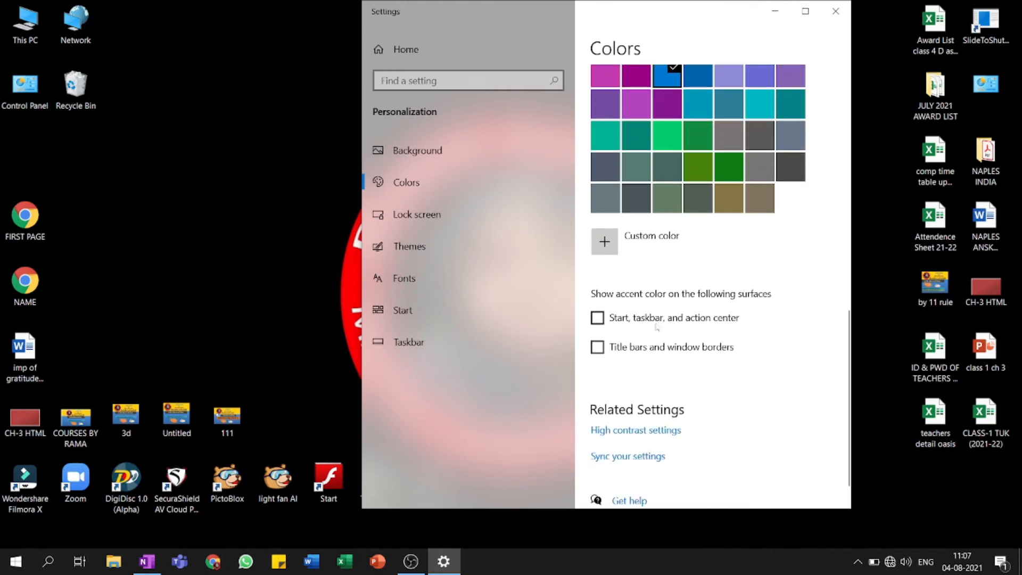
click(597, 318)
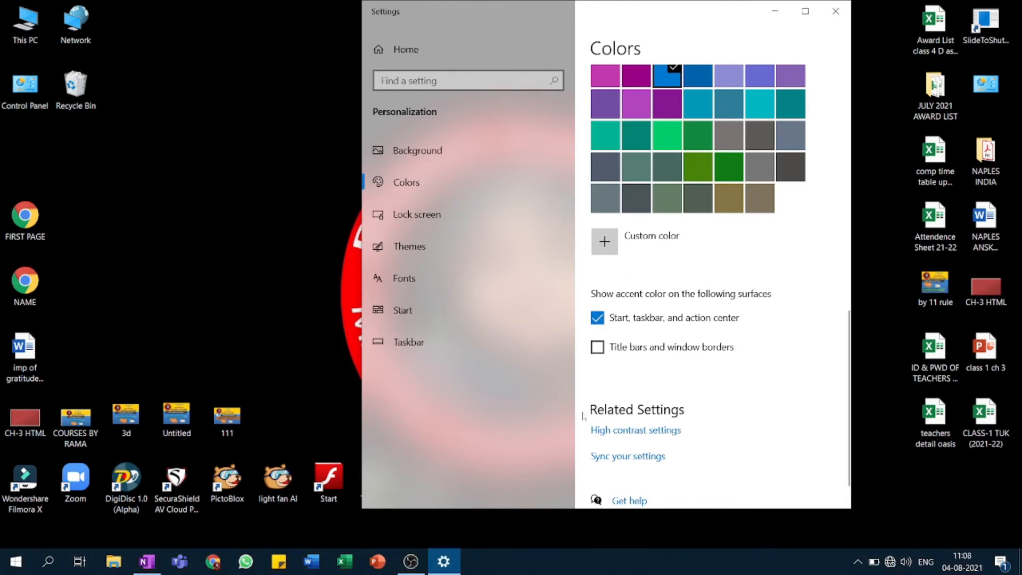
click(598, 319)
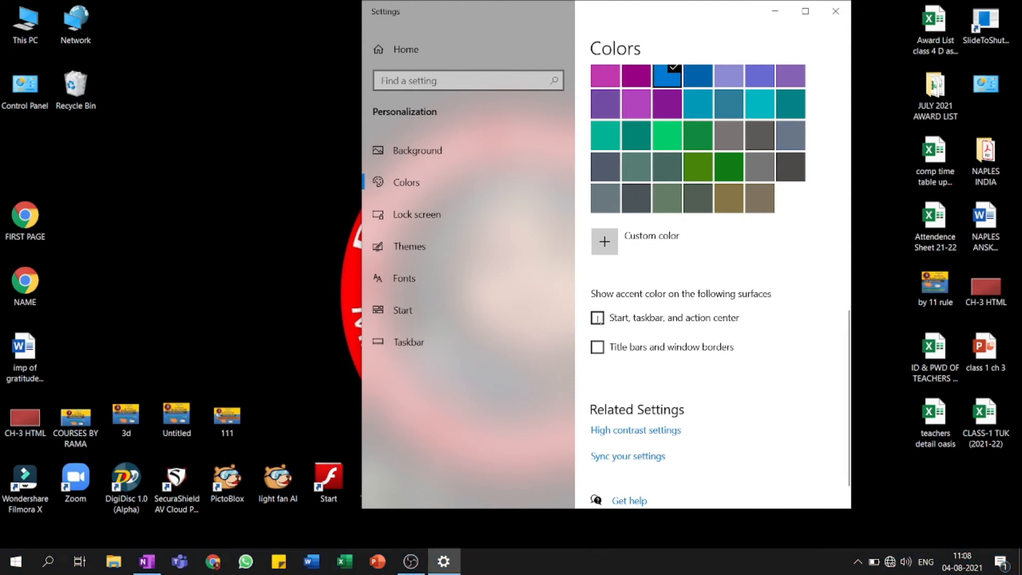
click(598, 319)
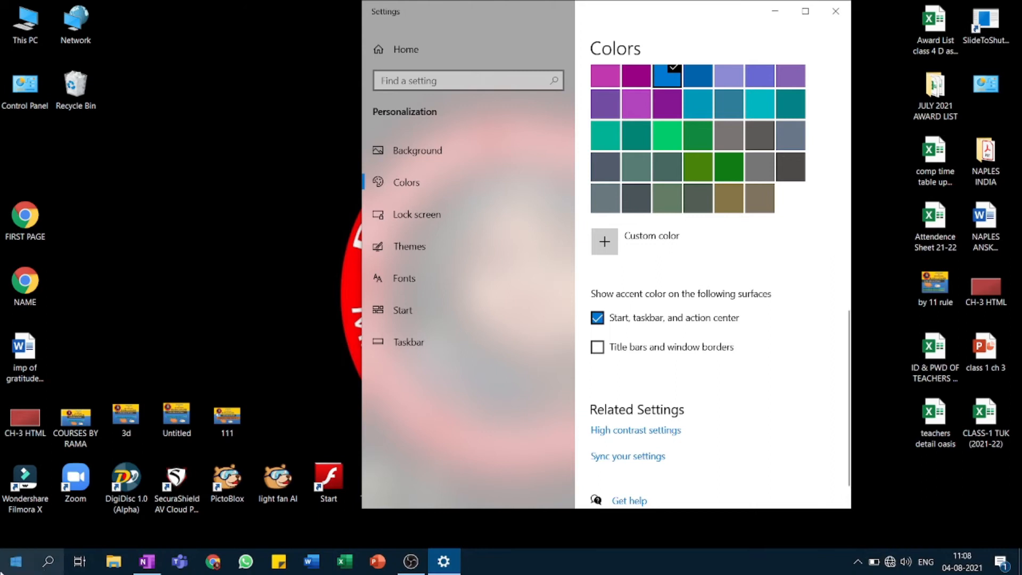
click(23, 569)
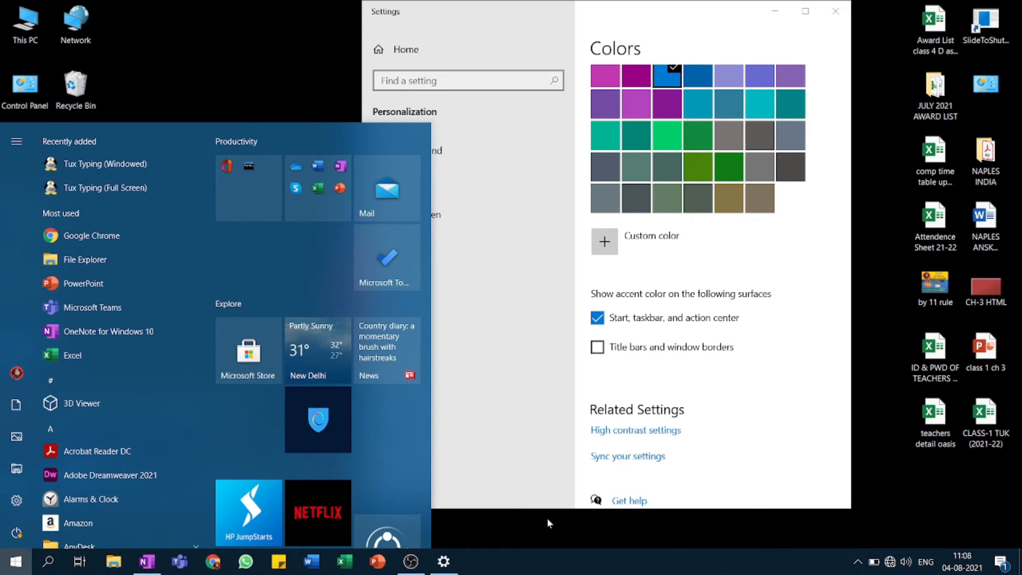
Show the accent color on title bars and window borders too, and check it on the Start menu and a This PC window.
click(596, 348)
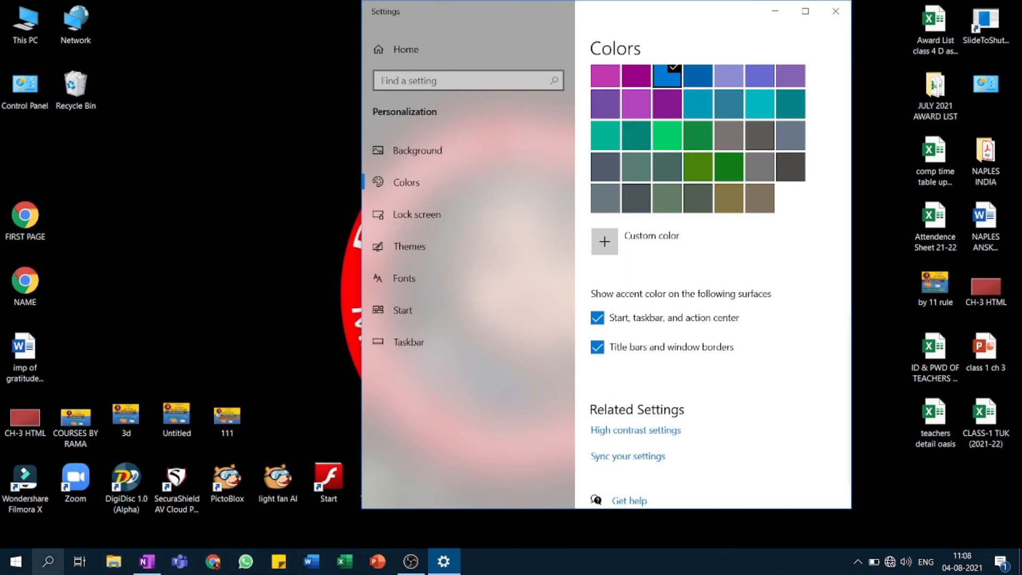
click(16, 562)
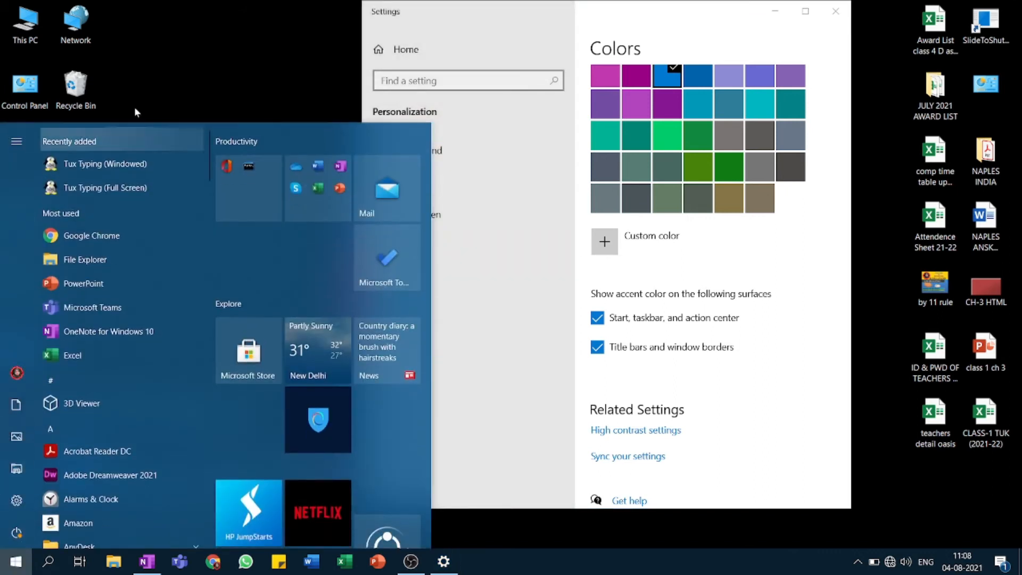
click(164, 83)
double_click(27, 24)
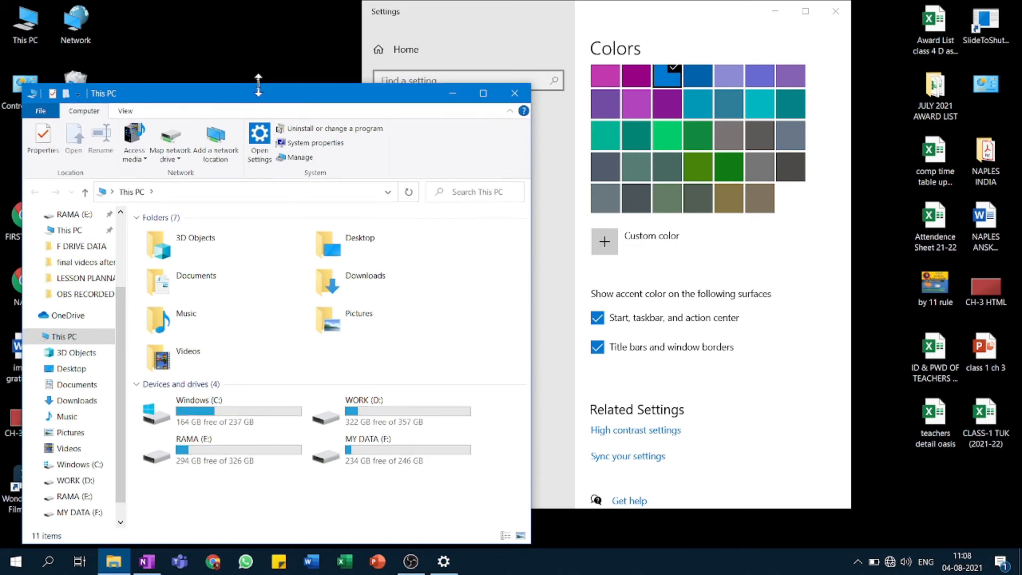
drag(258, 84, 258, 42)
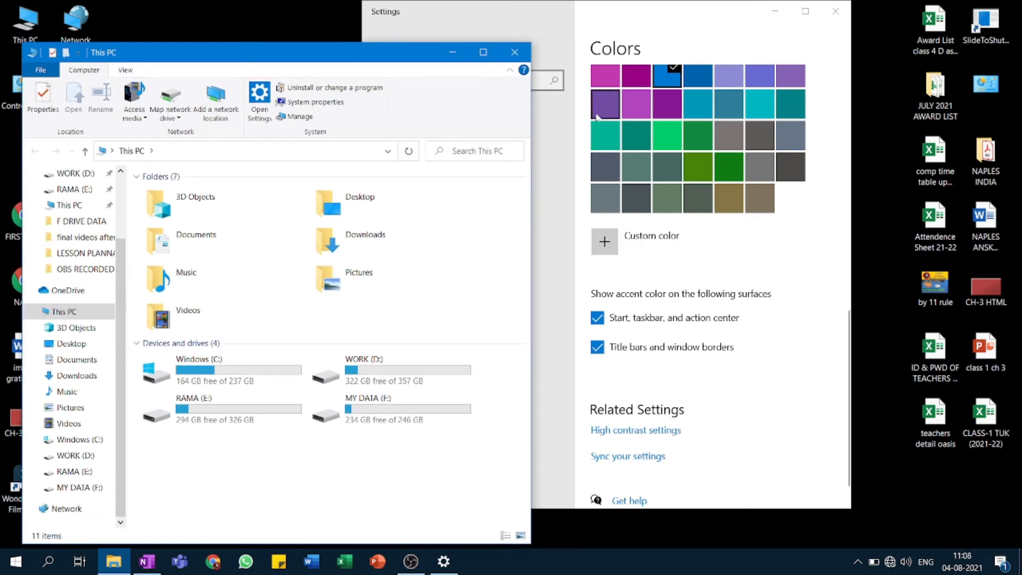
Try a bright green accent color, compare it on the This PC title bar, and switch back to blue.
click(666, 139)
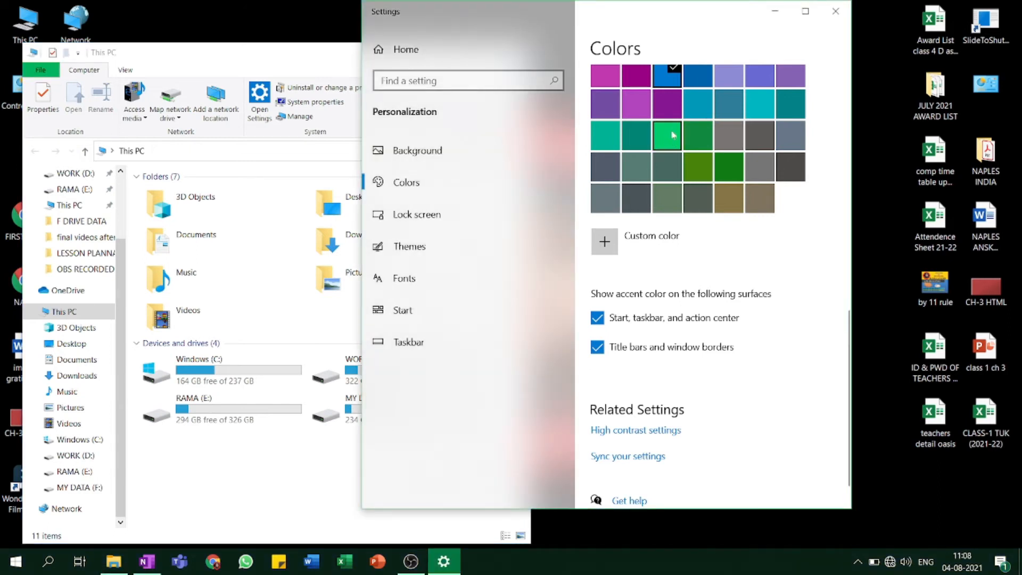
click(664, 136)
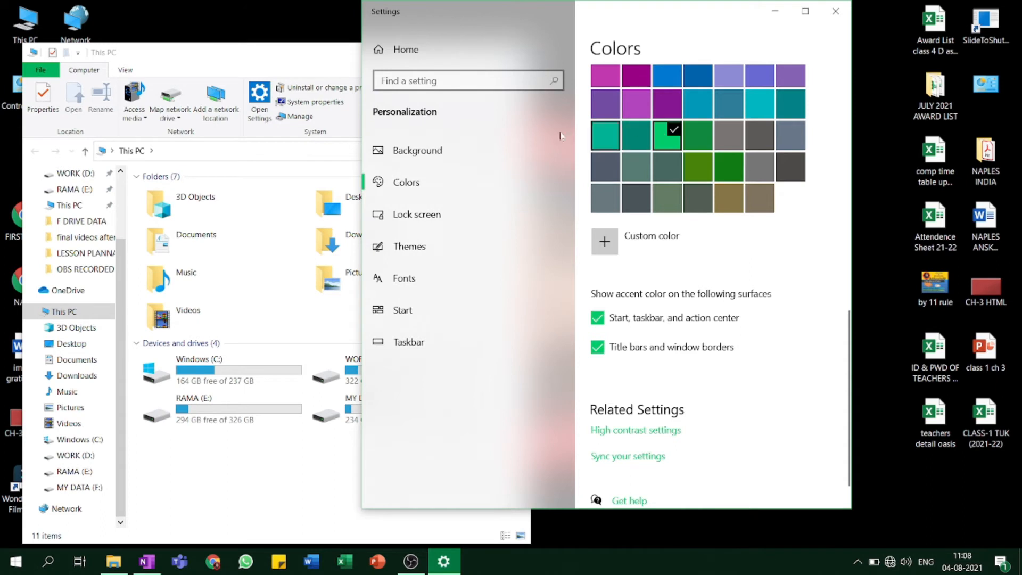
click(253, 58)
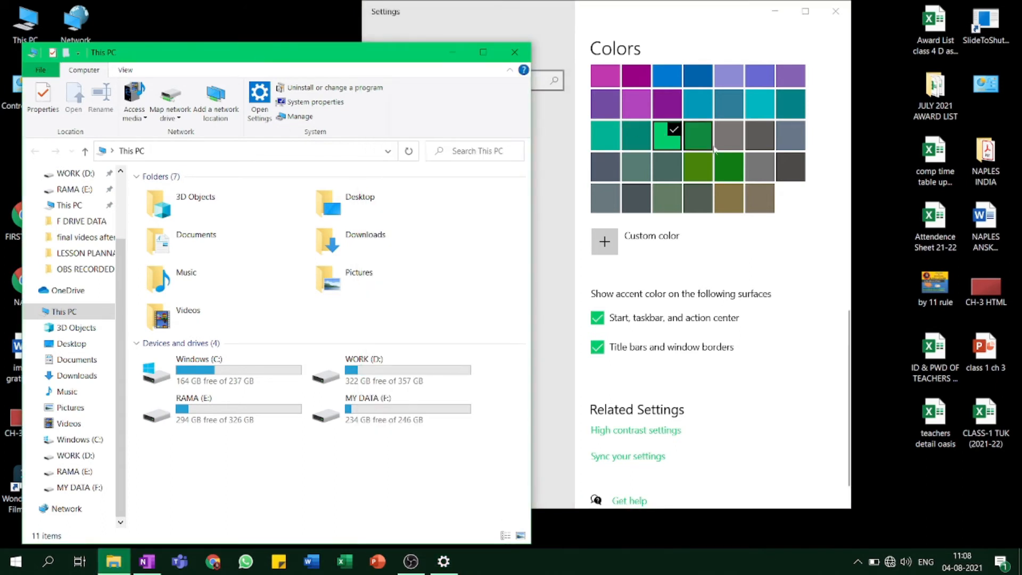
click(671, 83)
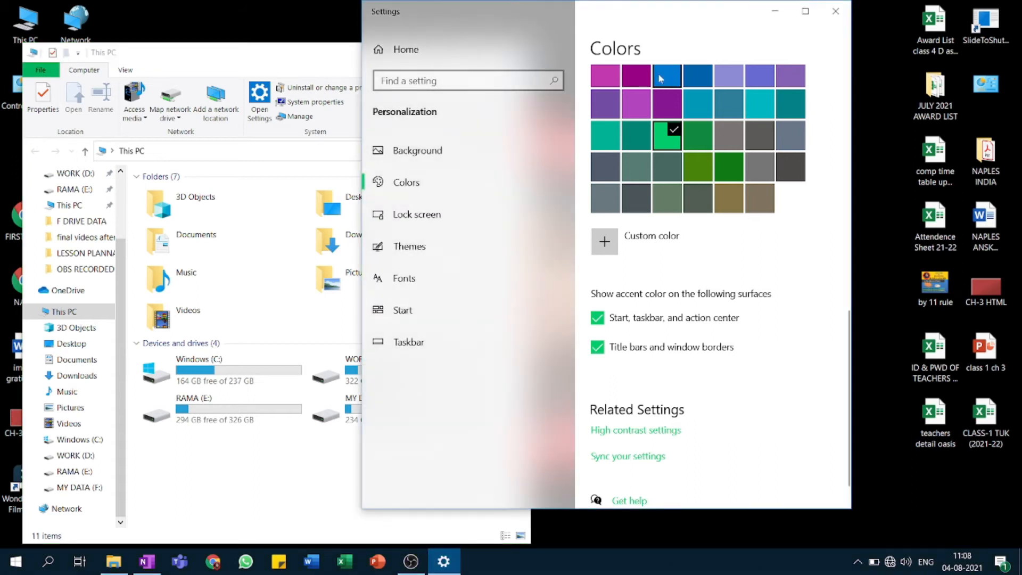
click(661, 79)
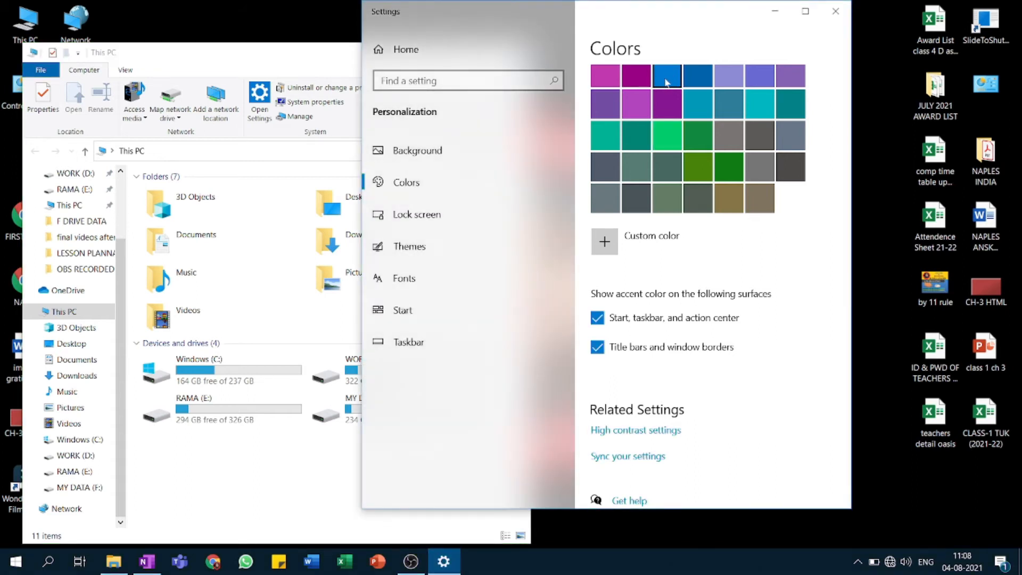
click(301, 56)
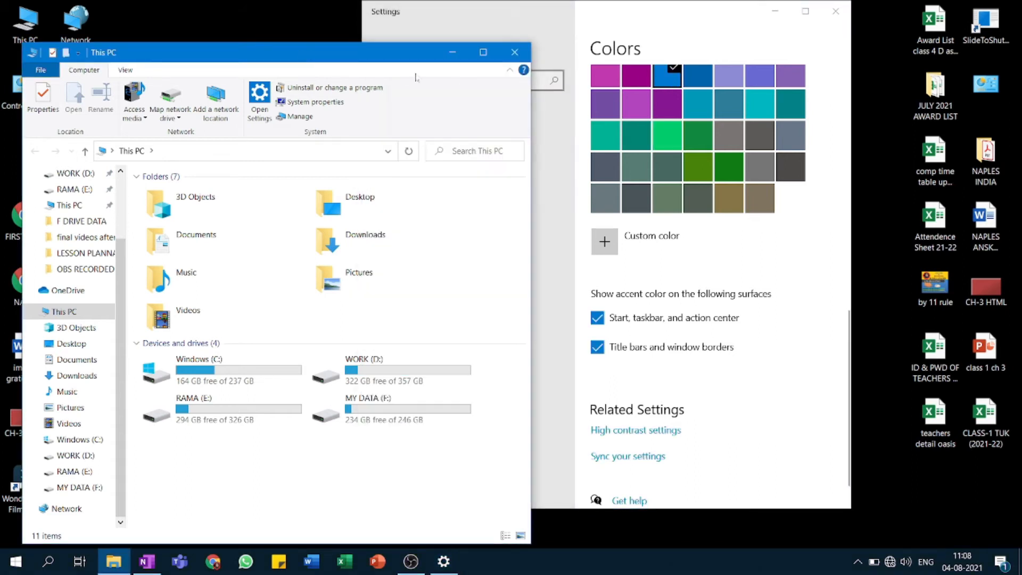
Close This PC and stop showing the accent color on title bars and window borders and on Start, taskbar, and action center.
click(514, 52)
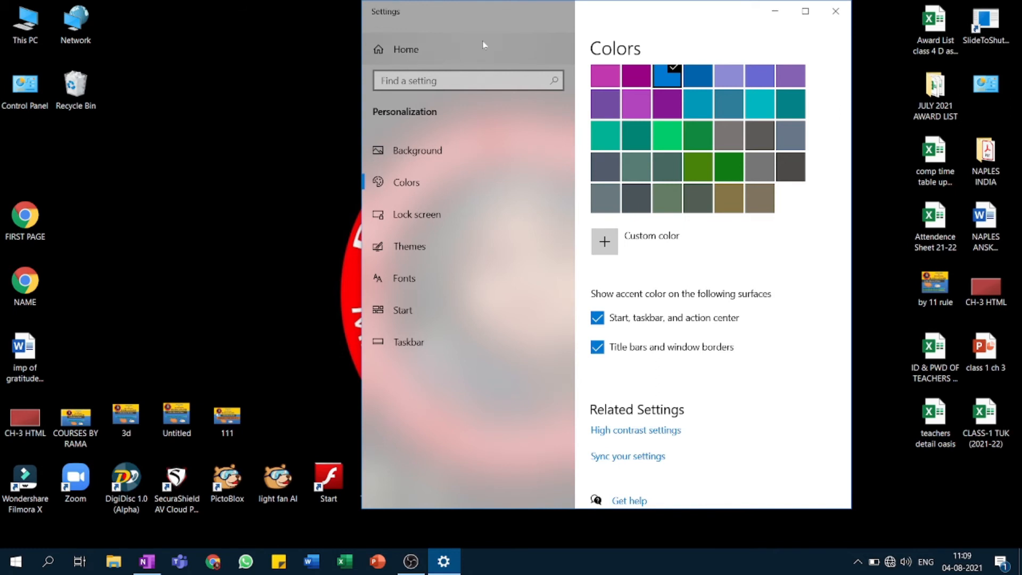
click(597, 347)
click(595, 318)
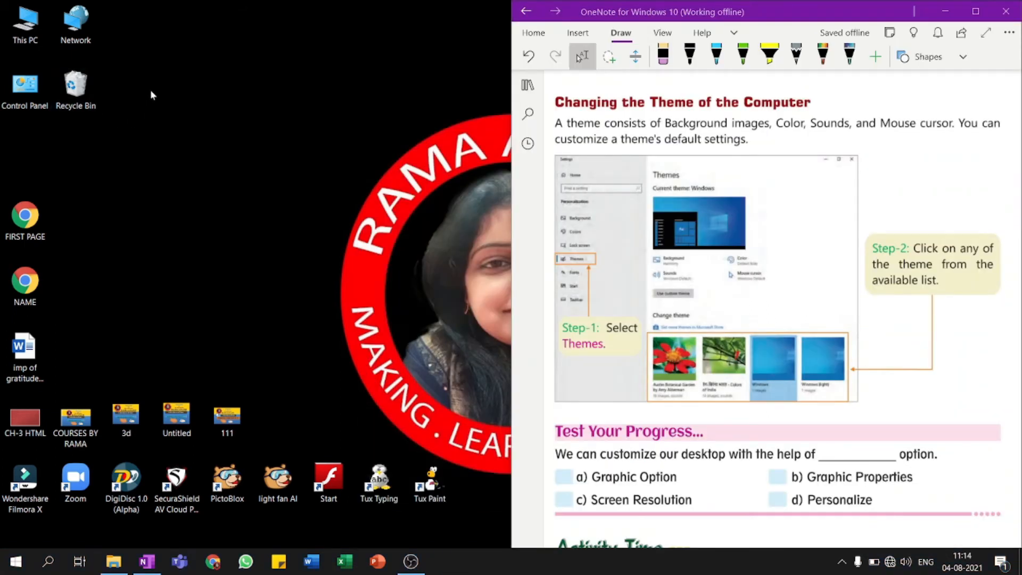
Open the Themes personalization settings from the desktop and maximize the Settings window.
right_click(159, 75)
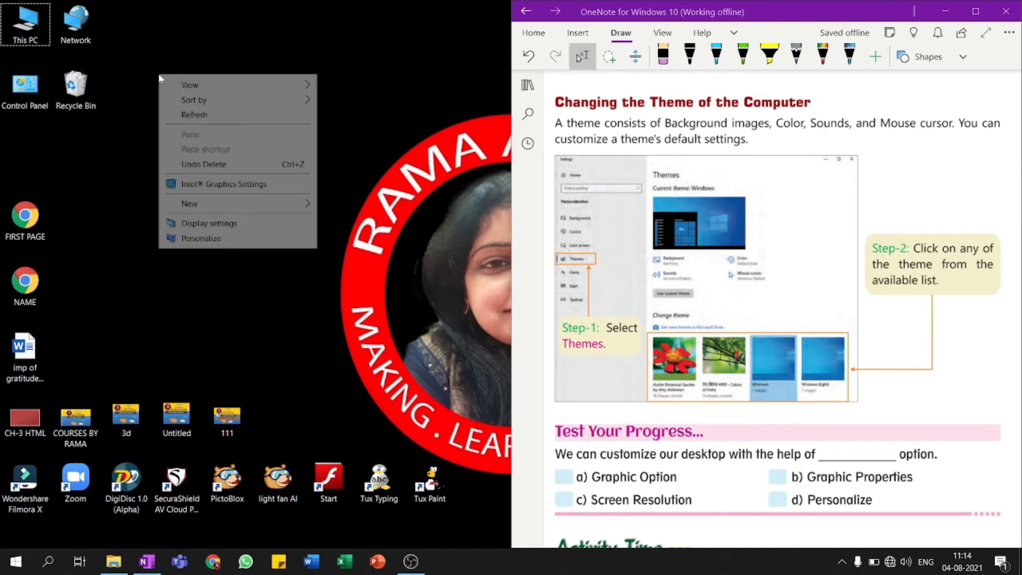
click(207, 239)
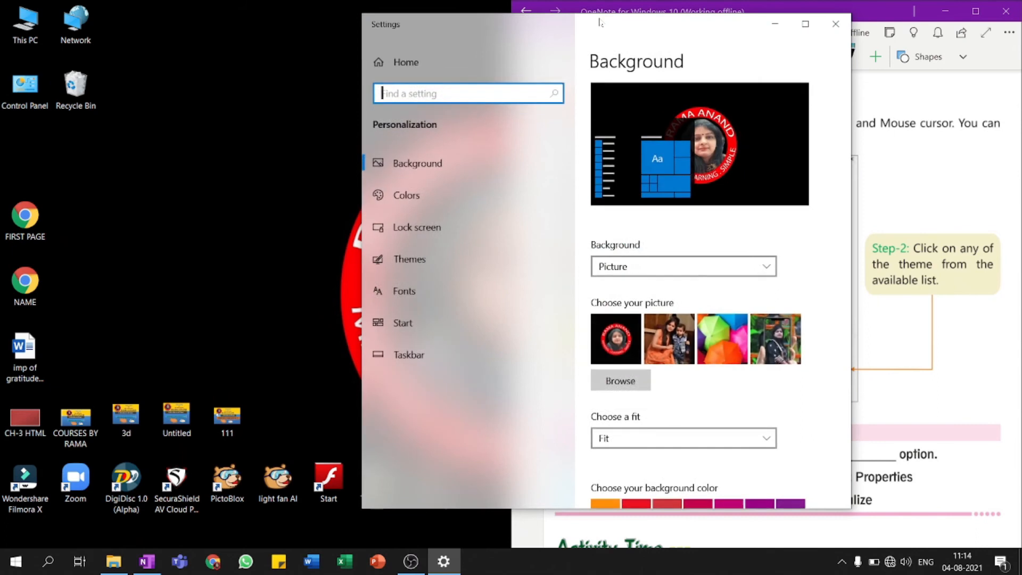
drag(602, 14, 256, 23)
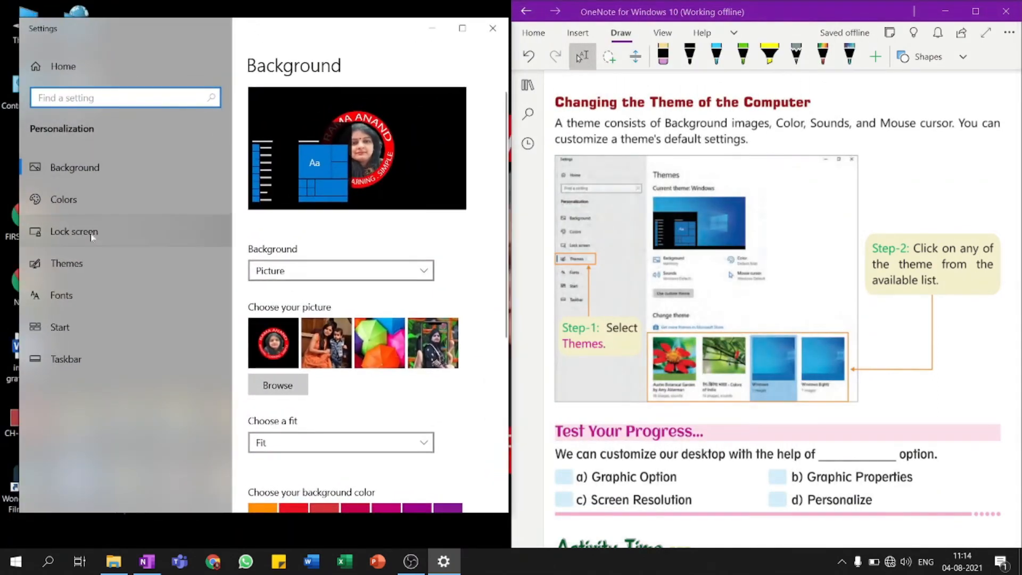
click(89, 265)
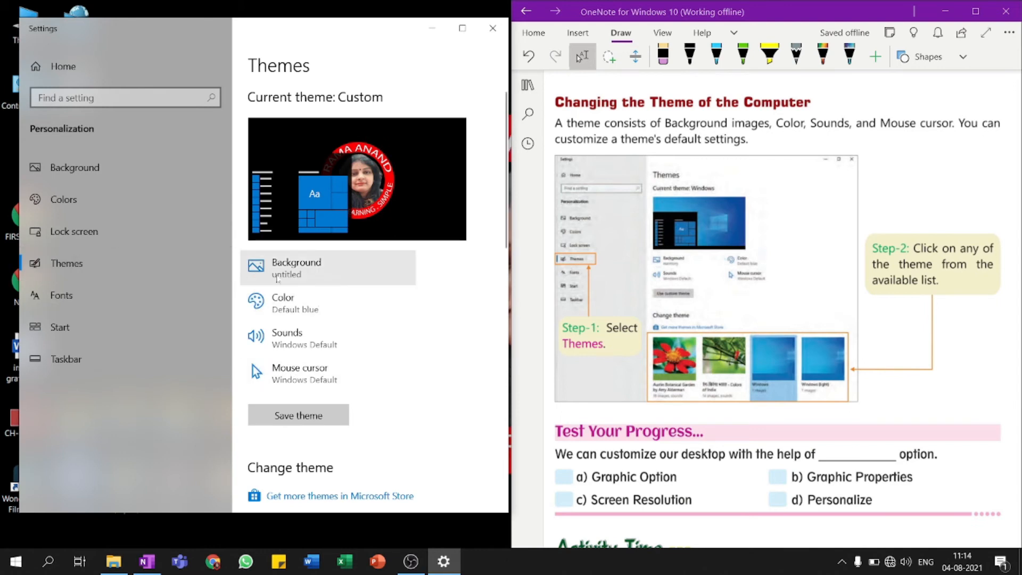
click(467, 31)
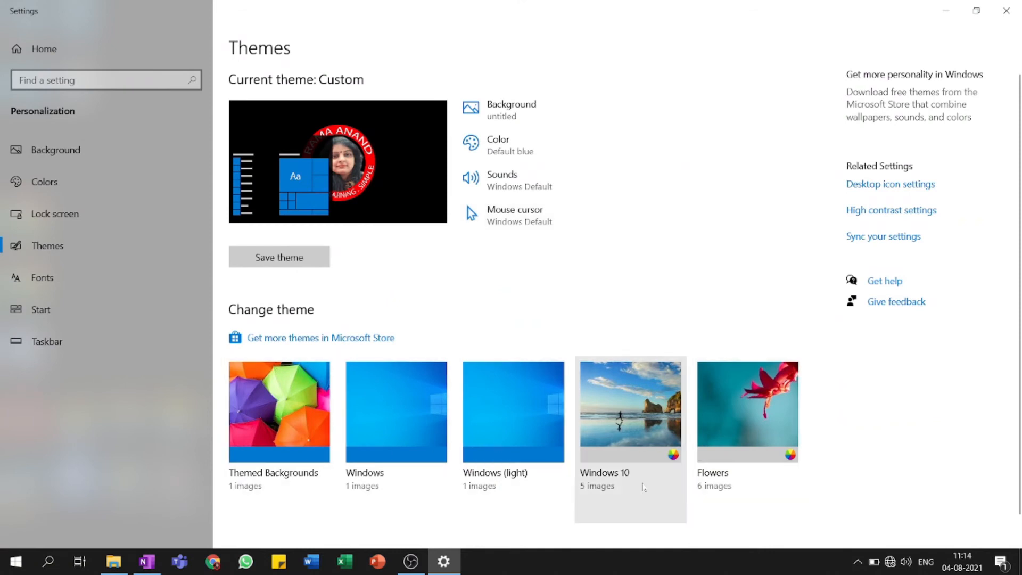
Apply the Flowers theme and check how the desktop and Start menu look.
click(742, 406)
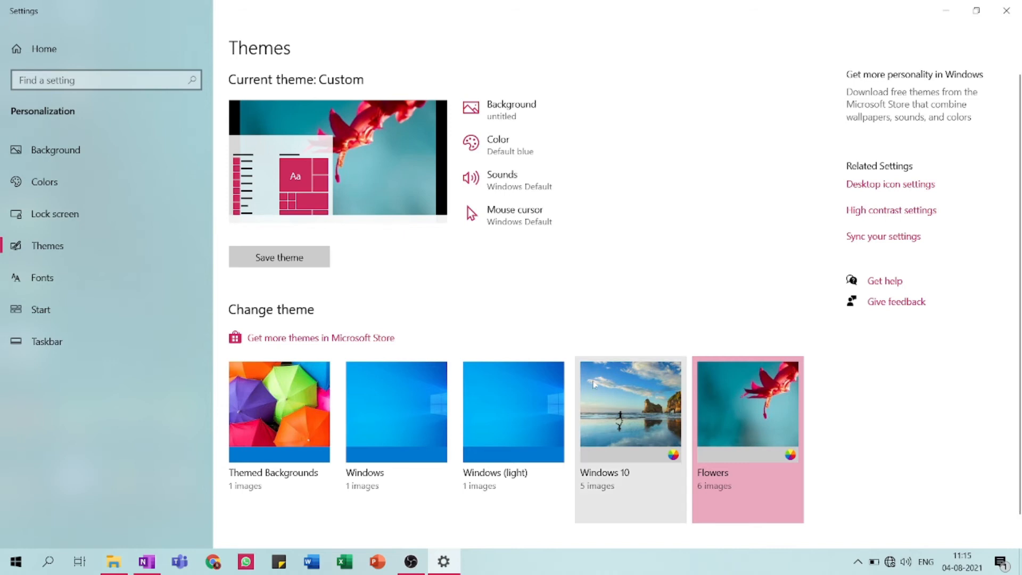
key(super+d)
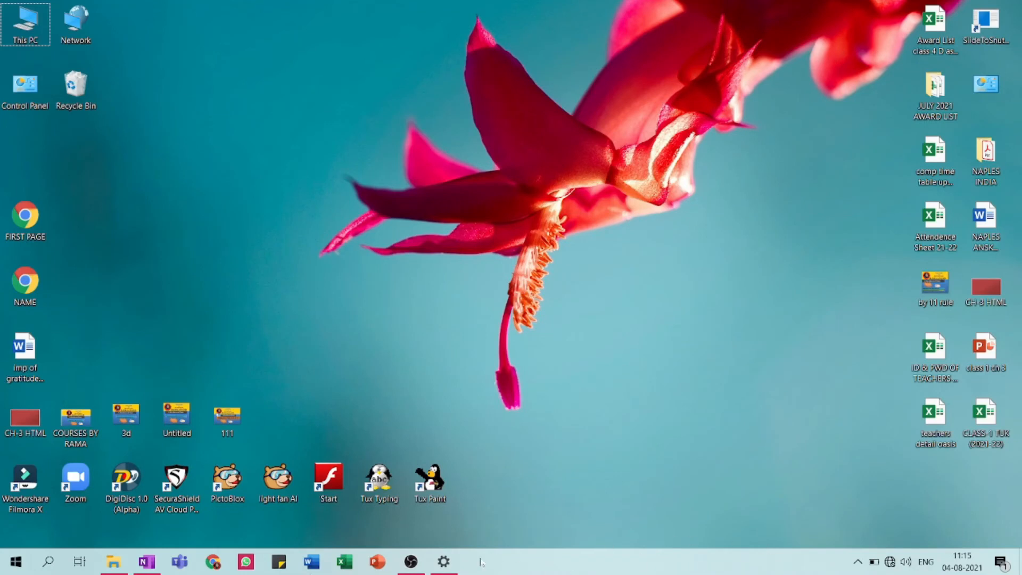
click(17, 563)
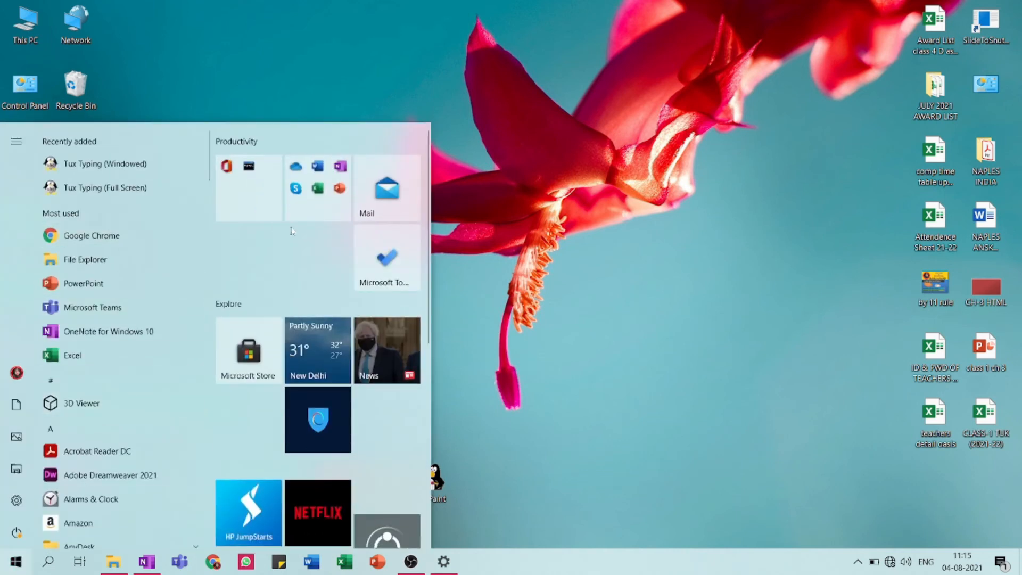
click(654, 376)
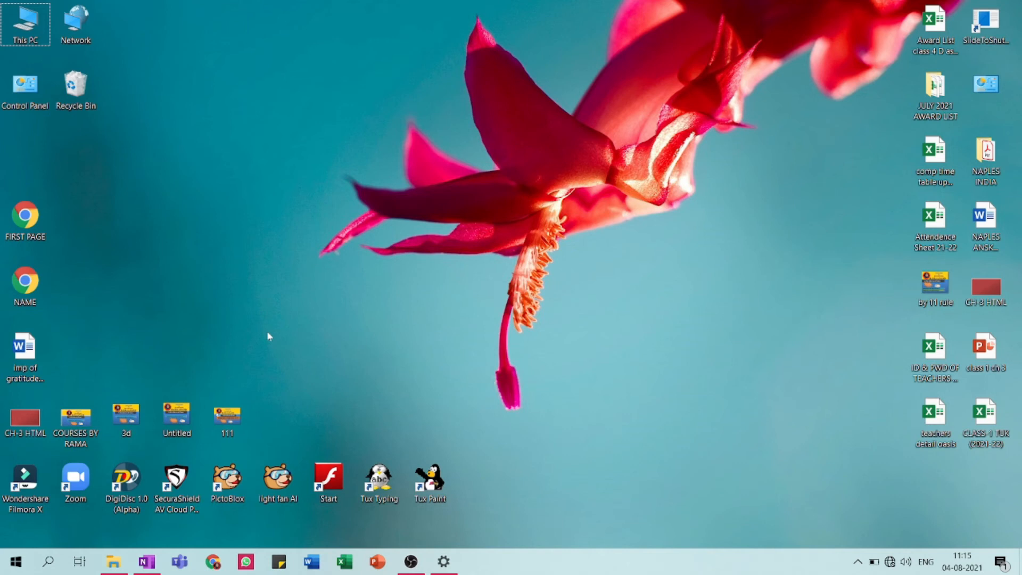
Inspect the Windows search panel and the File Explorer window in the Flowers theme, and close File Explorer.
click(48, 561)
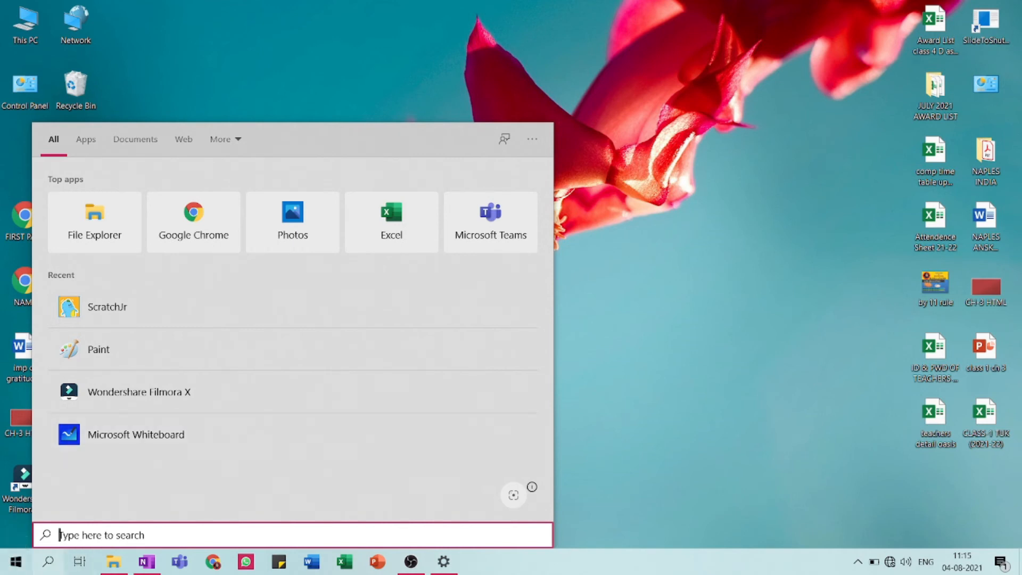
click(120, 569)
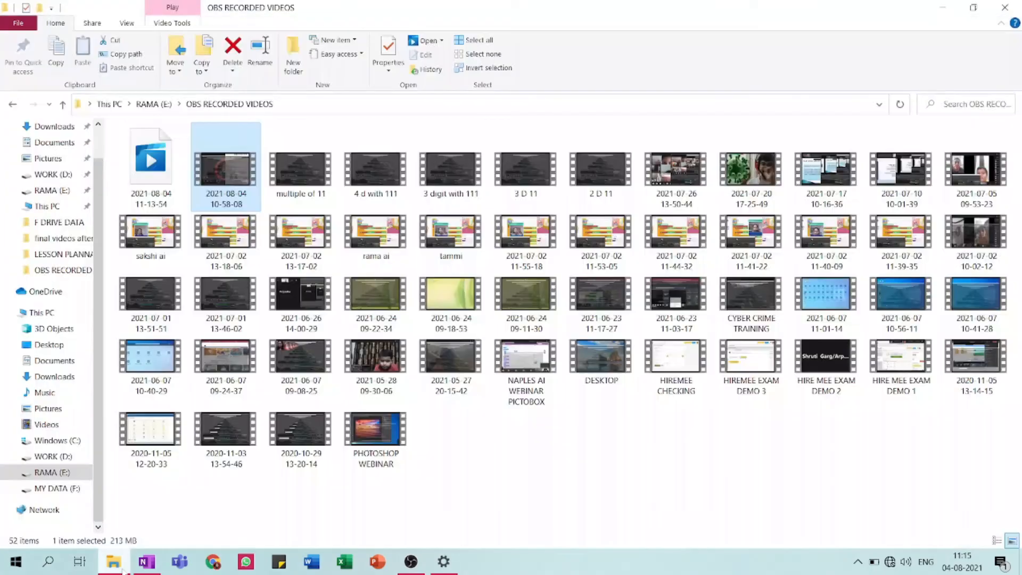
double_click(454, 9)
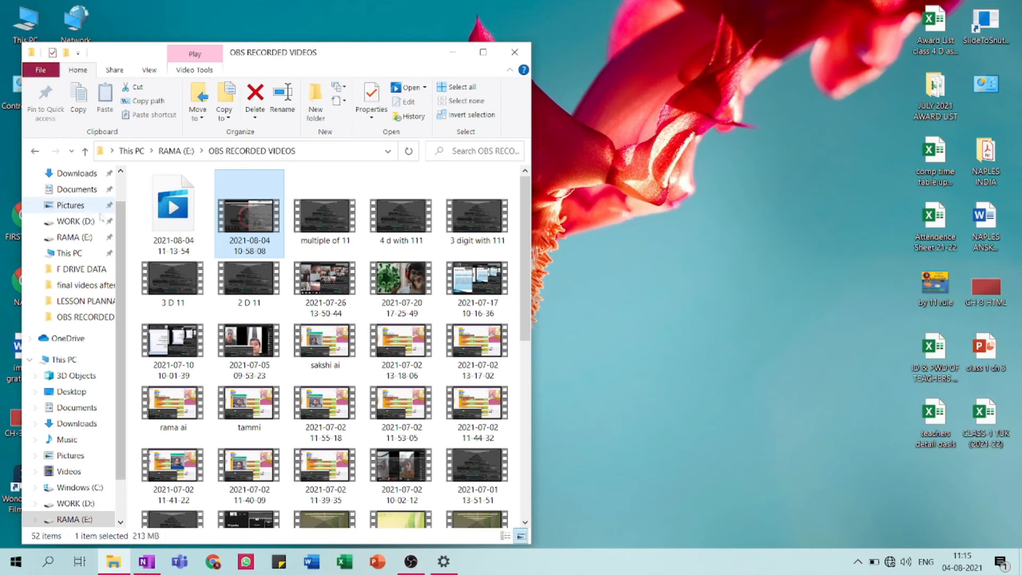
click(514, 52)
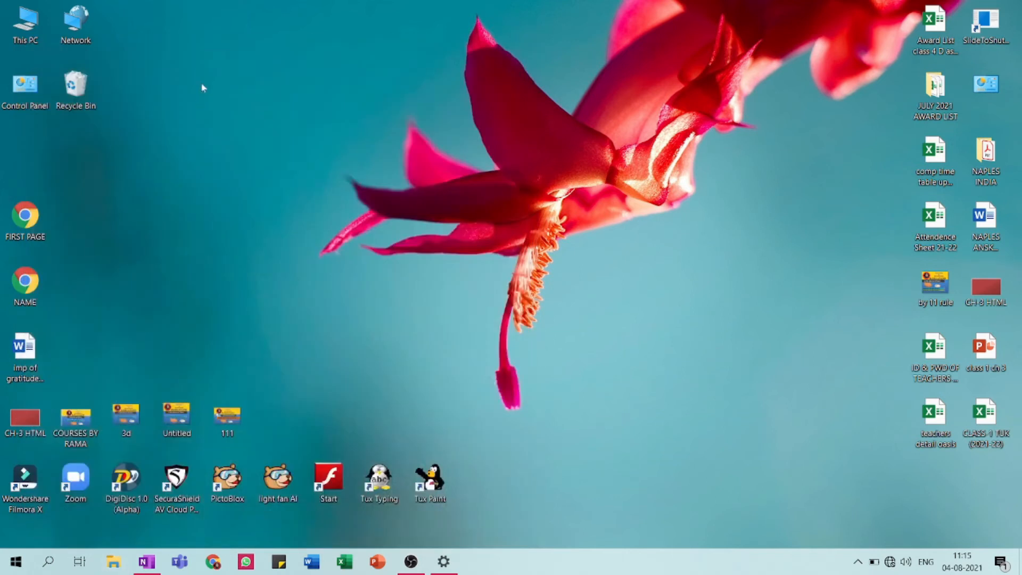
Examine the desktop's context menu in the Flowers theme and return to the Themes settings.
right_click(186, 66)
right_click(128, 154)
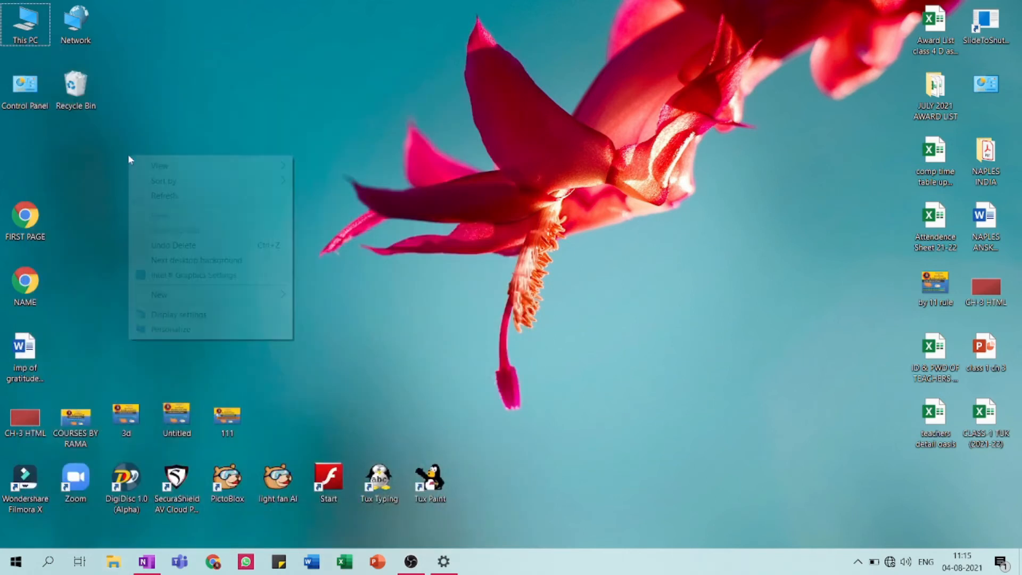
click(107, 180)
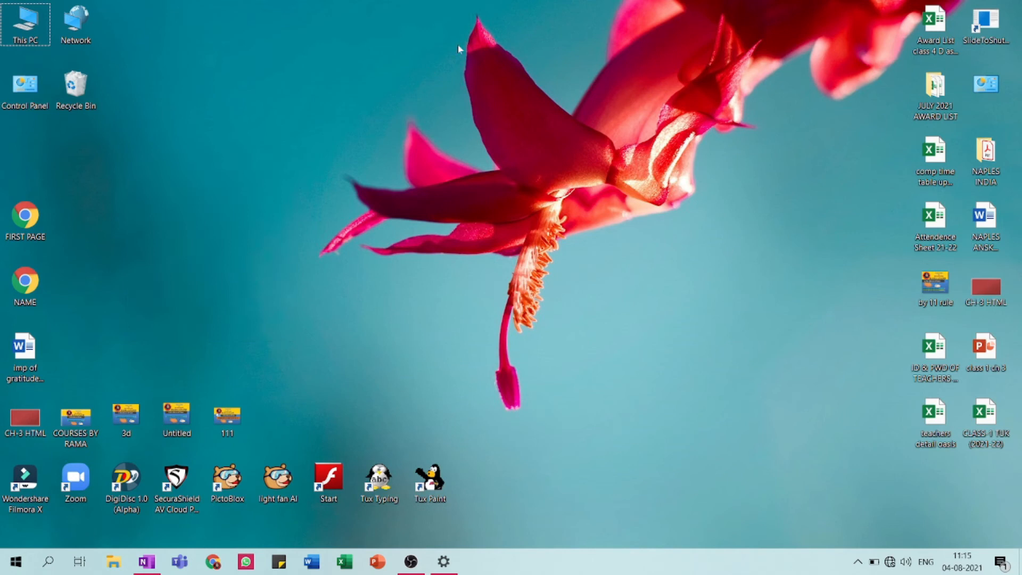
click(450, 567)
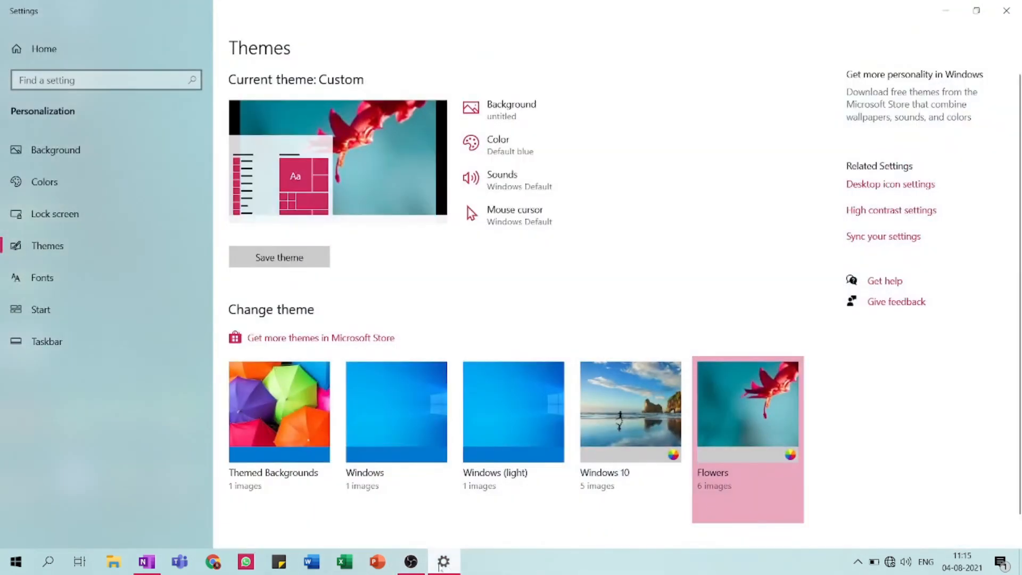
click(445, 563)
click(445, 563)
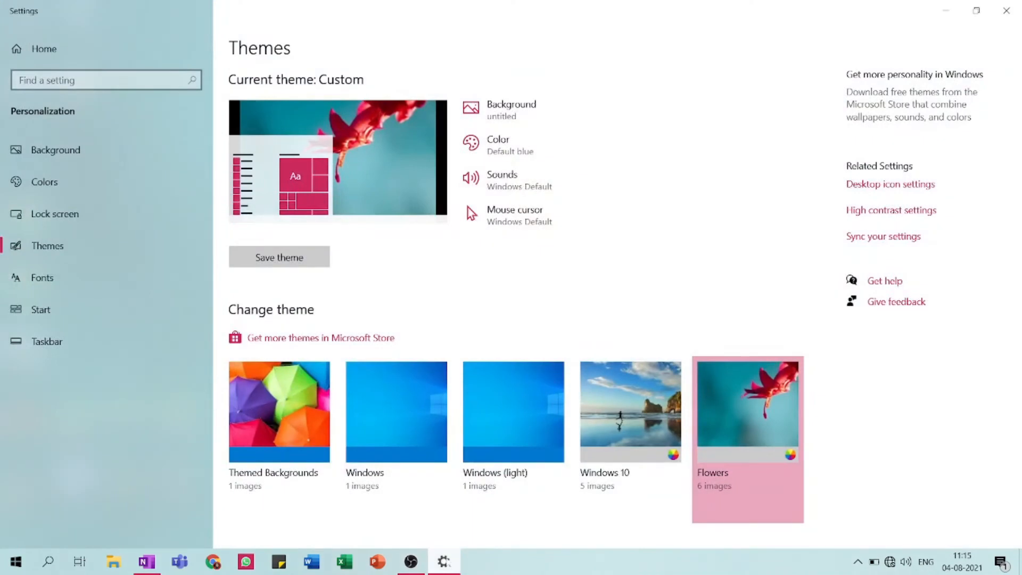
Follow the link for more themes in Microsoft Store, view the desktop, and return to the Themes settings.
click(445, 563)
click(445, 563)
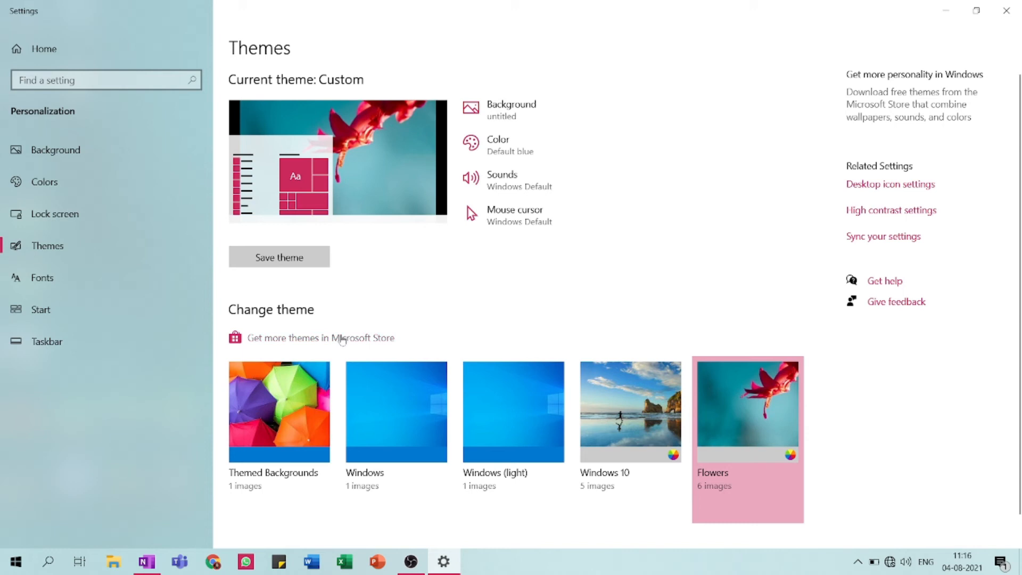
click(342, 339)
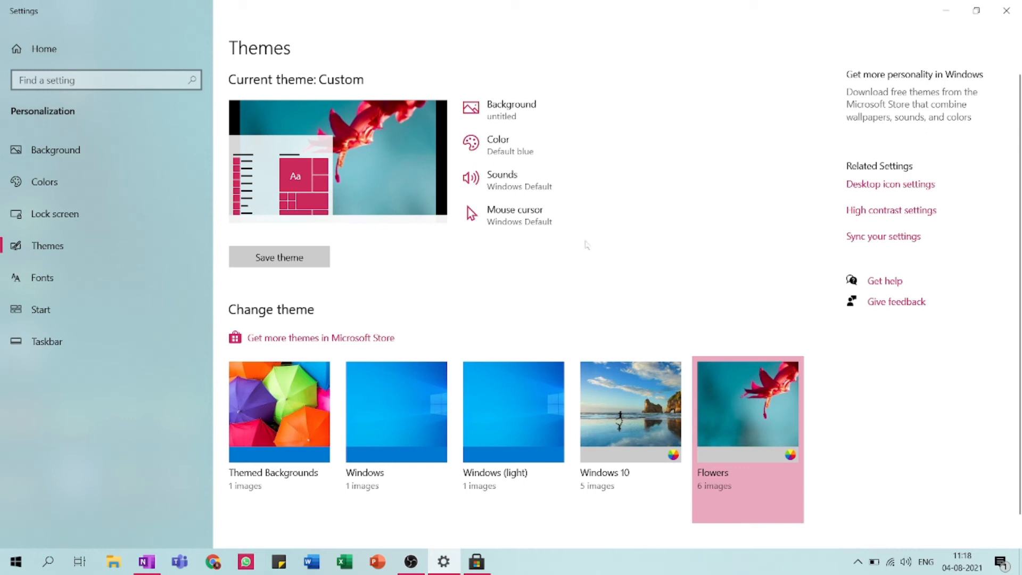
click(946, 11)
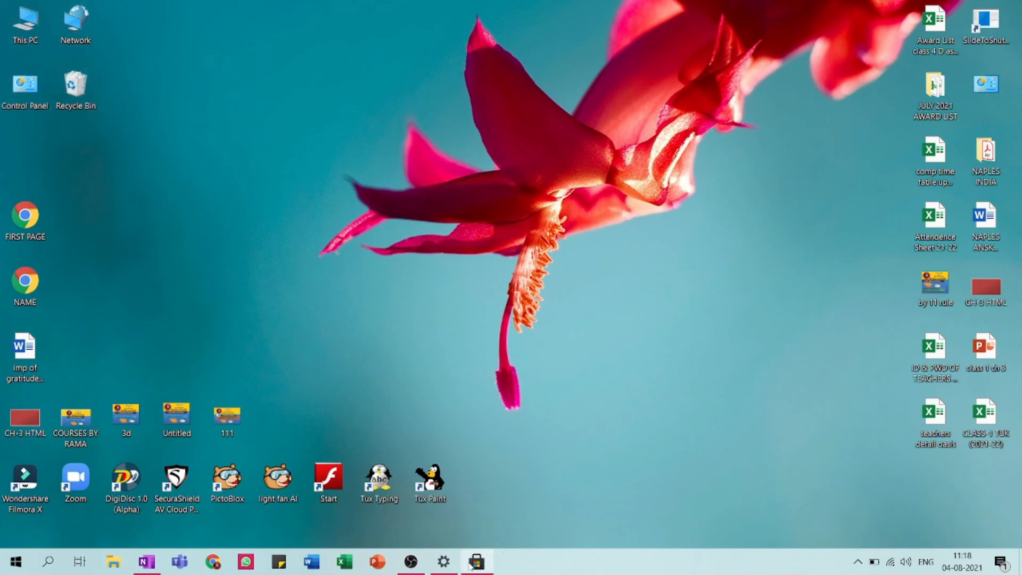
click(443, 562)
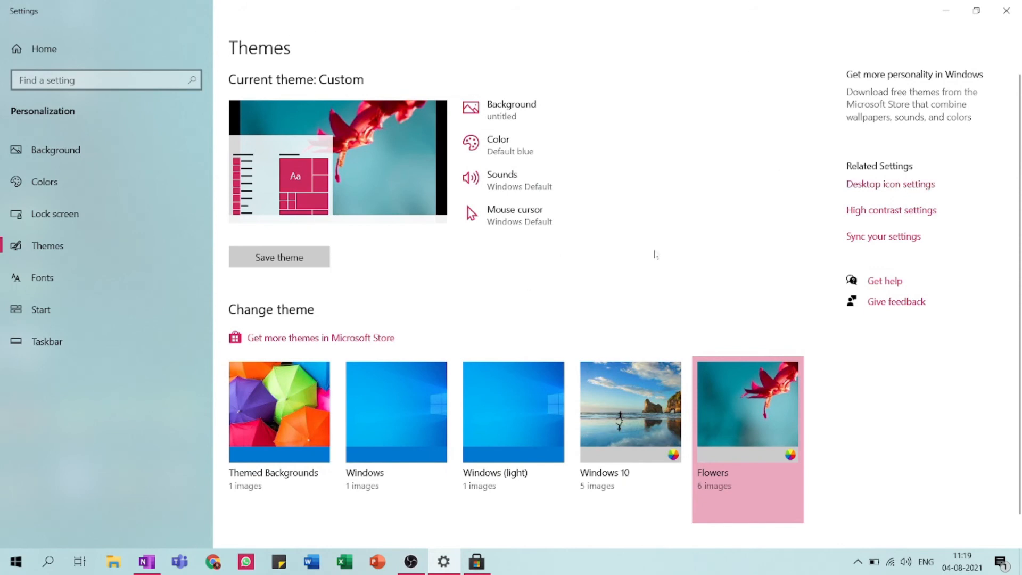
Try the blue window icon for Network in the desktop icon settings, and cancel the change.
click(864, 187)
drag(207, 97, 529, 90)
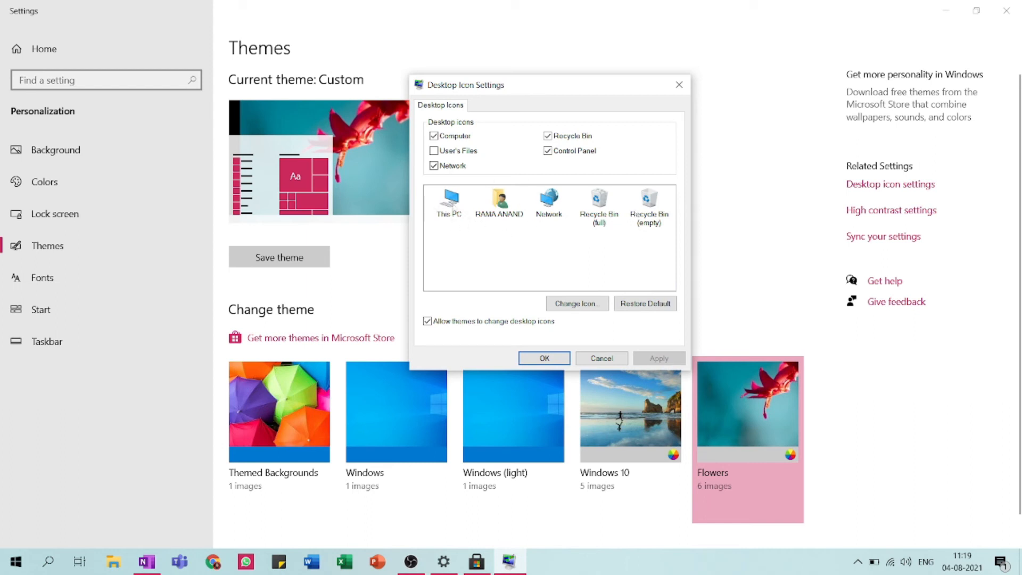
click(452, 205)
click(550, 204)
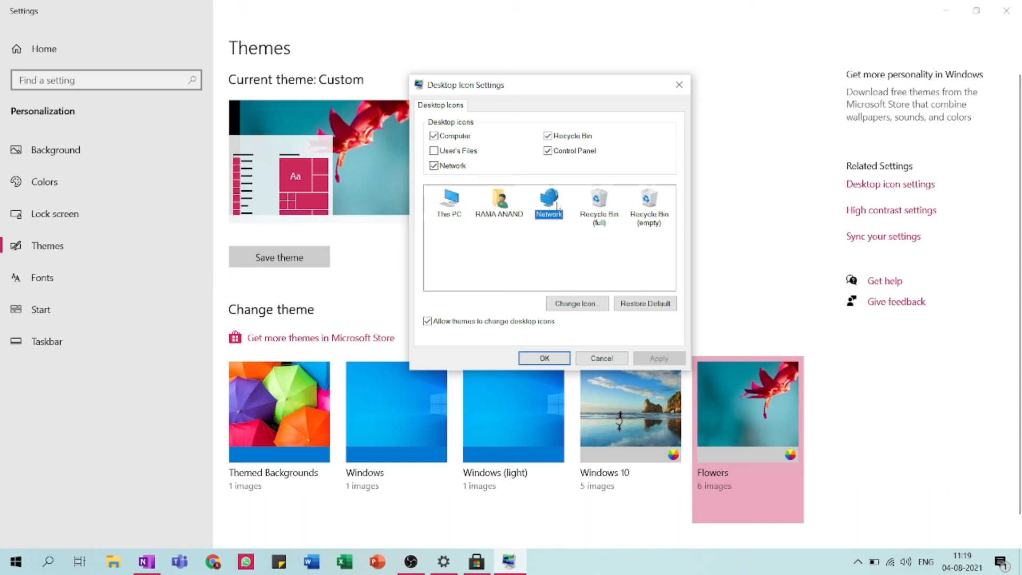
click(578, 303)
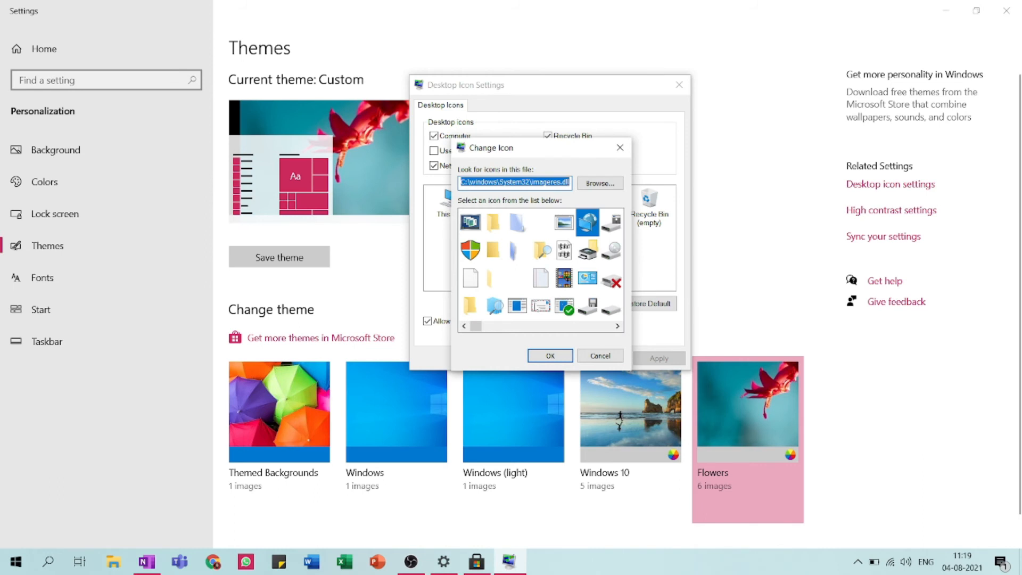
click(518, 312)
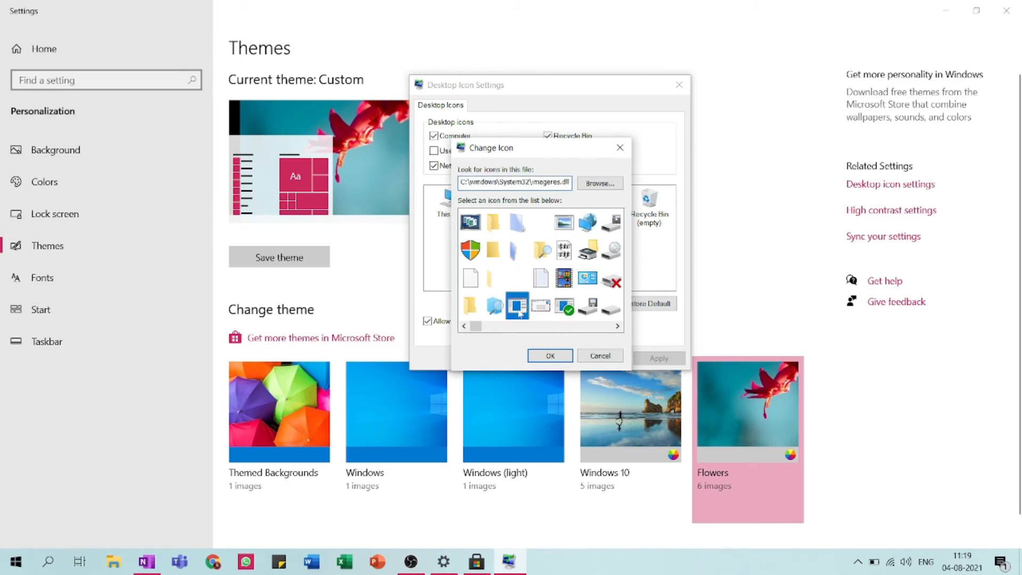
click(553, 356)
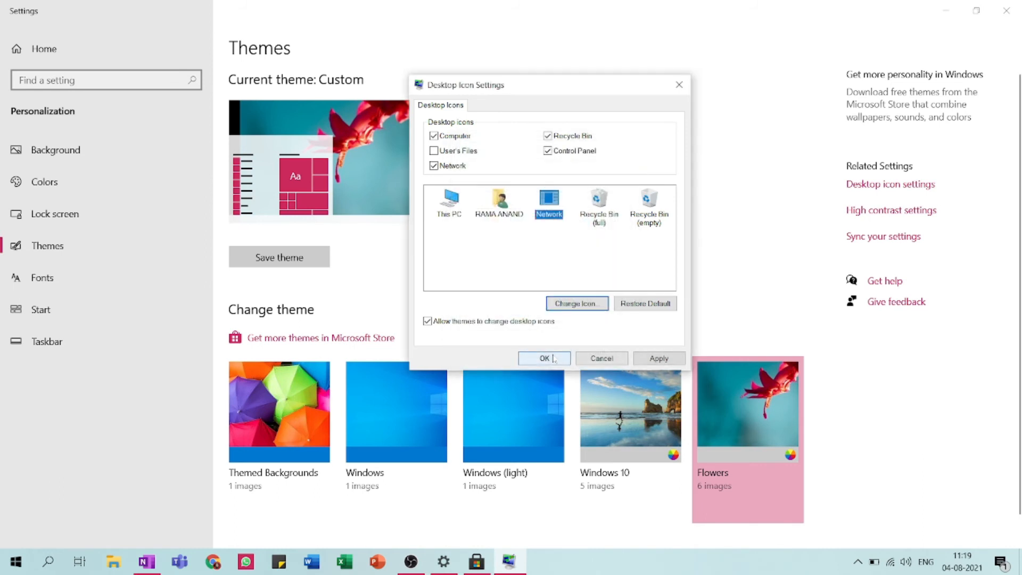
click(553, 247)
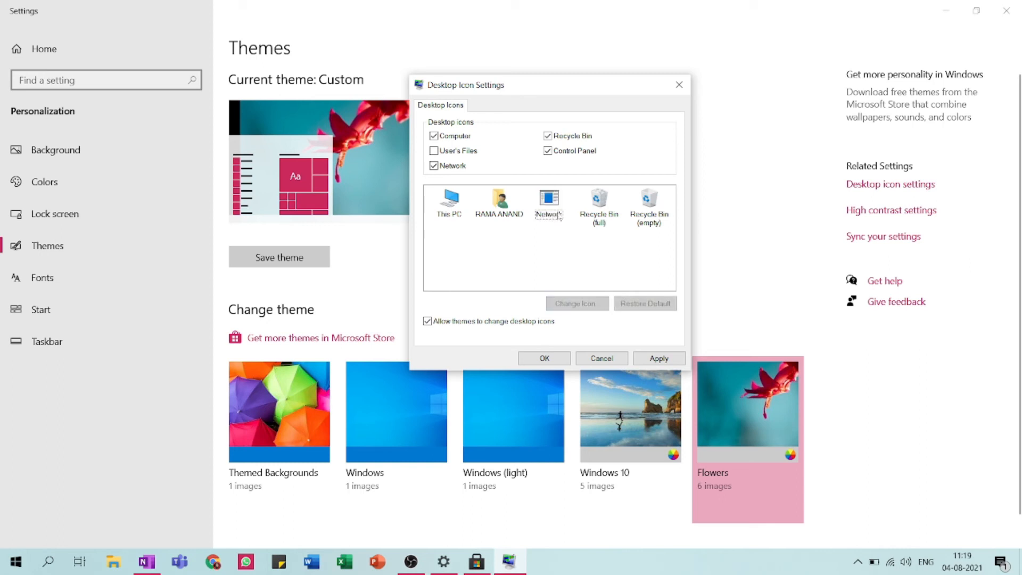
click(599, 360)
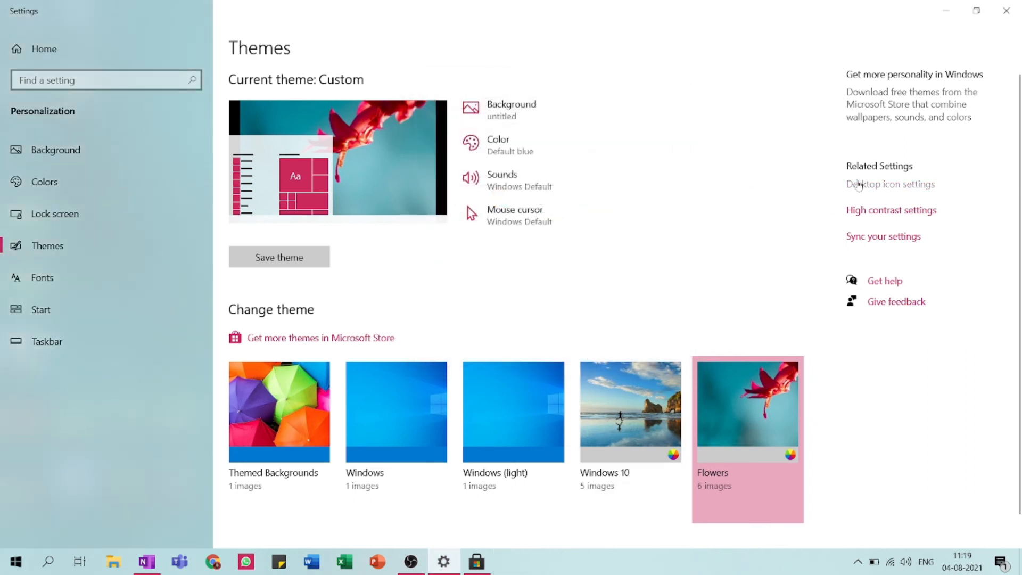
Choose the red shield icon with a white cross for Network in the desktop icon settings.
click(858, 185)
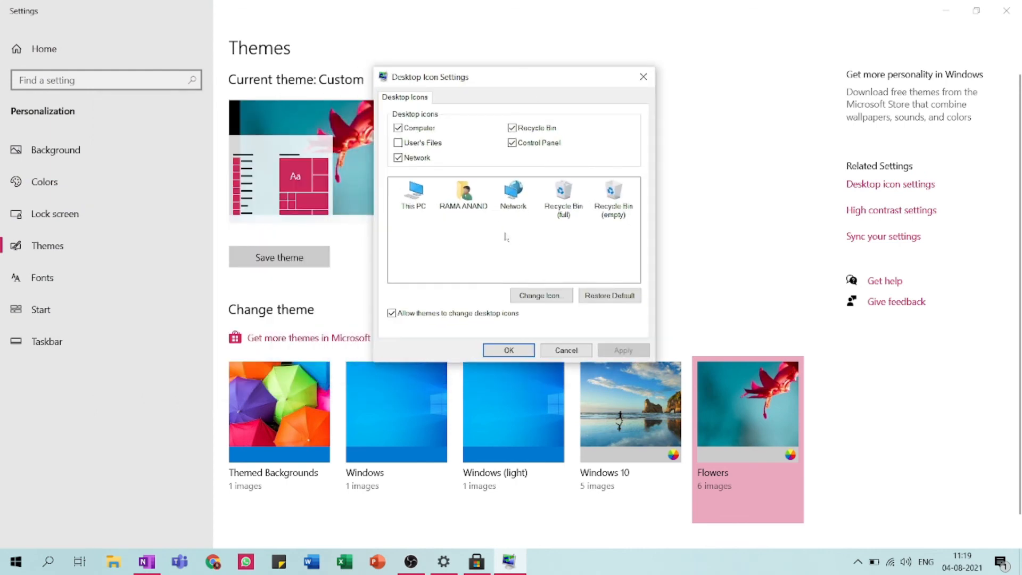
click(507, 201)
click(542, 297)
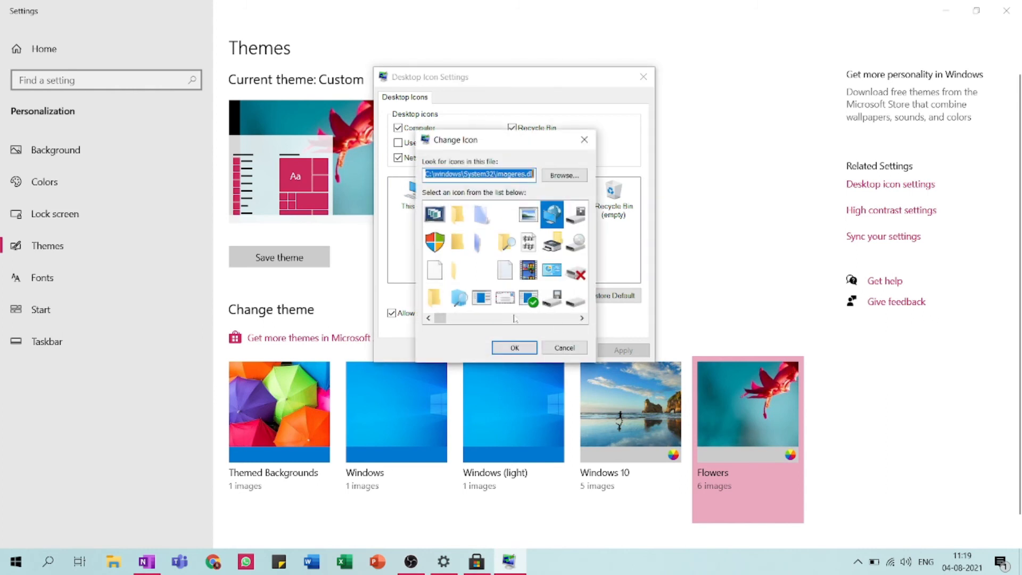
click(582, 318)
scroll(584, 327, right, 8)
scroll(583, 328, right, 8)
scroll(584, 327, right, 8)
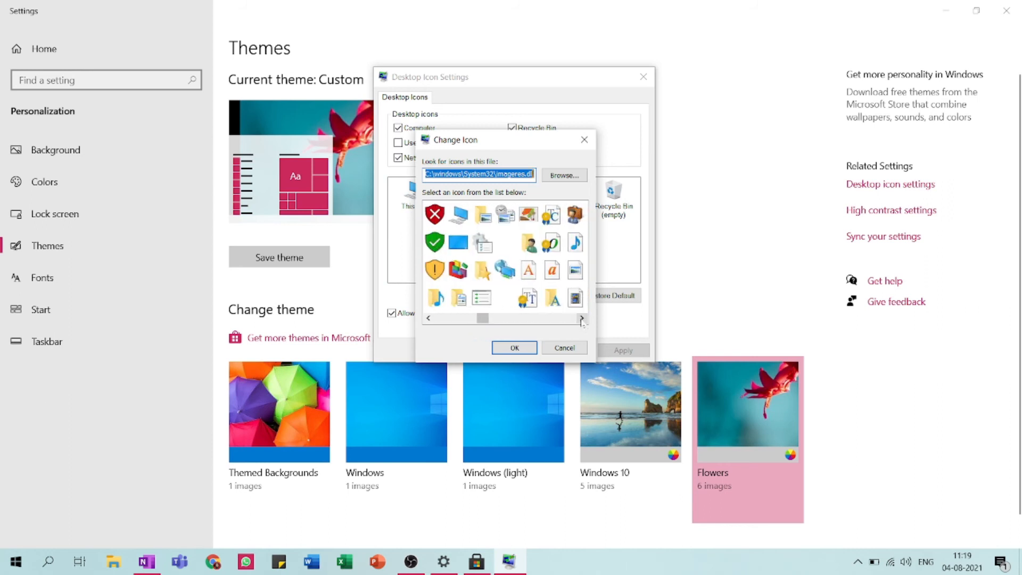
click(528, 242)
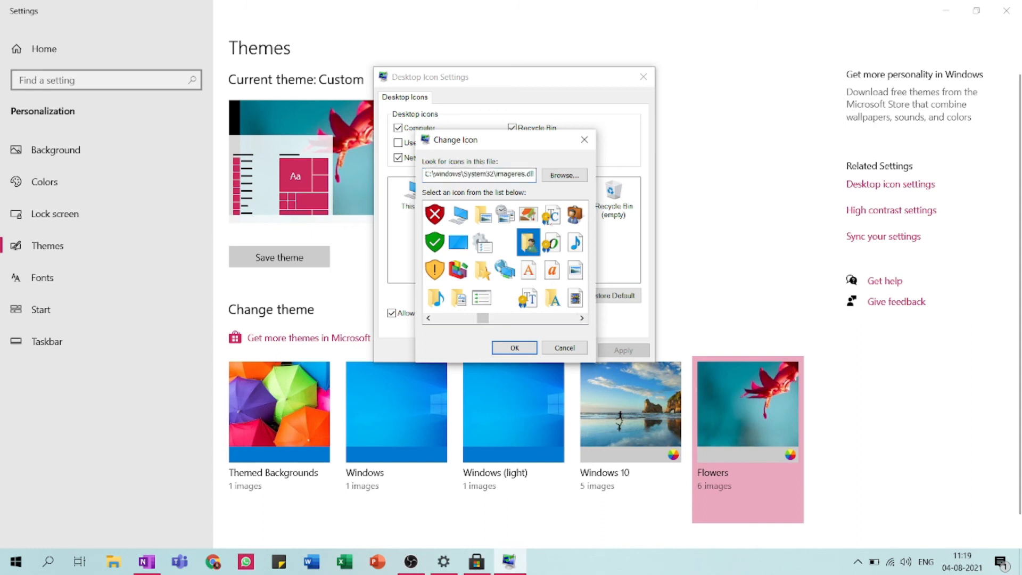
click(477, 224)
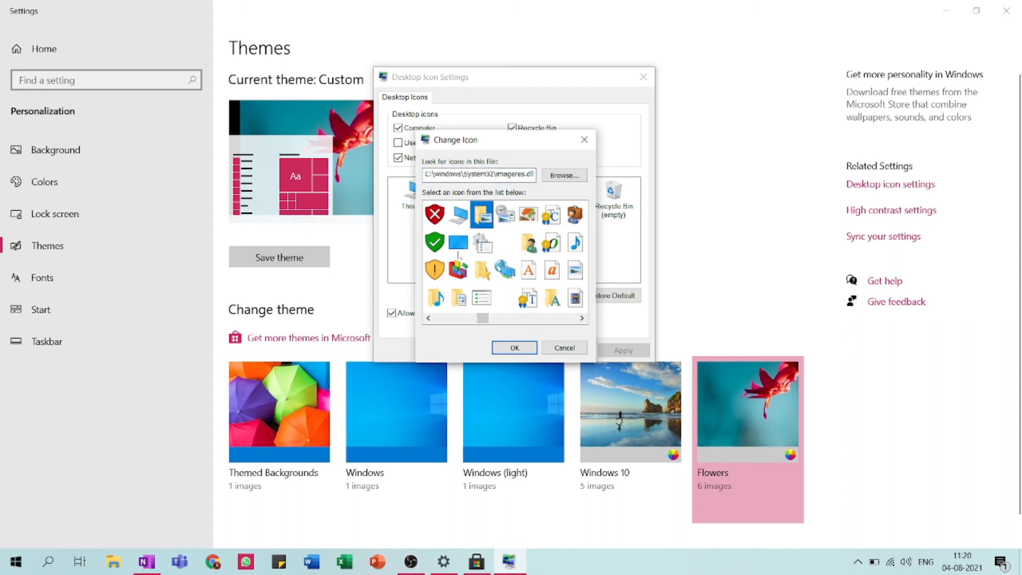
click(433, 219)
click(515, 347)
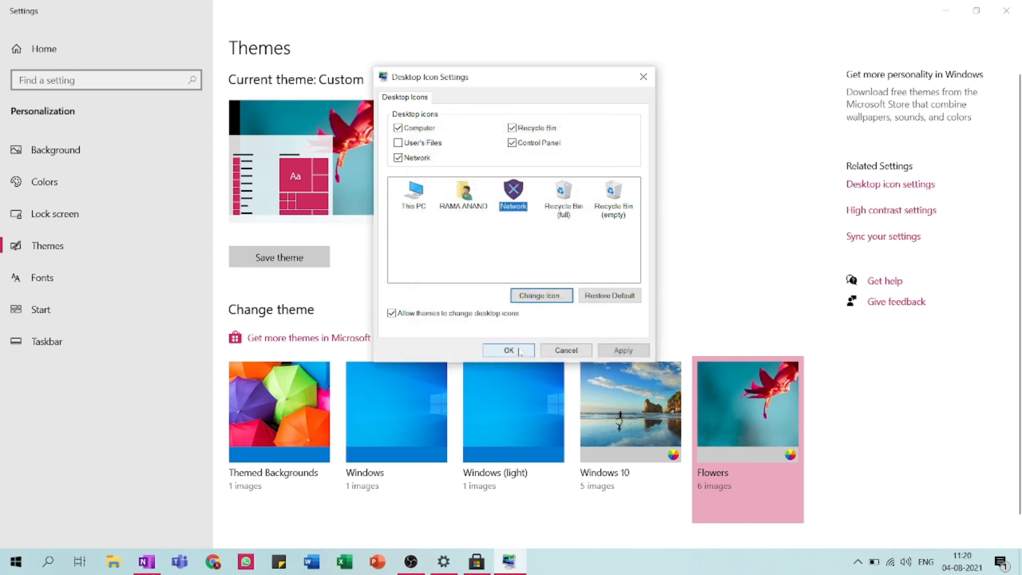
click(503, 243)
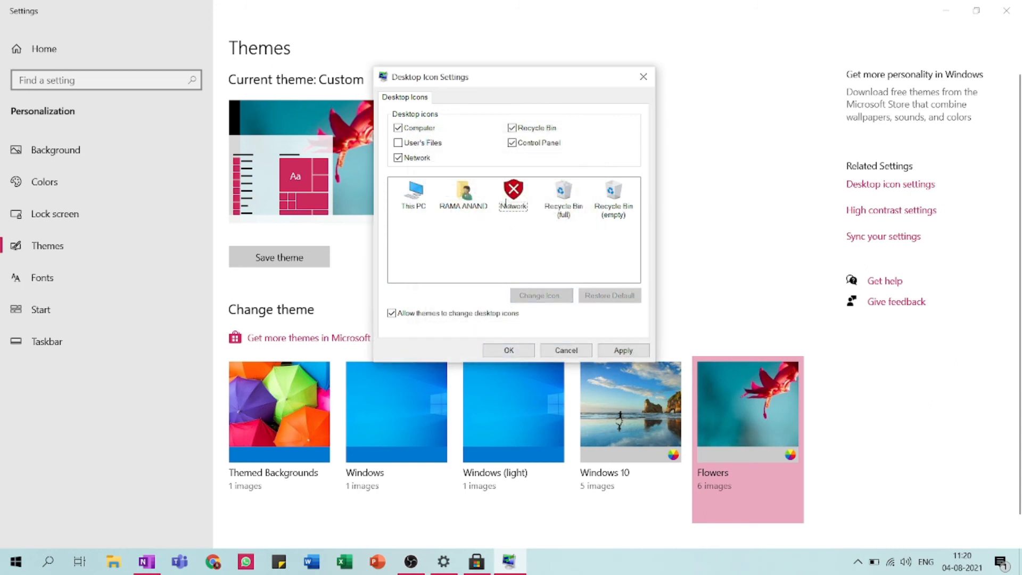
Check the Network icon on the desktop and cancel the pending desktop icon change.
key(super+d)
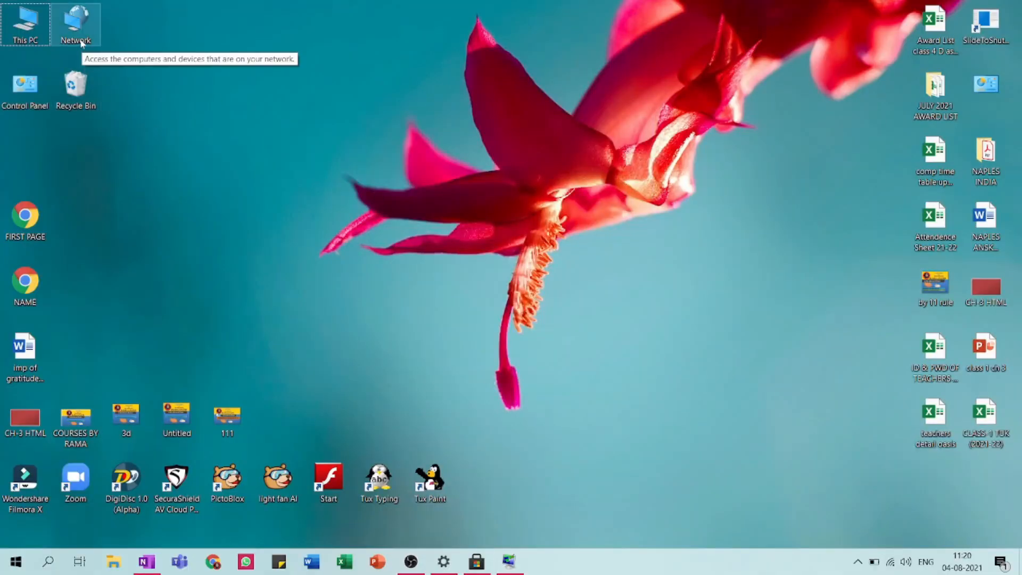
key(super+d)
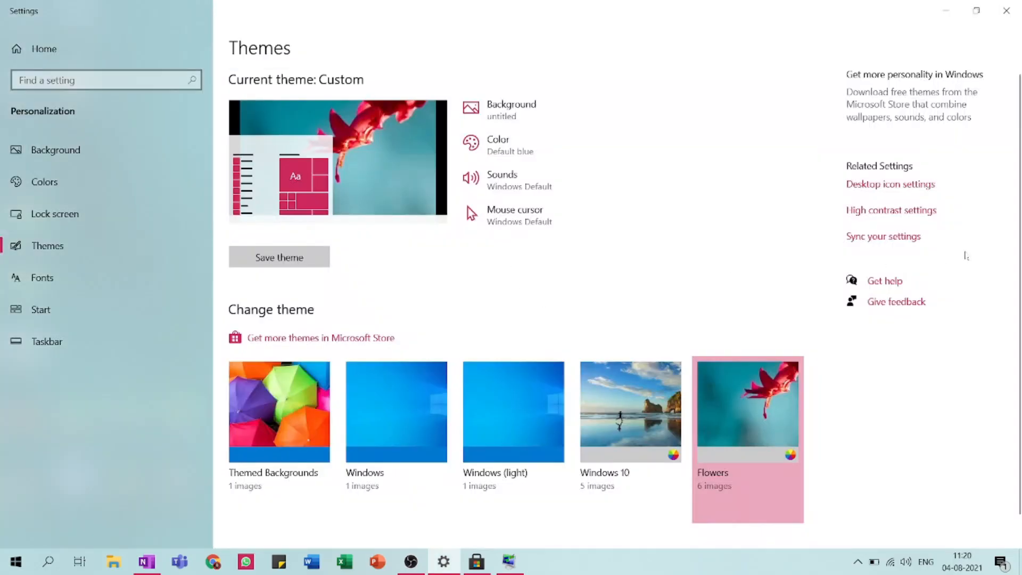
click(524, 567)
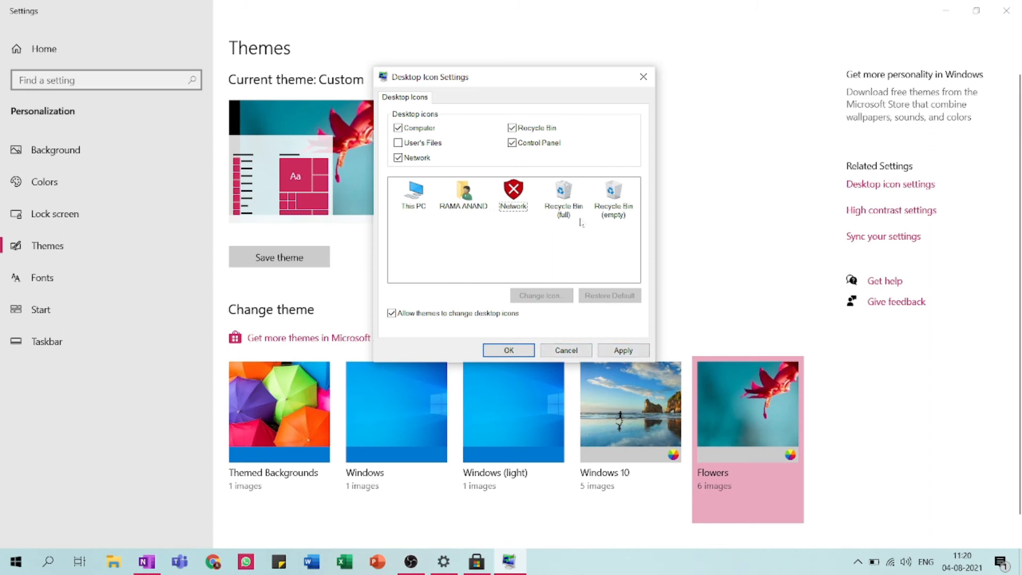
click(566, 351)
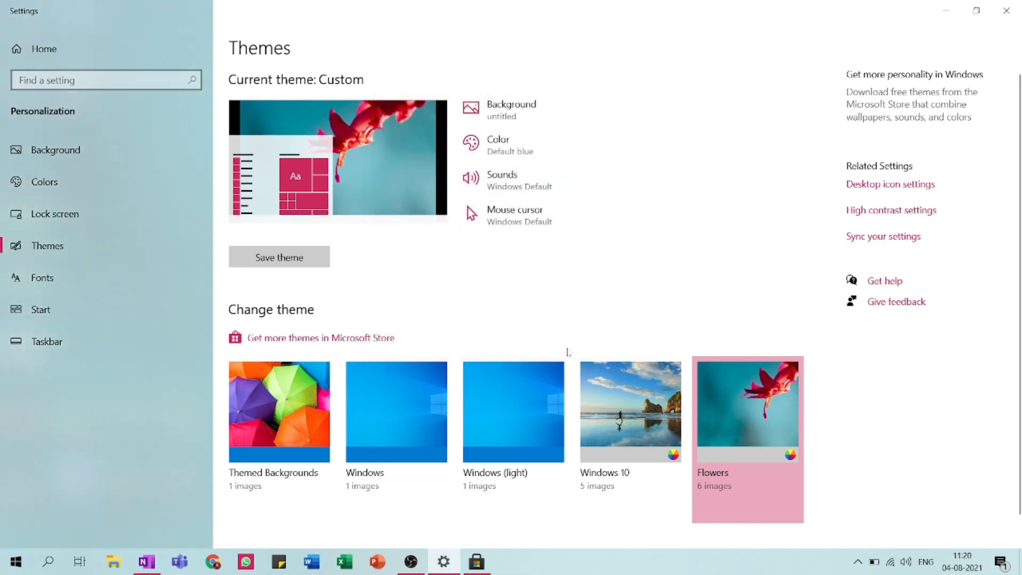
Close Settings and create a folder named New folder in an empty area of the desktop.
click(1007, 10)
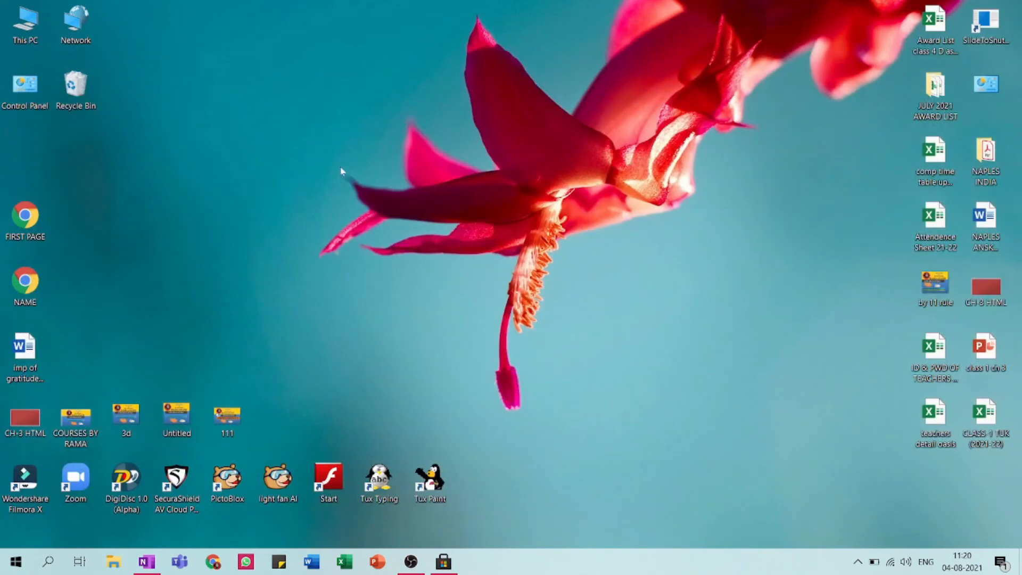
click(150, 199)
key(ctrl+shift+n)
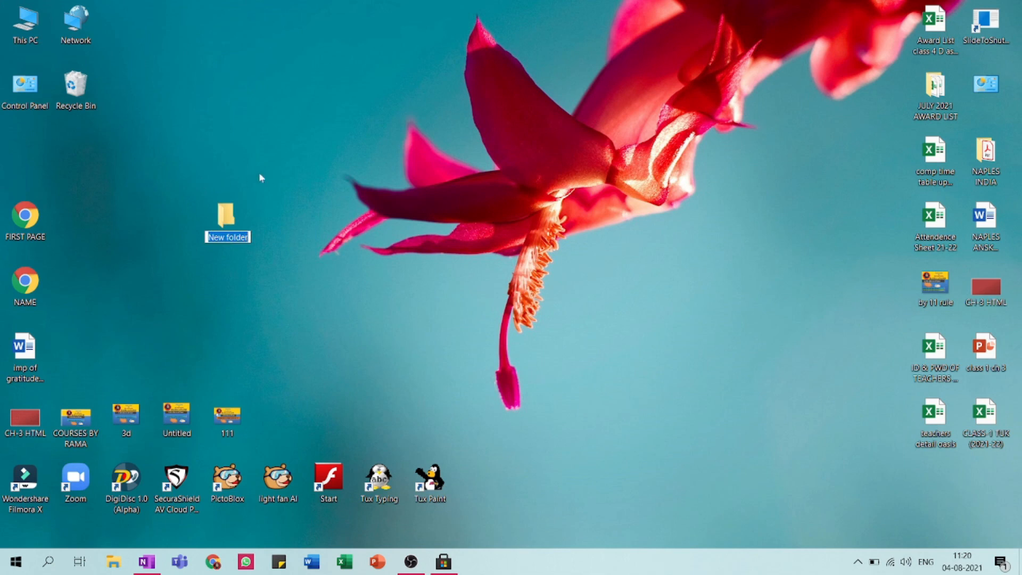
key(Return)
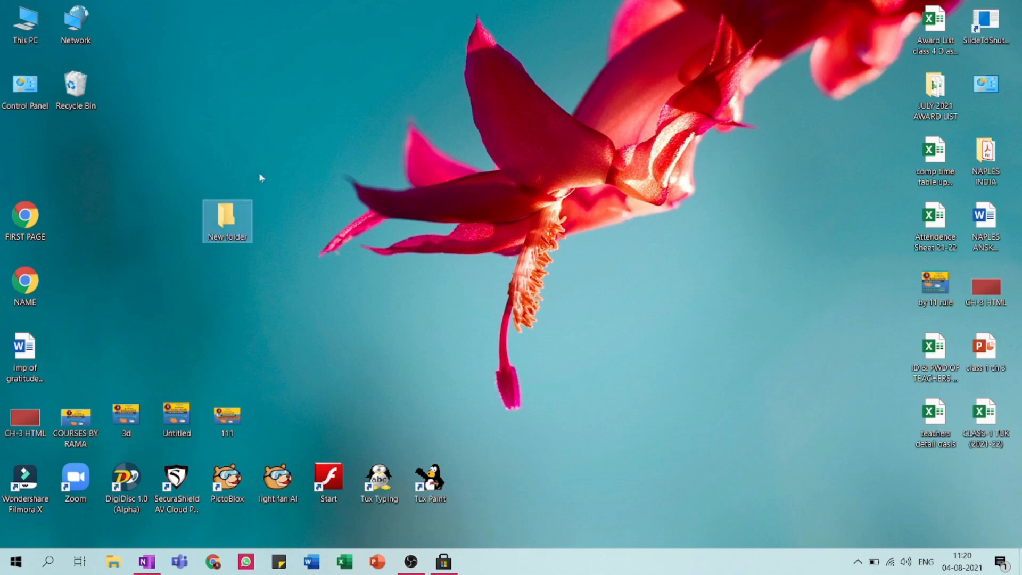
drag(235, 219, 236, 155)
Change the icon of New folder to the green tree through its customization properties.
right_click(215, 154)
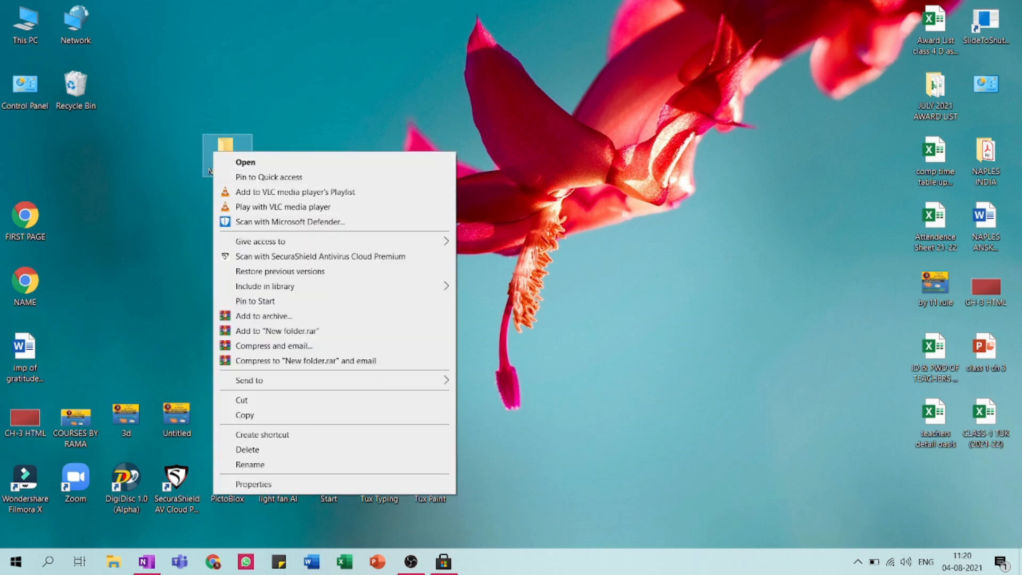
click(254, 484)
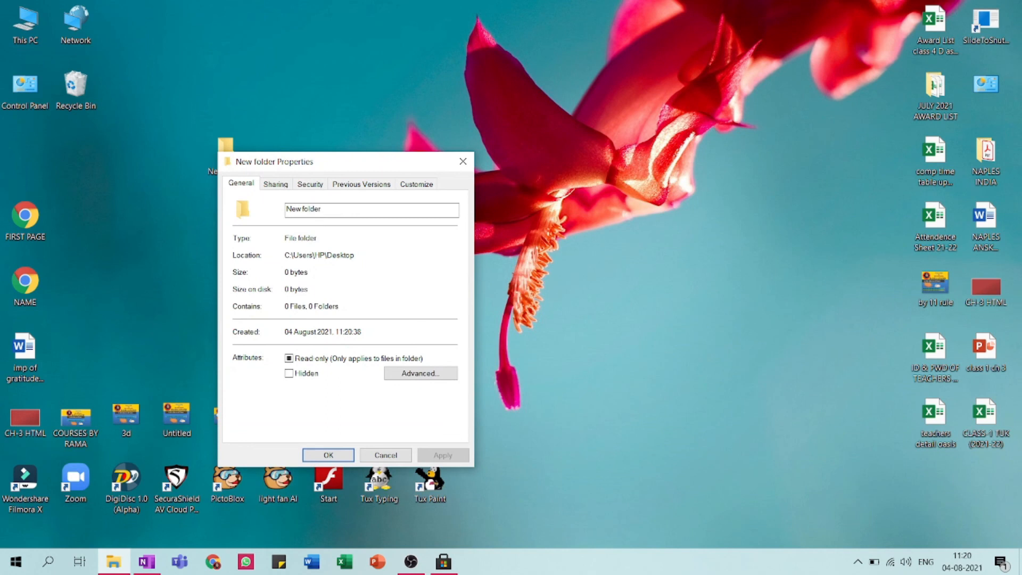
drag(322, 168, 431, 116)
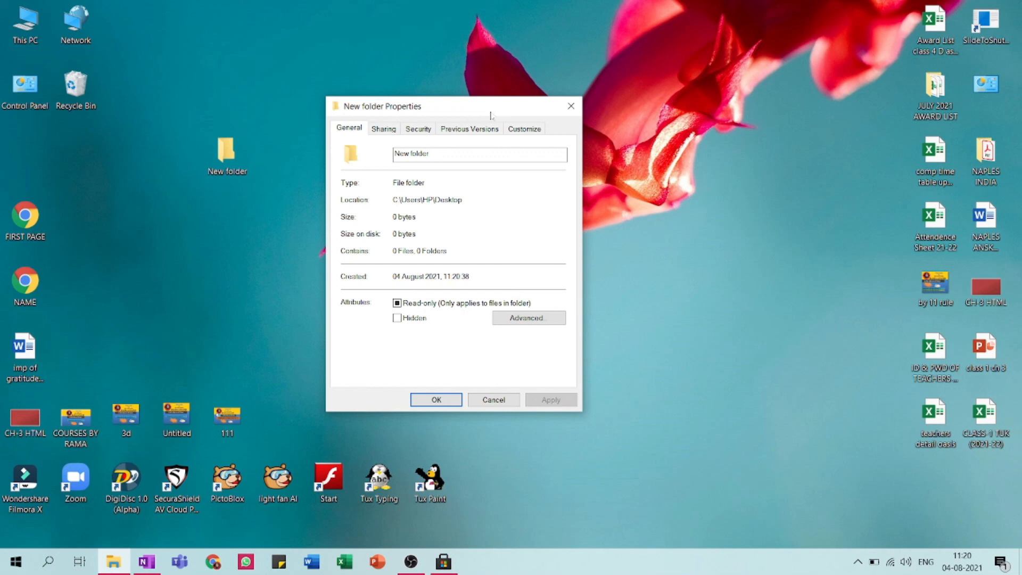
click(524, 128)
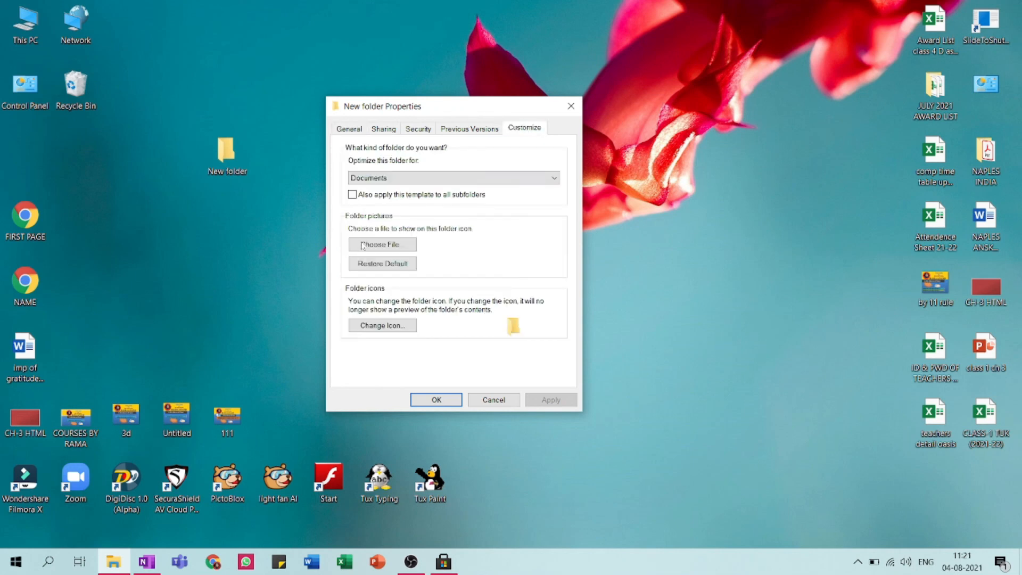
click(398, 329)
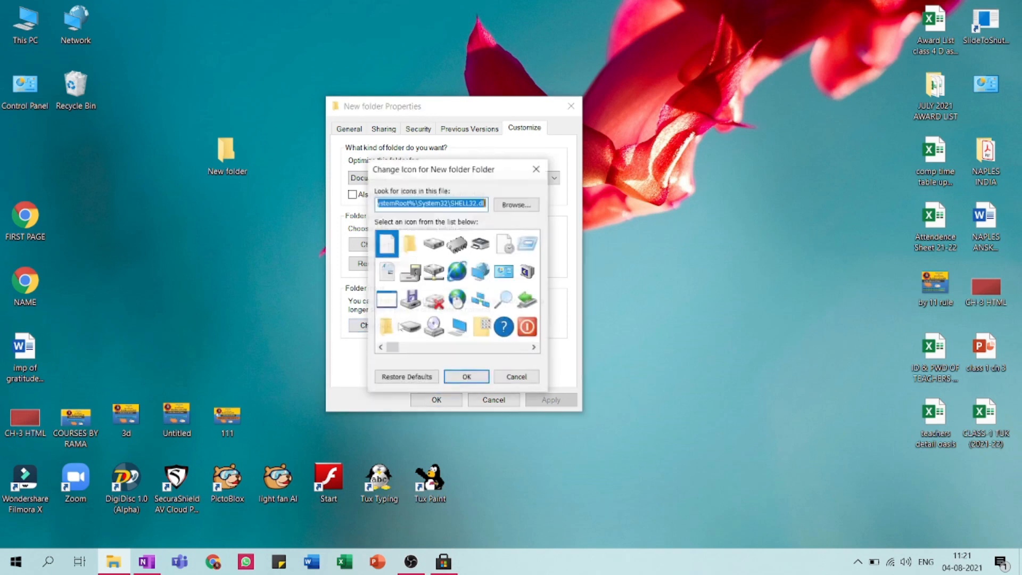
click(534, 347)
click(534, 348)
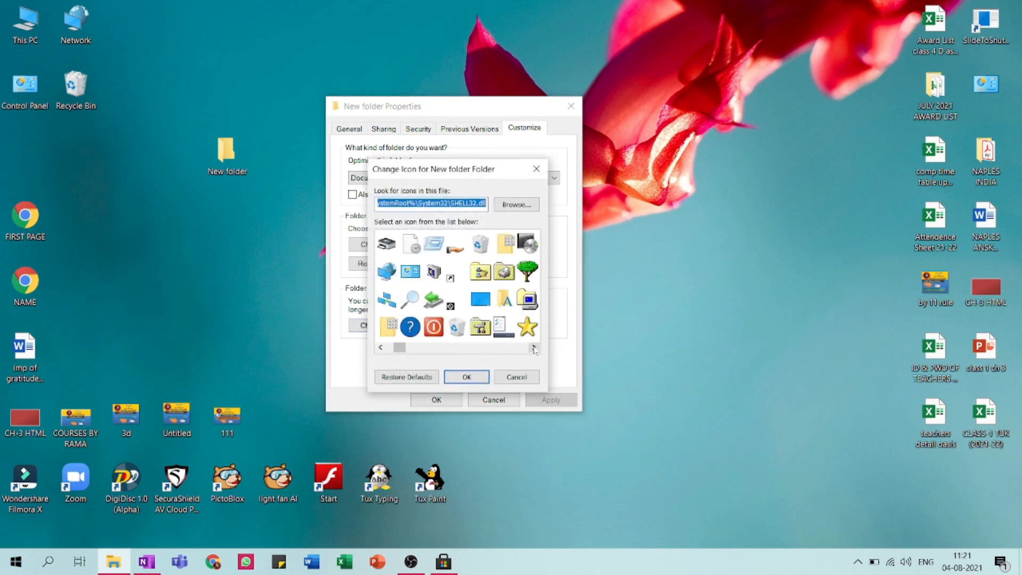
click(530, 273)
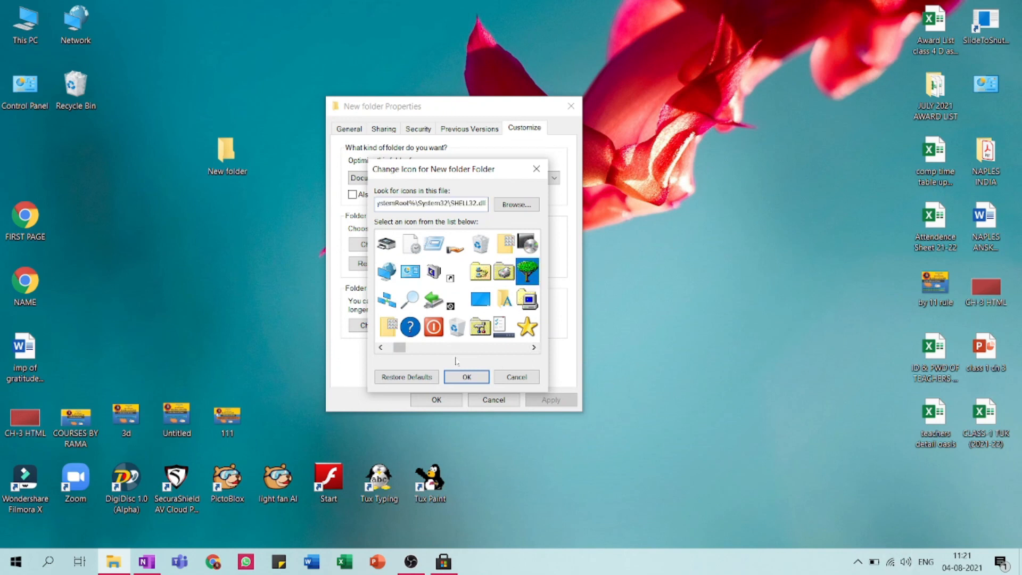
click(467, 377)
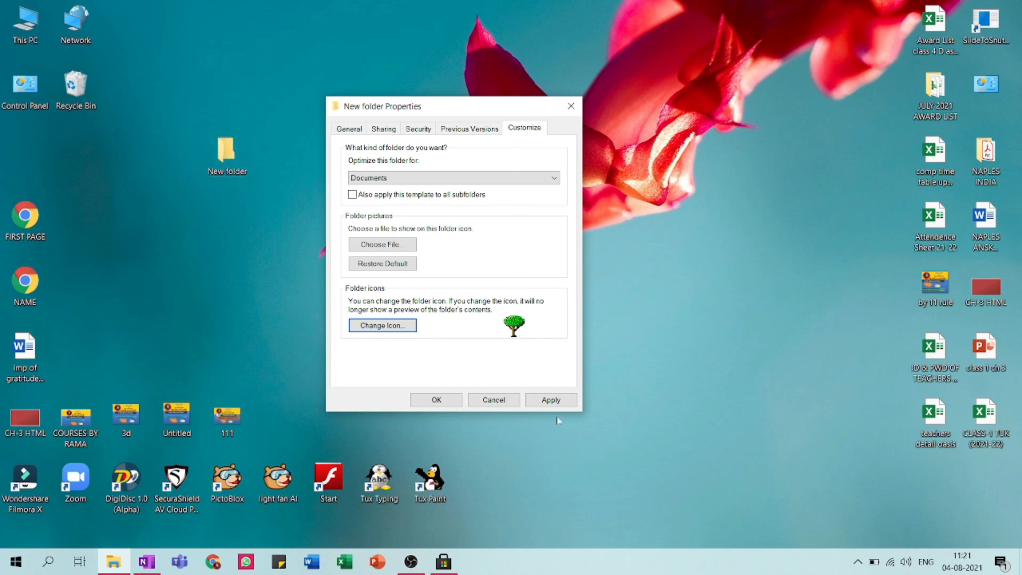
click(449, 405)
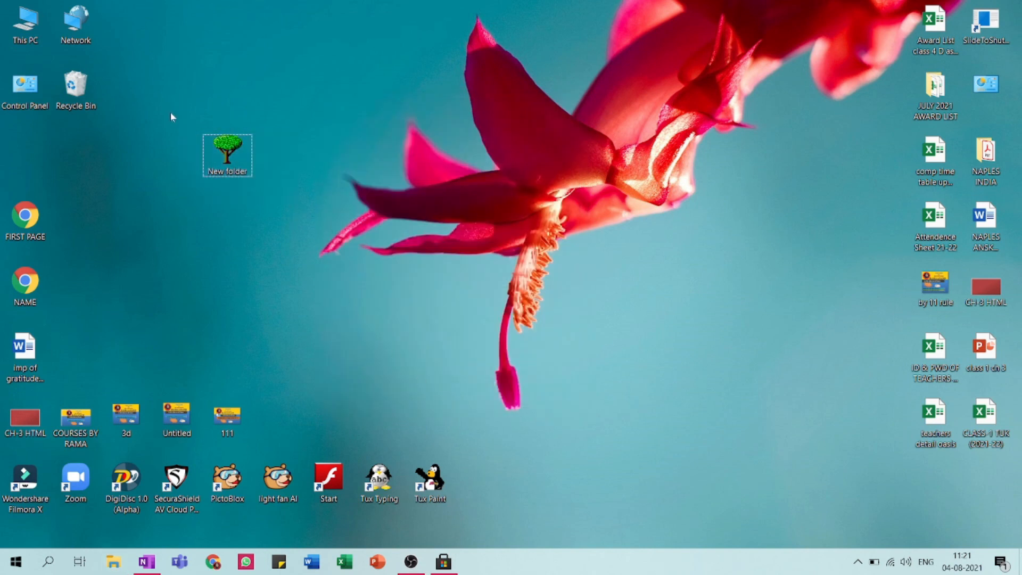
Change the icon of New folder to the drive with a floppy disk from SHELL32.dll.
right_click(221, 145)
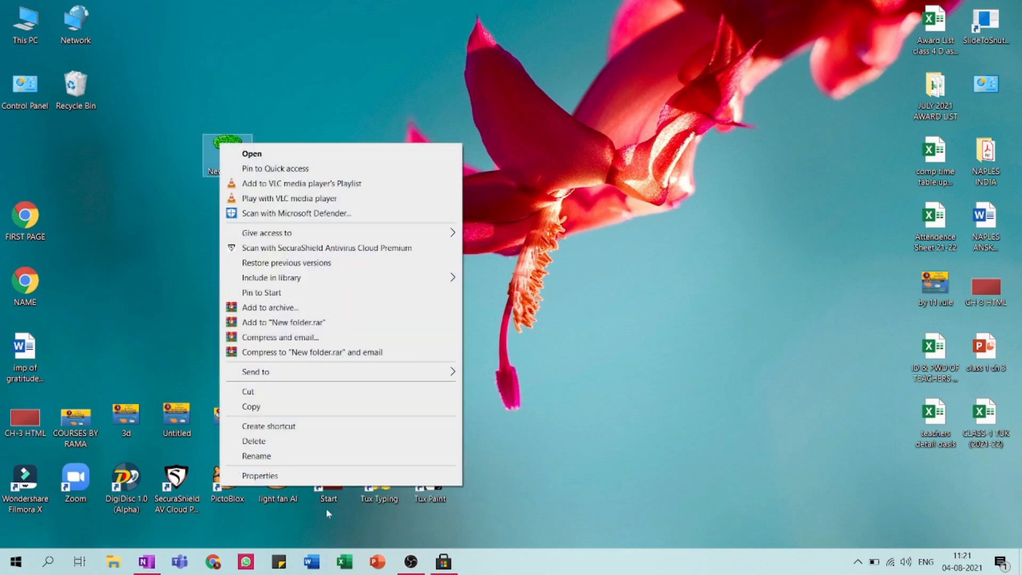
click(289, 474)
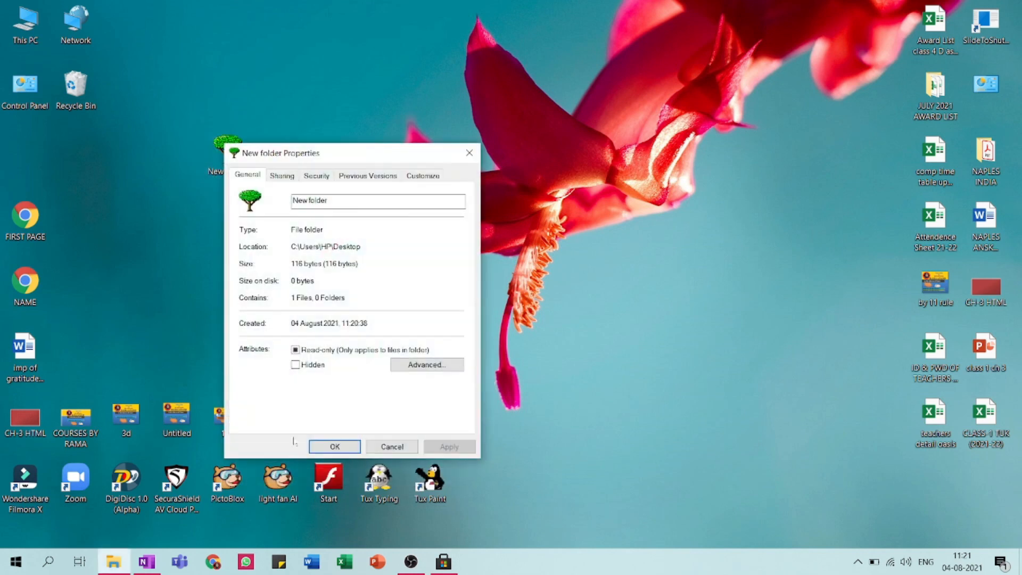
click(434, 176)
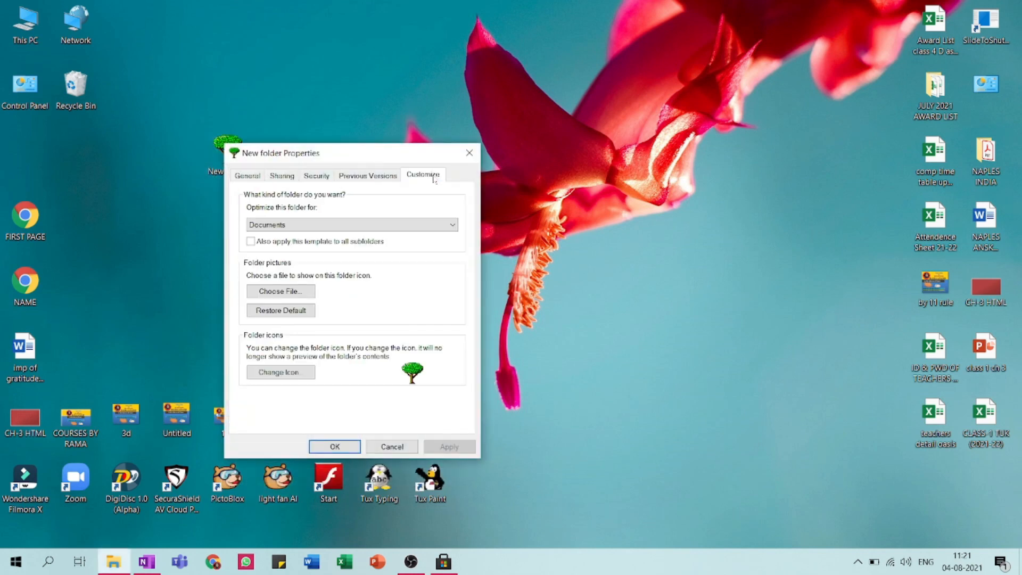
click(289, 375)
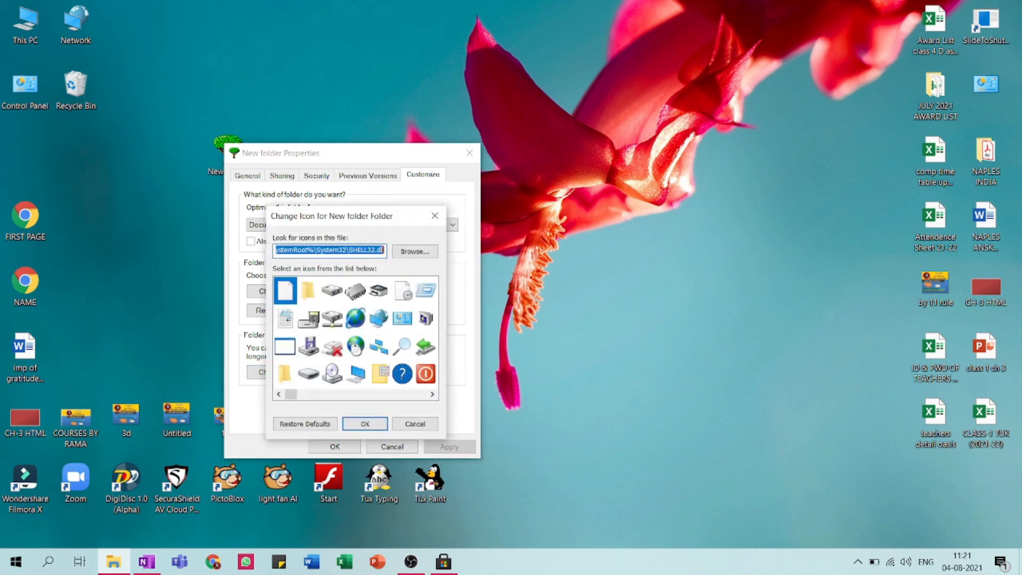
click(332, 374)
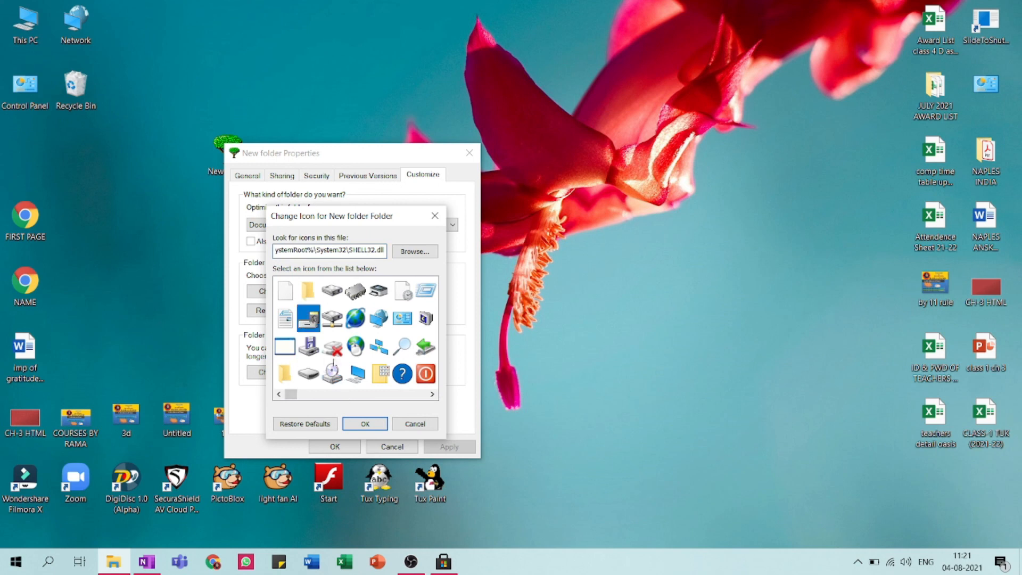
click(355, 318)
click(312, 321)
click(366, 424)
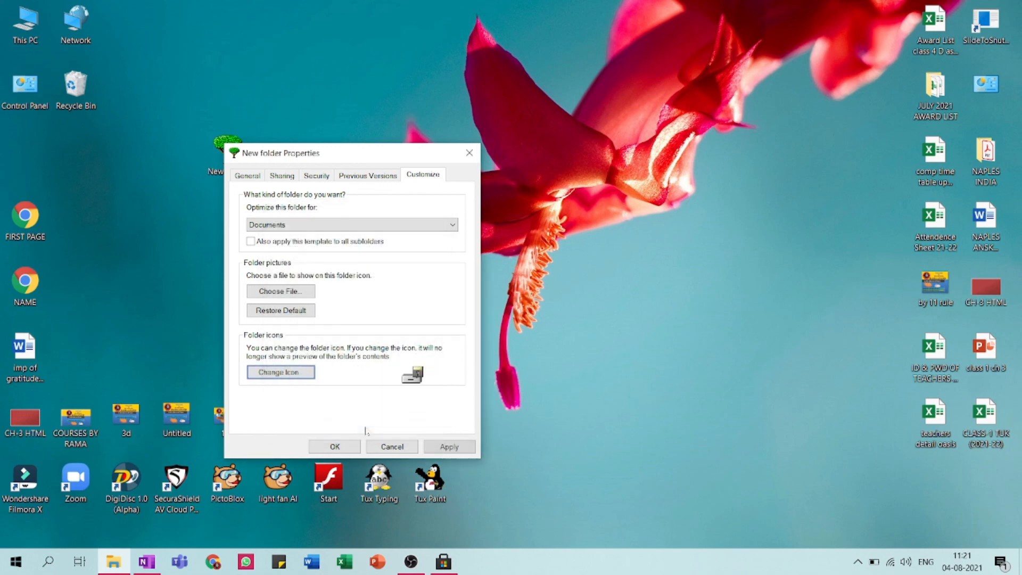
click(340, 447)
Refresh the desktop and delete New folder.
right_click(275, 242)
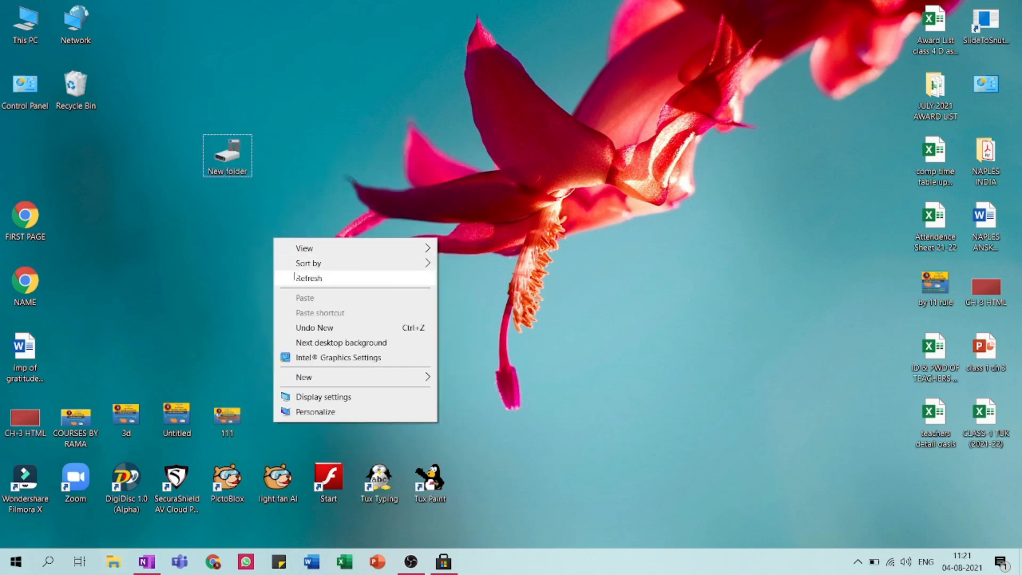
click(295, 277)
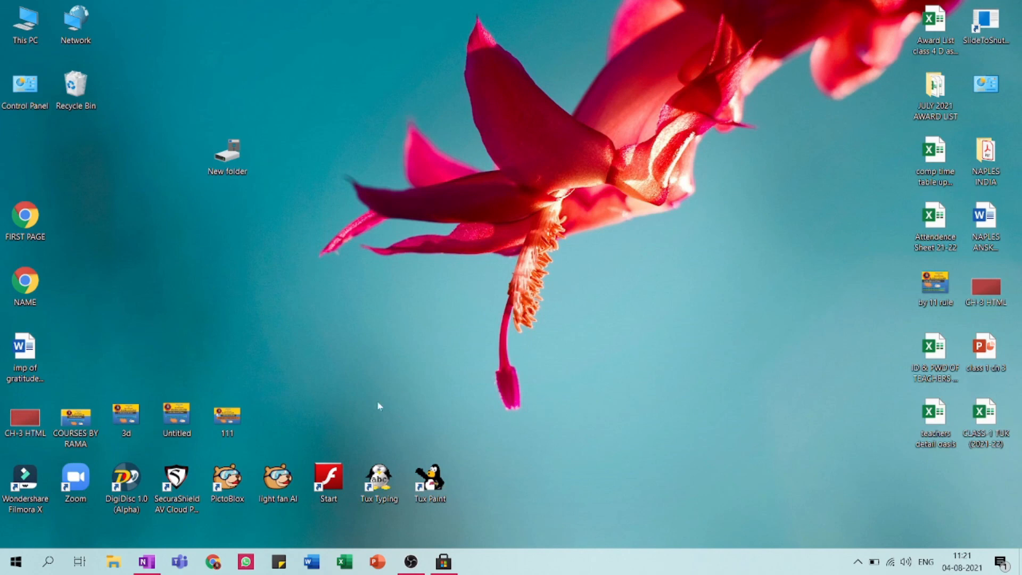
drag(281, 195, 188, 116)
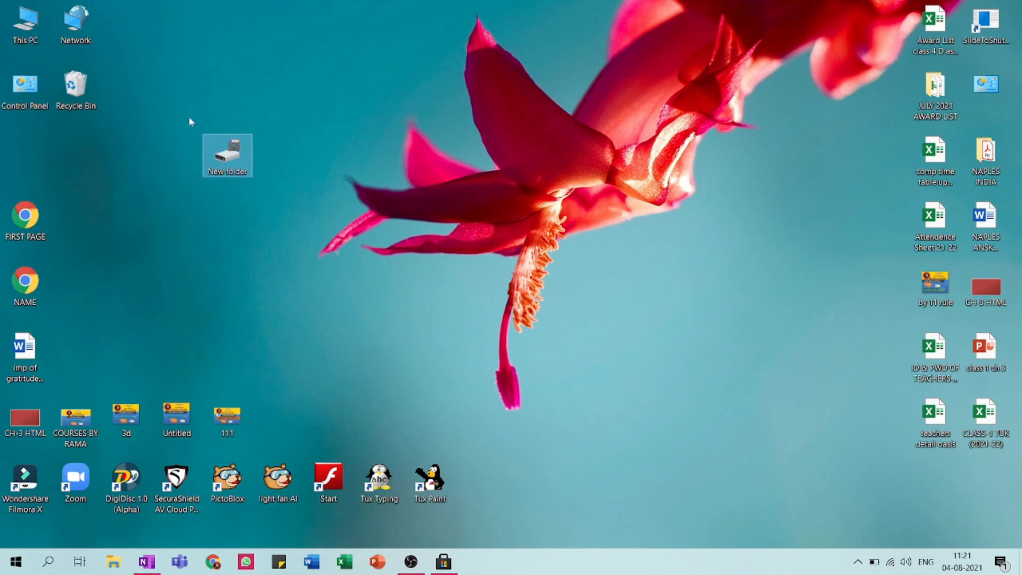
key(Delete)
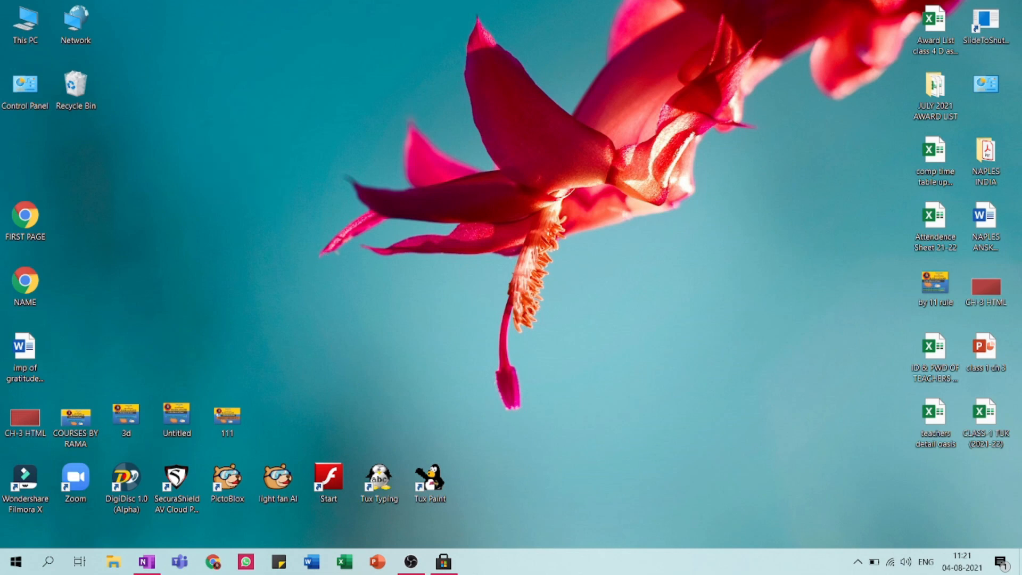
Set the desktop background type to Picture and choose the portrait in a red circular logo on black.
right_click(156, 98)
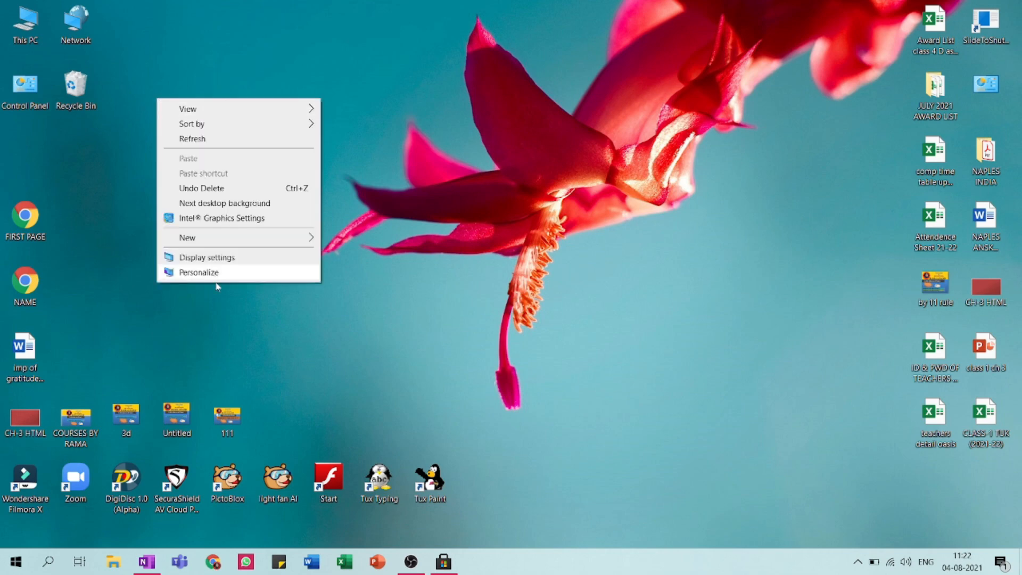
click(216, 279)
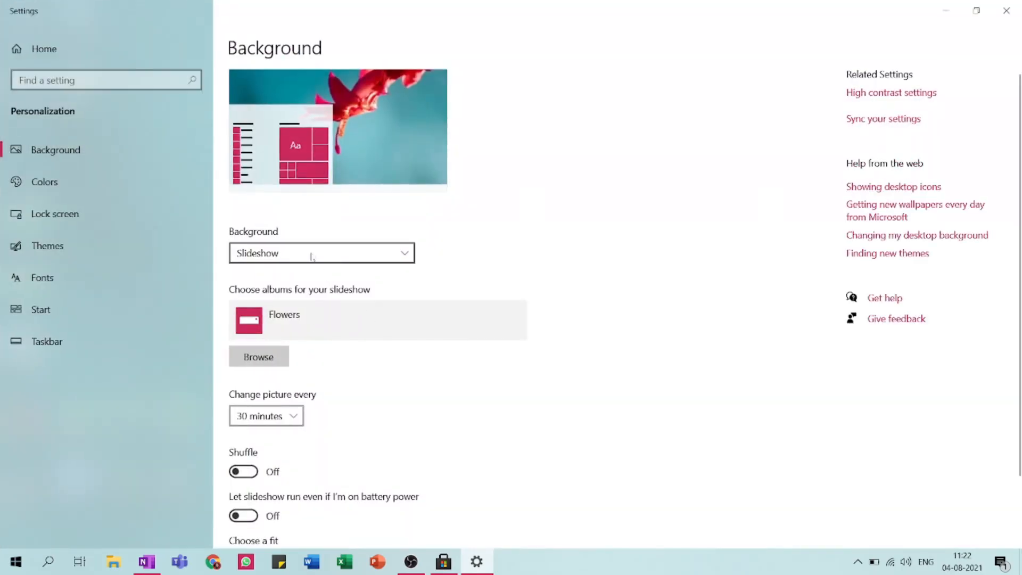
click(309, 255)
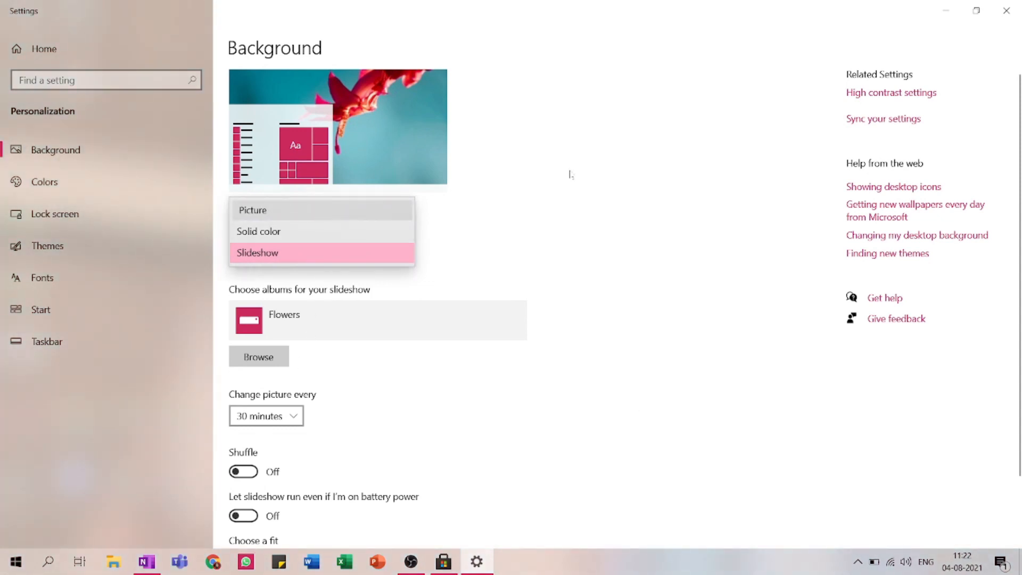
click(294, 216)
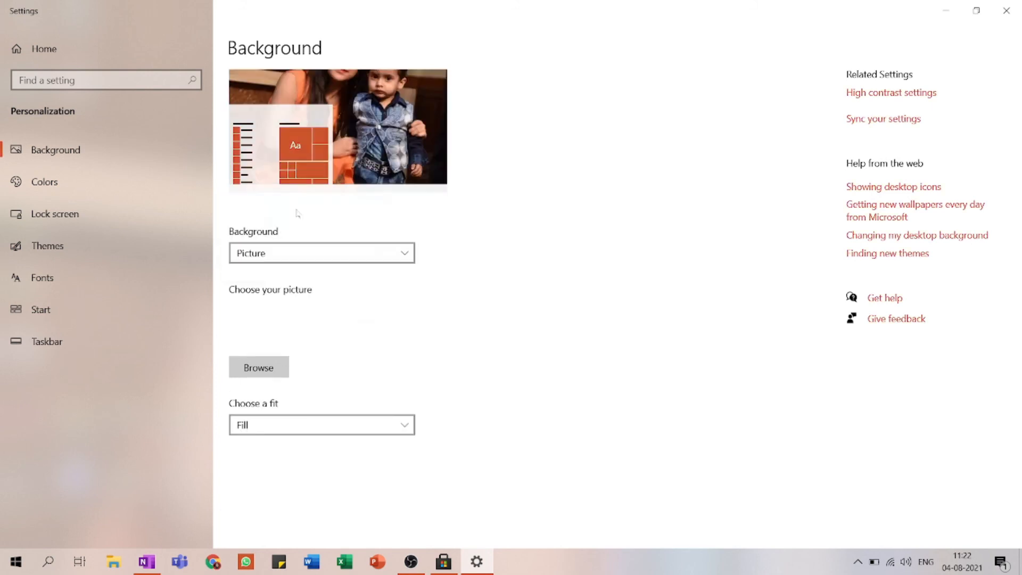
click(307, 330)
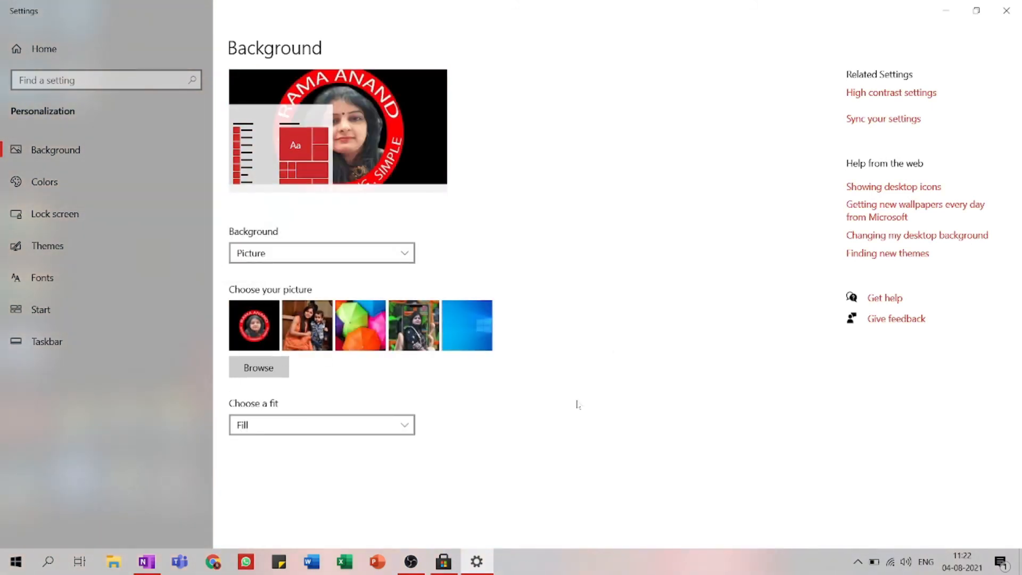
Set the background picture's fit to Fit, review the preview and background color options, and close Settings.
click(299, 425)
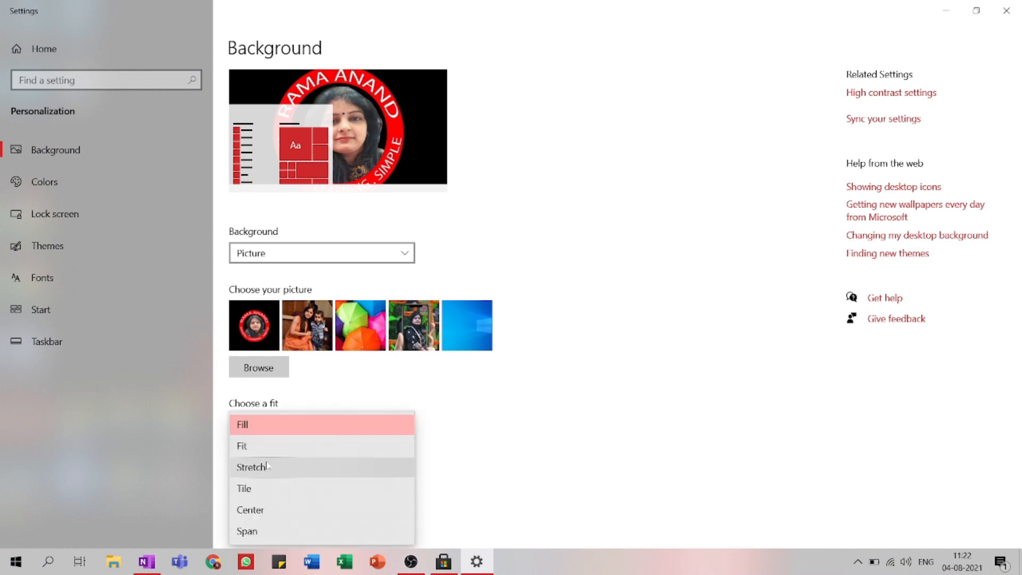
click(275, 451)
scroll(676, 402, down, 2)
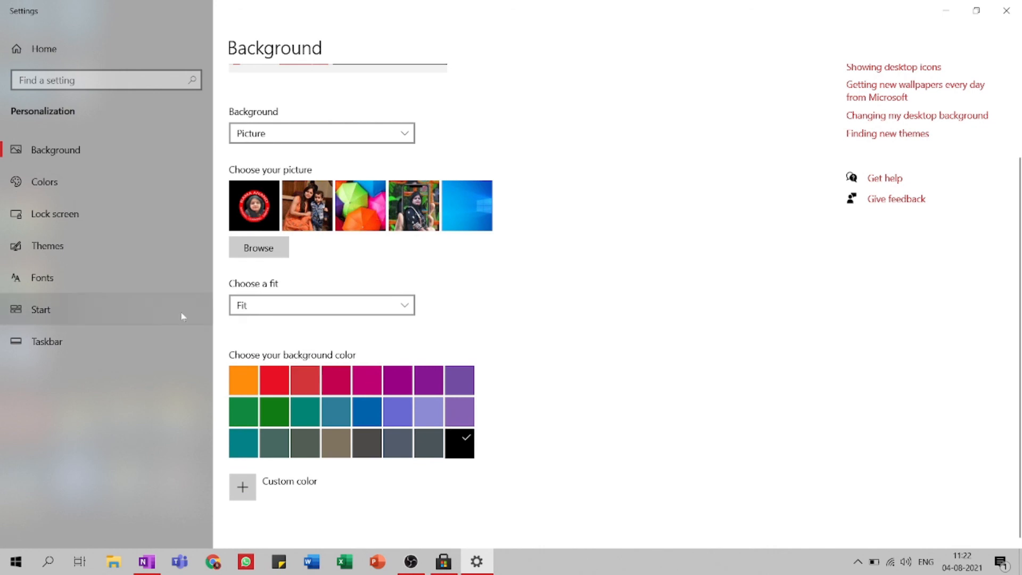
scroll(659, 337, up, 2)
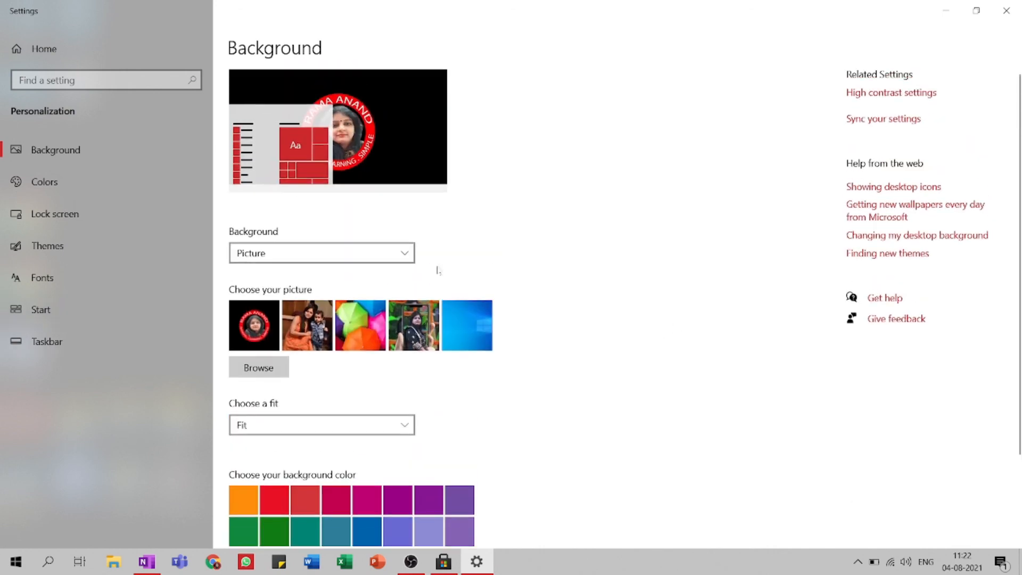
scroll(542, 474, down, 2)
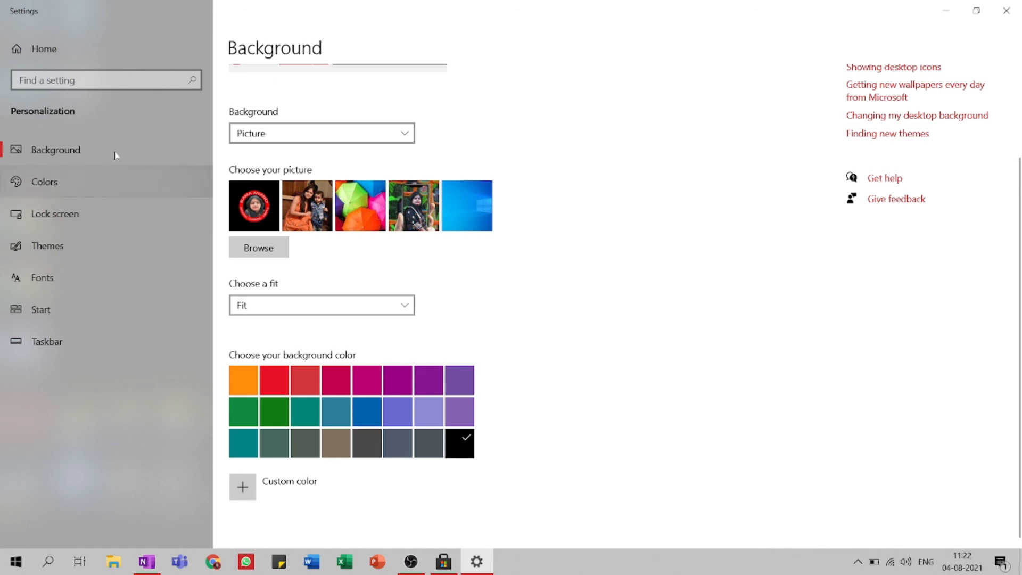
click(1006, 11)
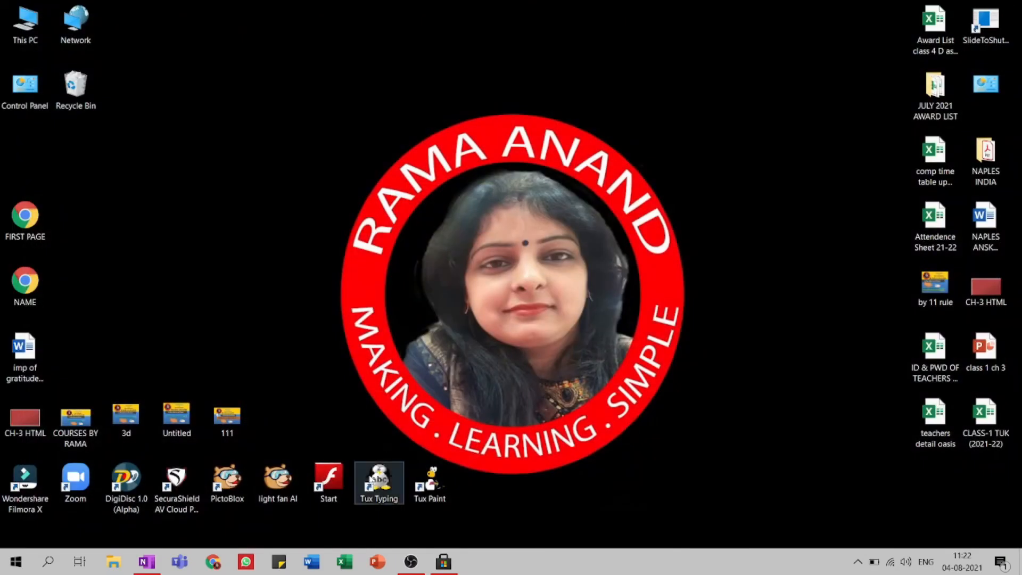
mouse_move(417, 567)
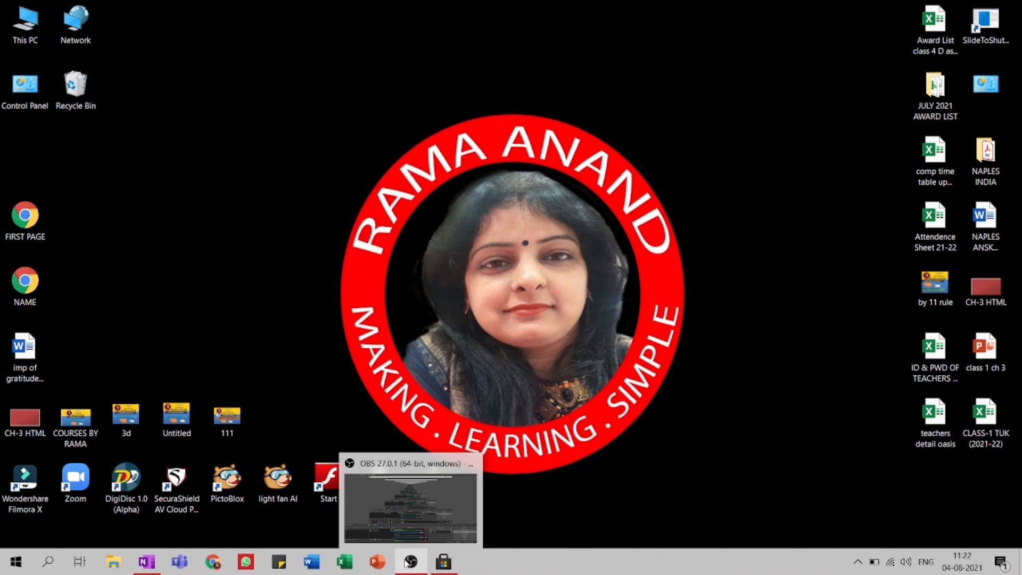